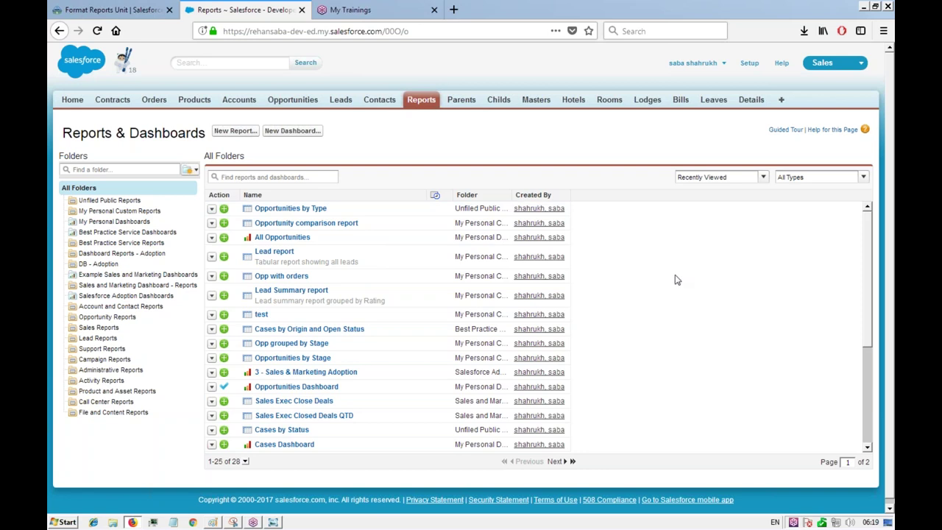
# - Create a new report using the Accounts report type from the Accounts & Contacts category
pyautogui.scroll(-3, 676, 278)
pyautogui.scroll(3, 676, 278)
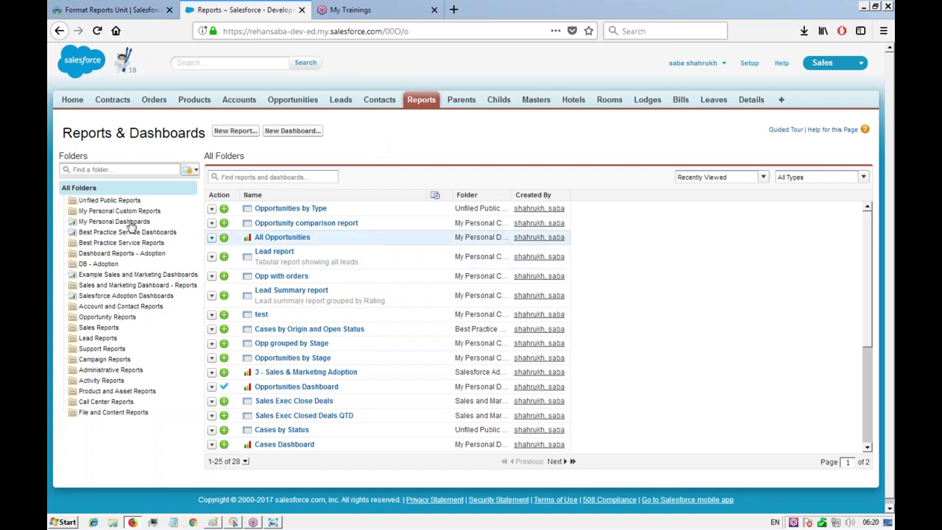
pyautogui.click(237, 137)
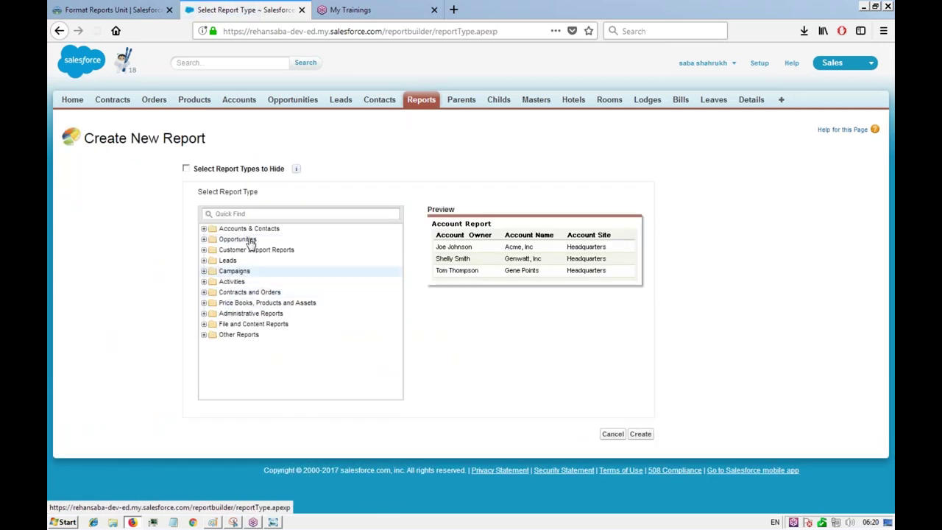
pyautogui.click(203, 229)
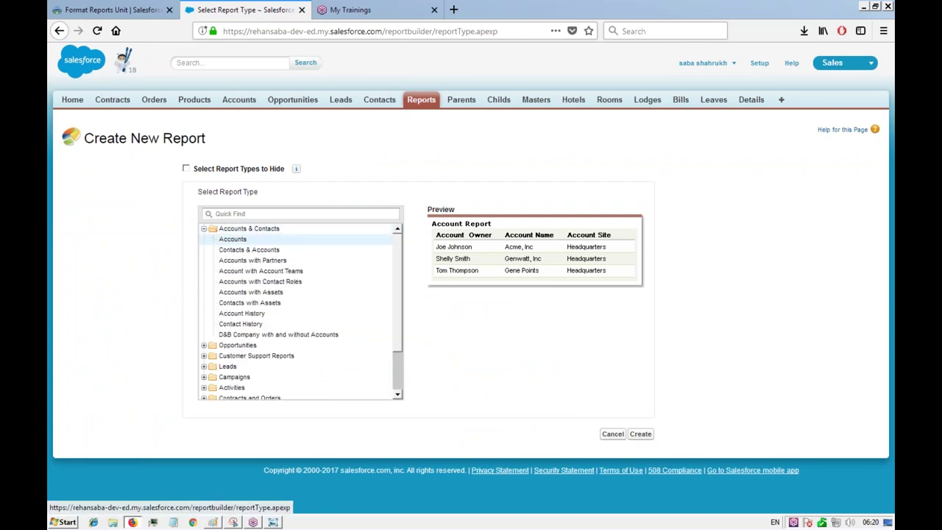
pyautogui.click(640, 433)
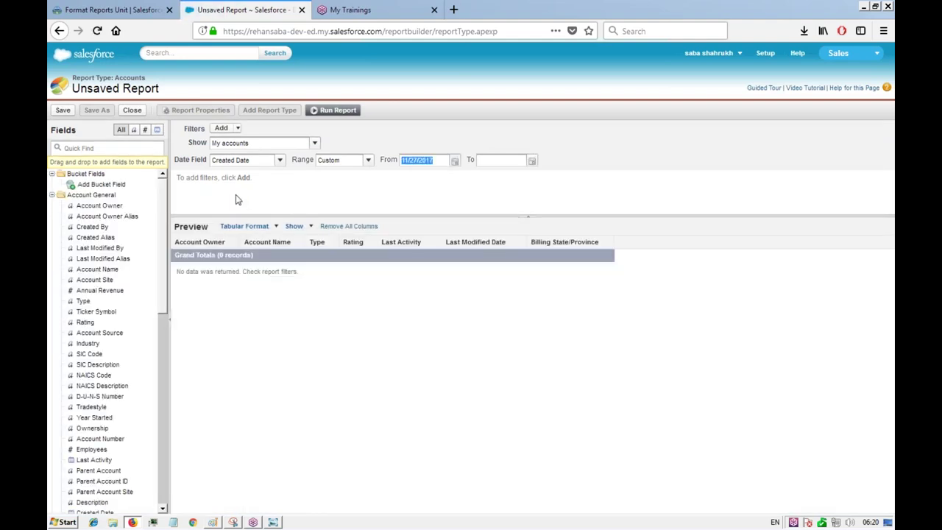
pyautogui.click(237, 128)
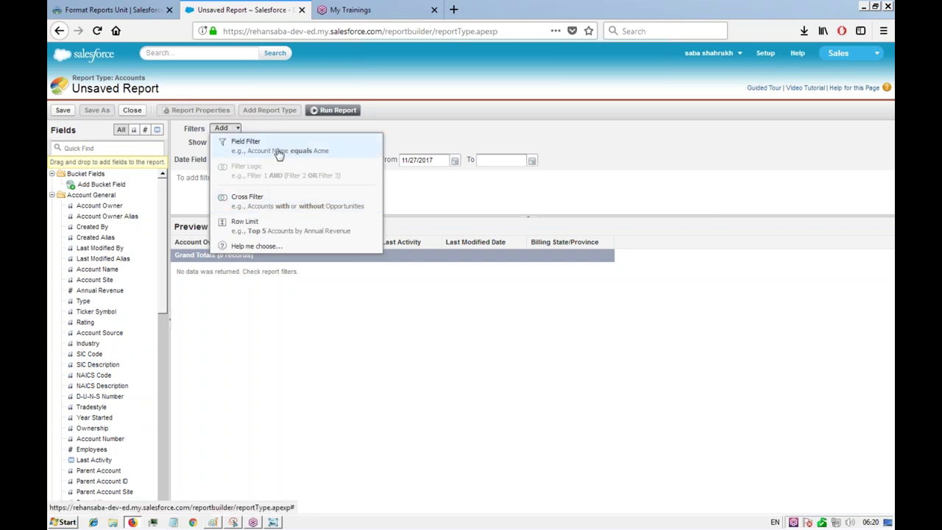
pyautogui.click(414, 137)
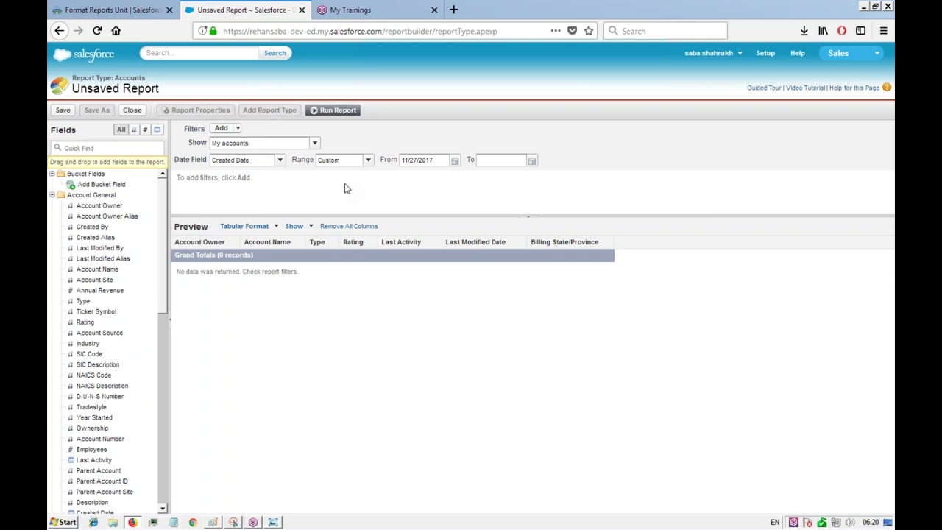
pyautogui.click(224, 129)
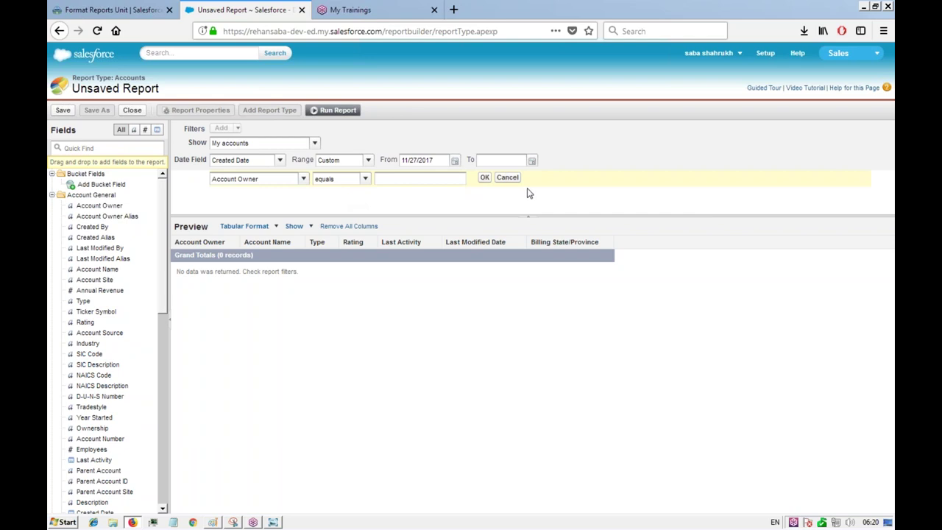
pyautogui.click(507, 177)
pyautogui.click(239, 129)
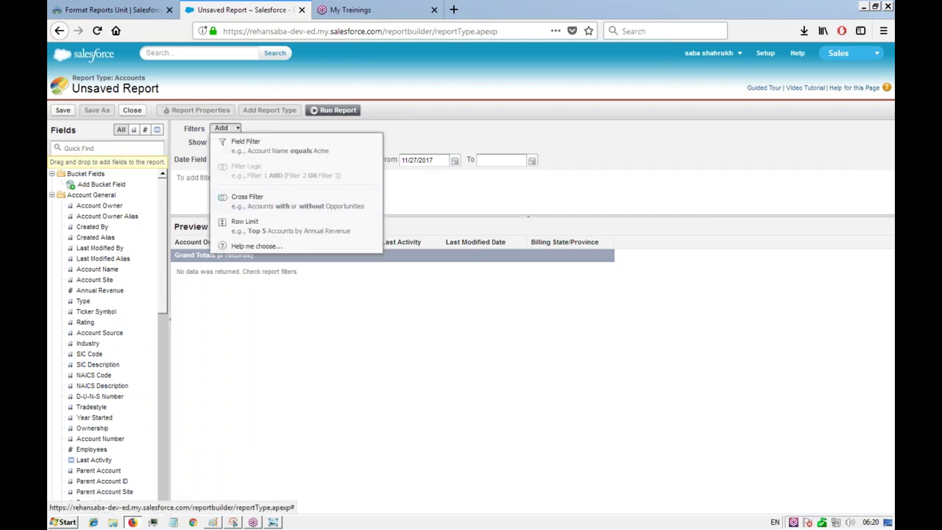
pyautogui.click(417, 131)
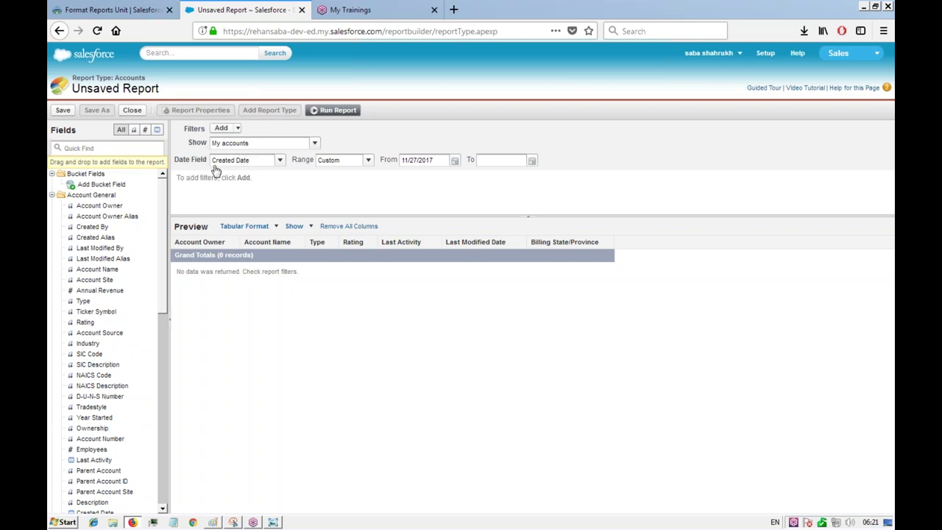
# - Set the report's Created Date range to All Time and look through the previewed accounts
pyautogui.click(345, 163)
pyautogui.click(337, 174)
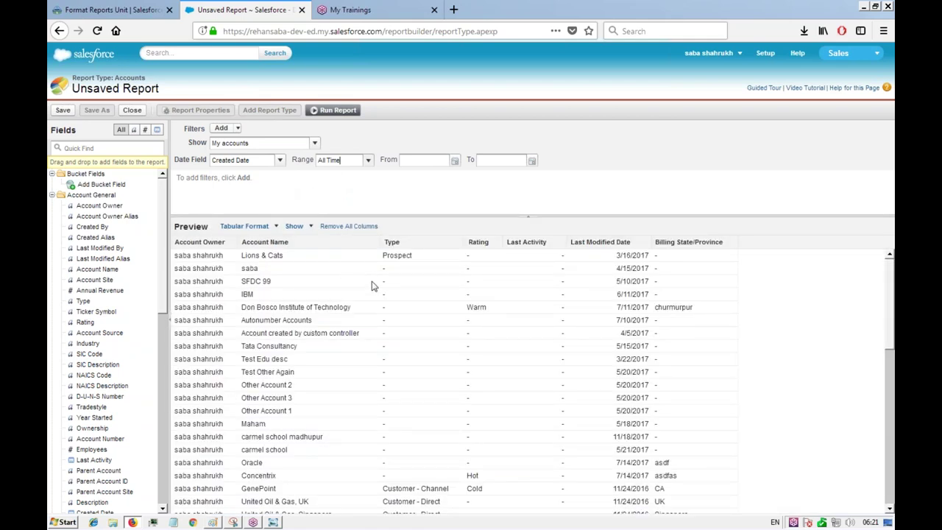
pyautogui.scroll(-4, 381, 290)
pyautogui.scroll(4, 370, 256)
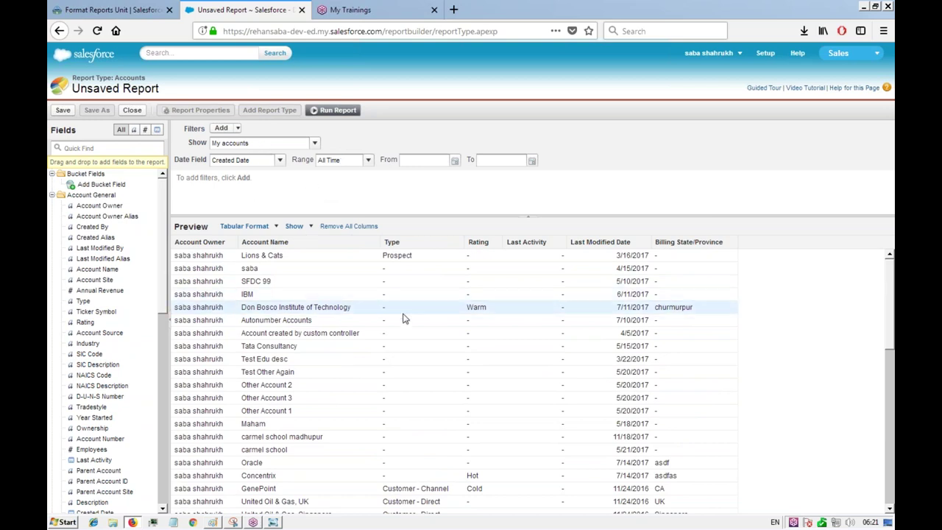
pyautogui.scroll(-8, 360, 320)
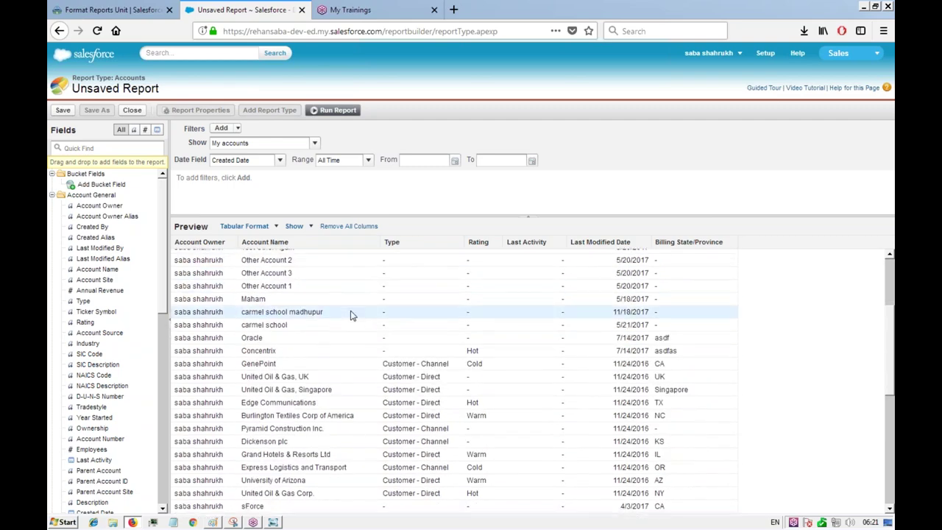
pyautogui.scroll(-3, 351, 315)
pyautogui.scroll(5, 353, 320)
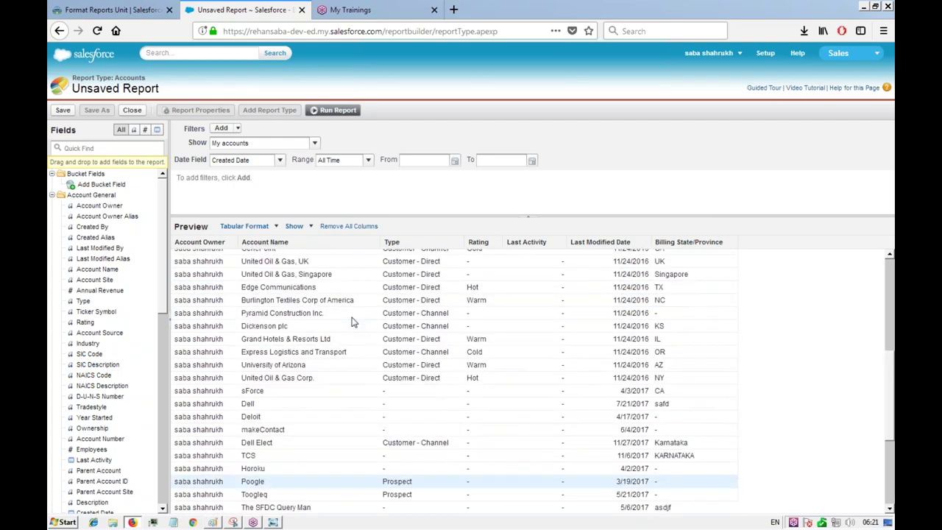
pyautogui.scroll(5, 353, 317)
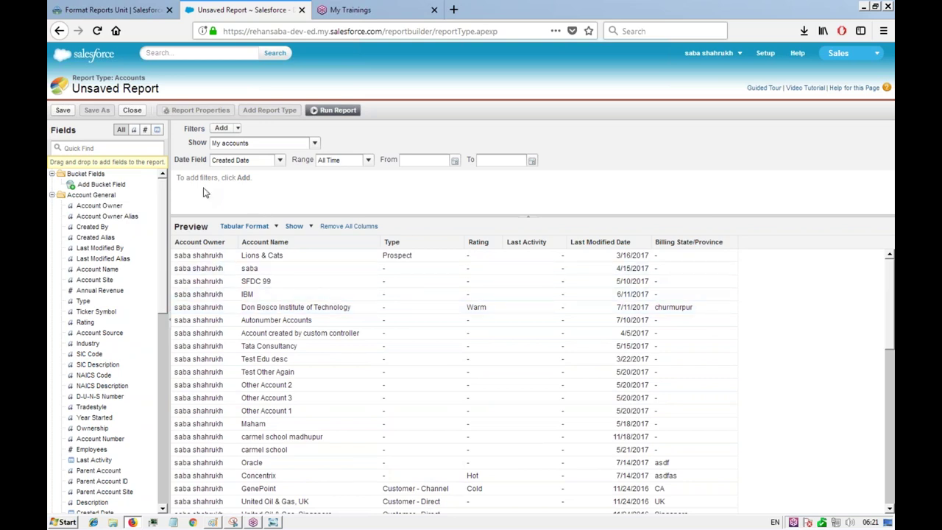
# - Add a cross filter to the report that keeps only Accounts with Contacts
pyautogui.click(222, 128)
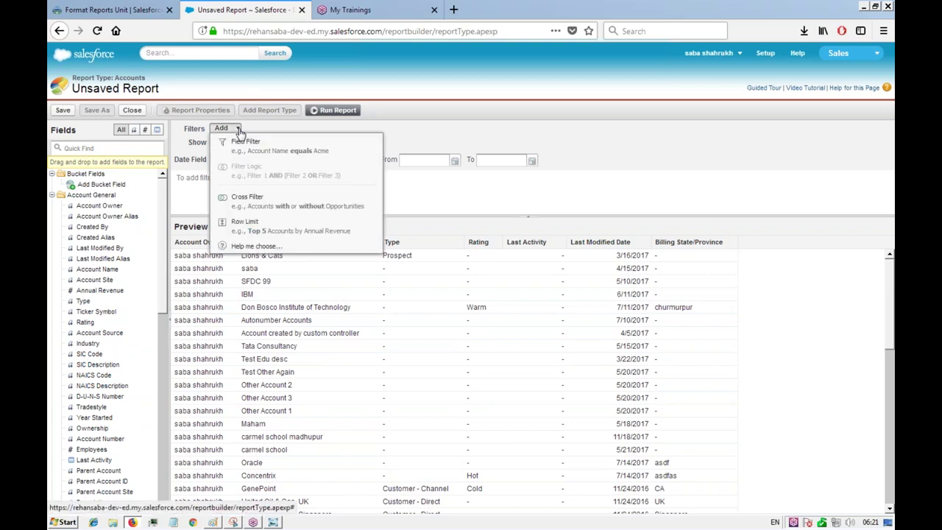
pyautogui.click(259, 208)
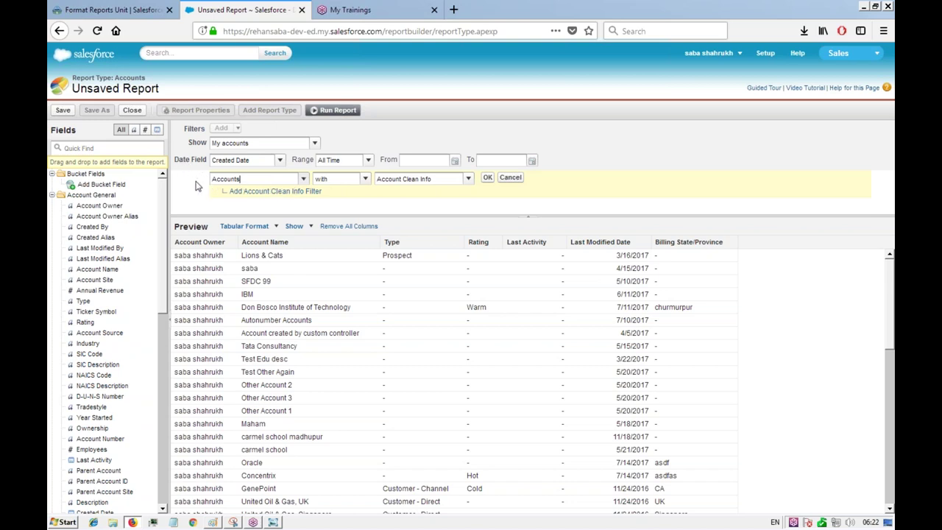
pyautogui.click(365, 179)
pyautogui.click(365, 181)
pyautogui.click(366, 180)
pyautogui.click(365, 180)
pyautogui.click(365, 180)
pyautogui.click(366, 181)
pyautogui.click(365, 180)
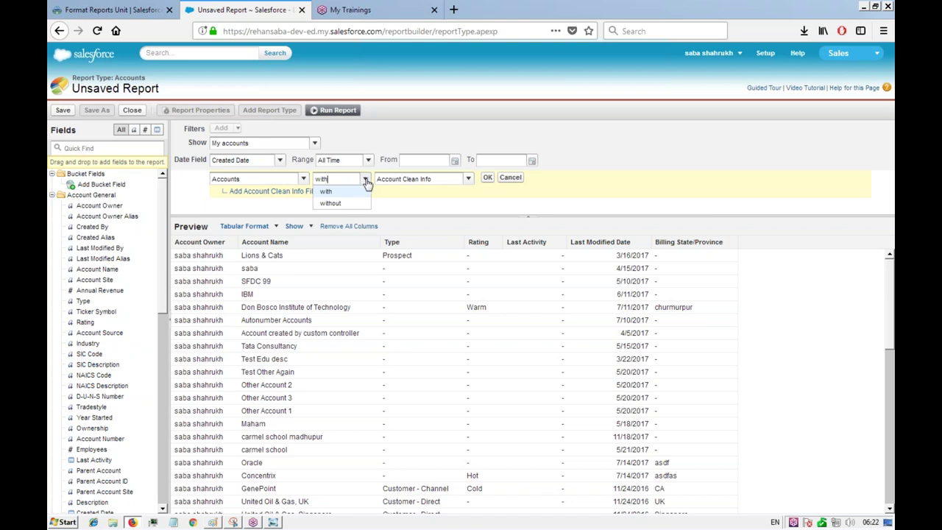
pyautogui.click(468, 179)
pyautogui.click(468, 180)
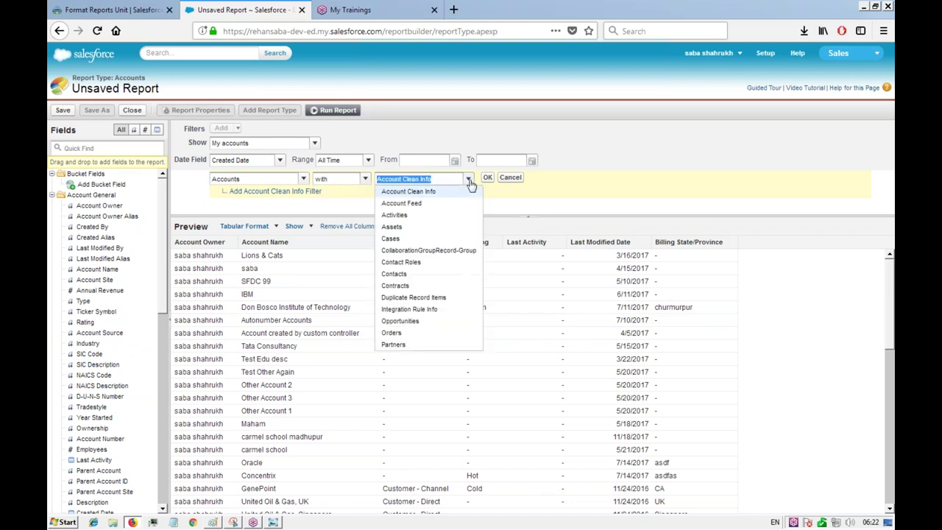
pyautogui.click(394, 274)
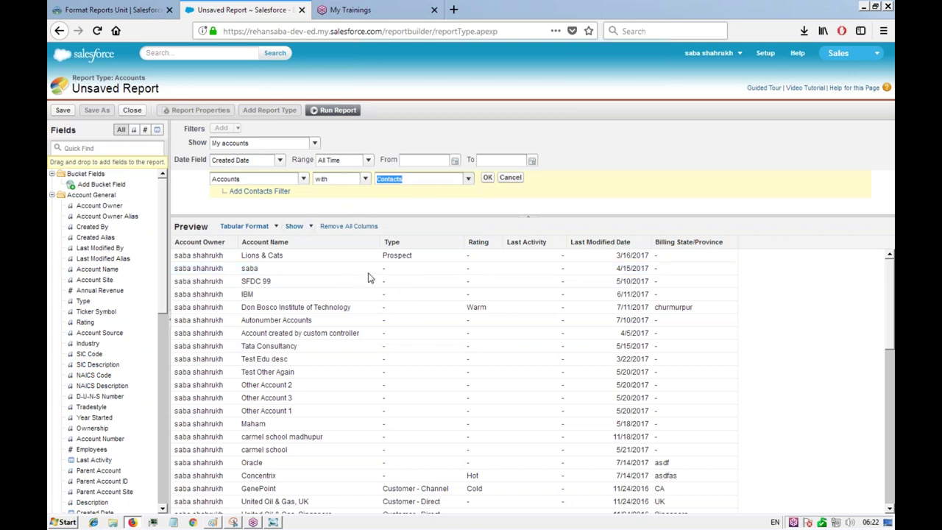
pyautogui.click(347, 203)
pyautogui.click(487, 178)
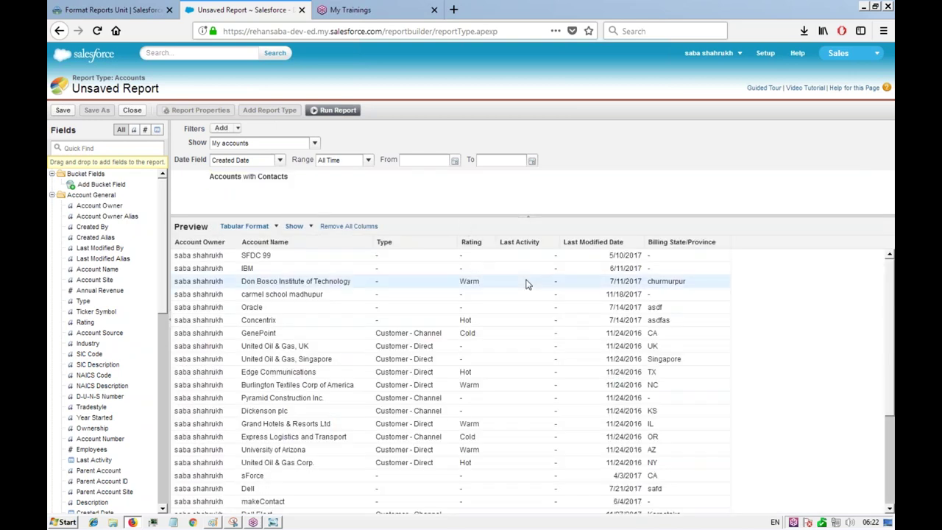
# - Run the report filtered by Accounts with Contacts and look through the listed accounts
pyautogui.scroll(-2, 433, 318)
pyautogui.scroll(2, 433, 317)
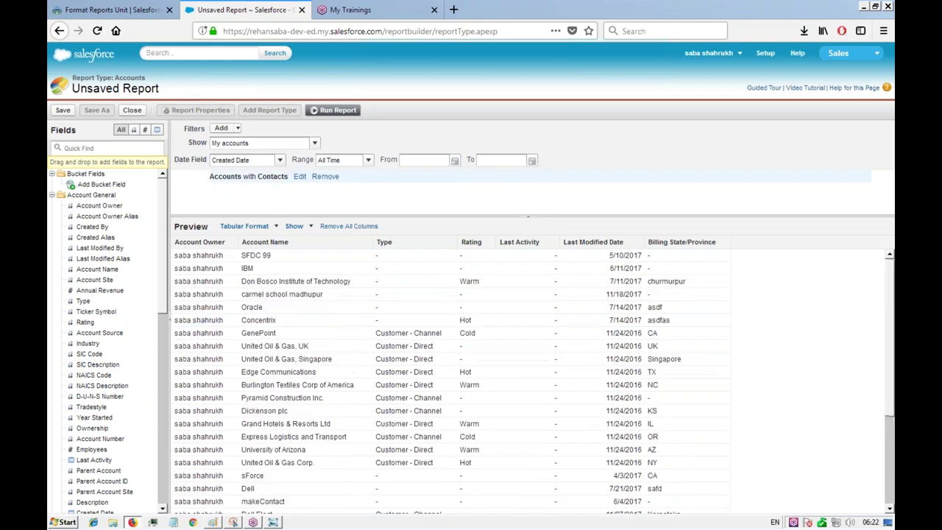
pyautogui.click(338, 112)
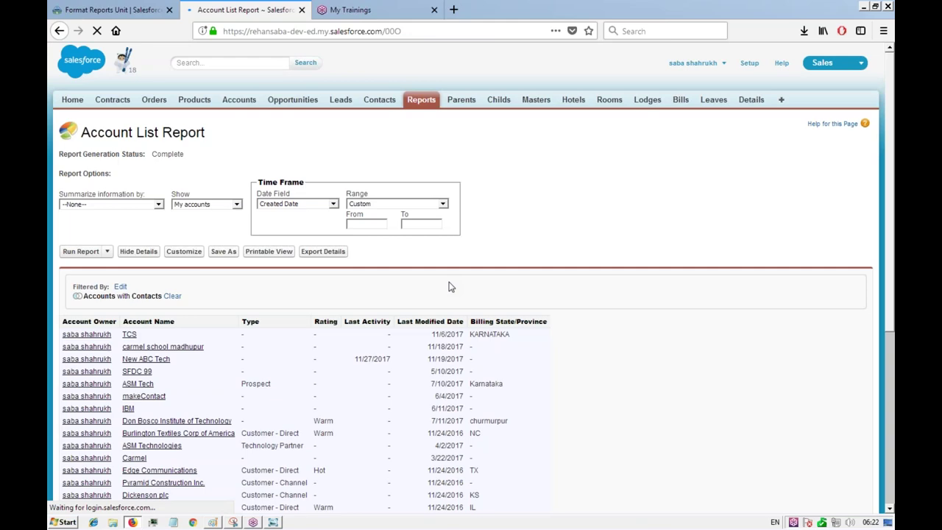
pyautogui.scroll(-2, 293, 260)
pyautogui.scroll(-3, 248, 260)
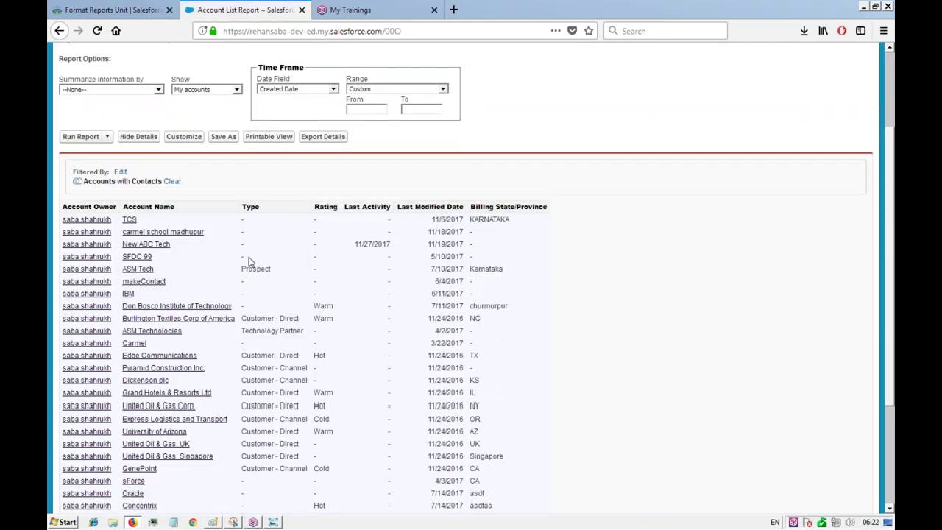
pyautogui.scroll(-1, 278, 270)
pyautogui.scroll(6, 278, 270)
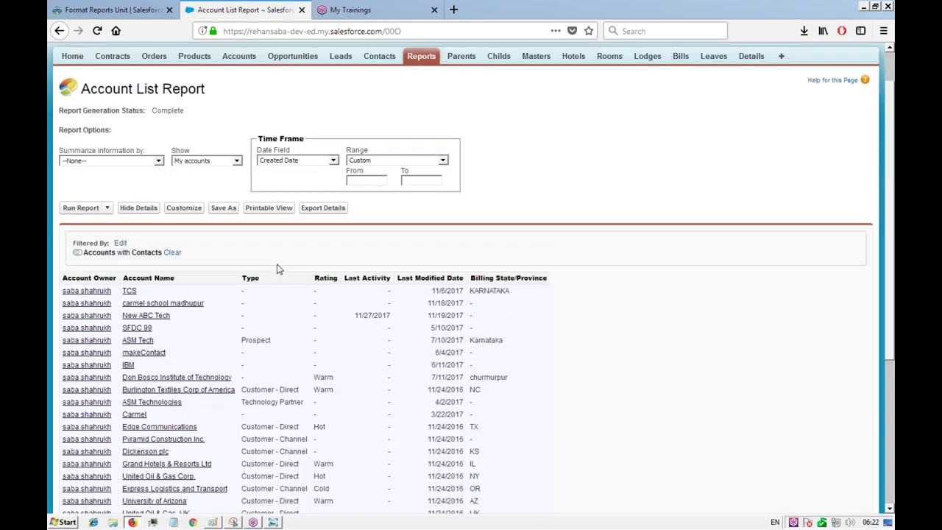
pyautogui.scroll(1, 278, 269)
# - Return to customizing the report and change its cross filter to Accounts without Contacts
pyautogui.click(186, 252)
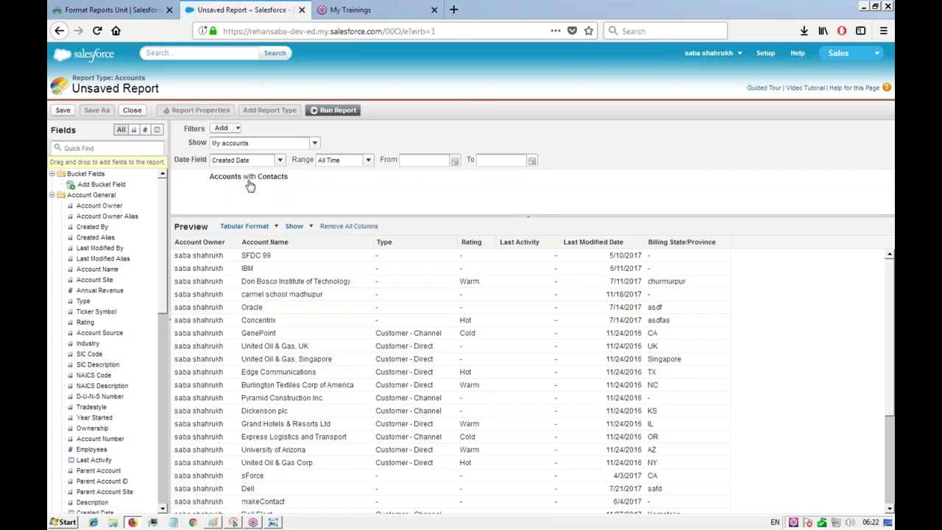
pyautogui.click(299, 177)
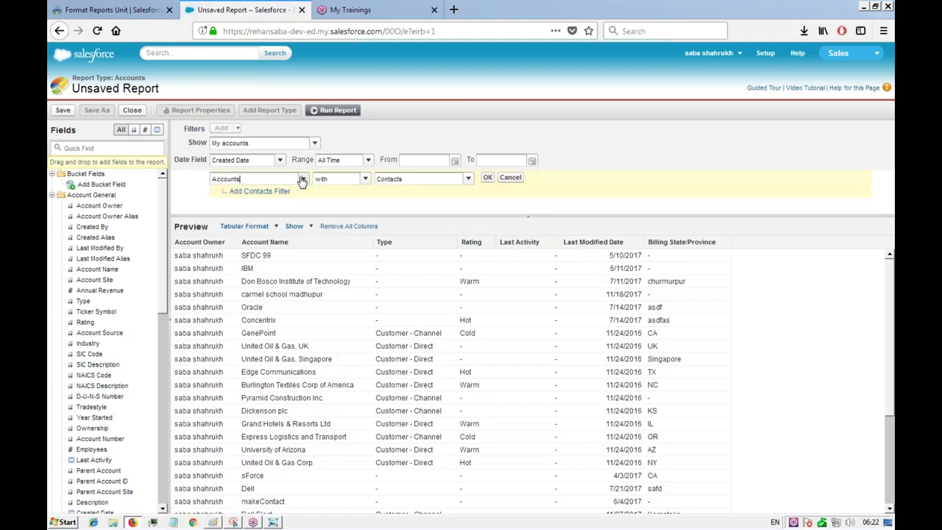
pyautogui.click(364, 180)
pyautogui.click(338, 203)
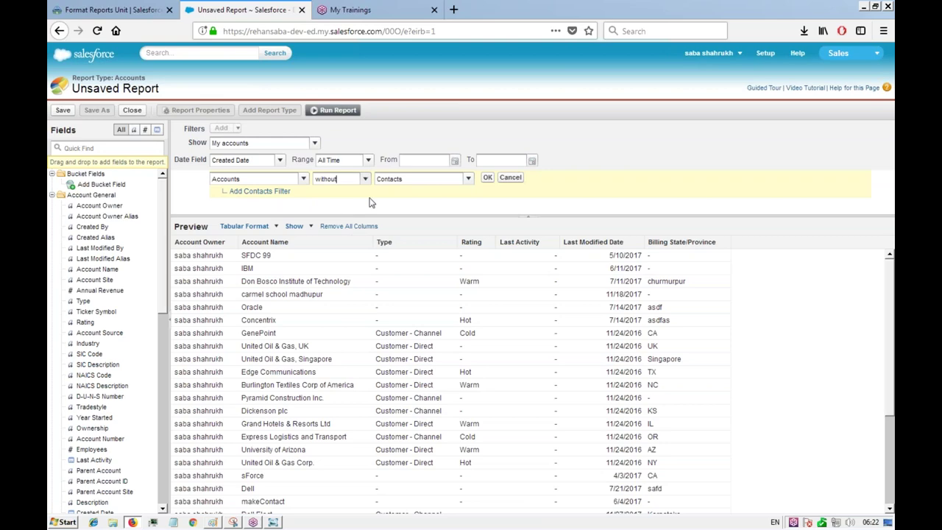
pyautogui.click(488, 180)
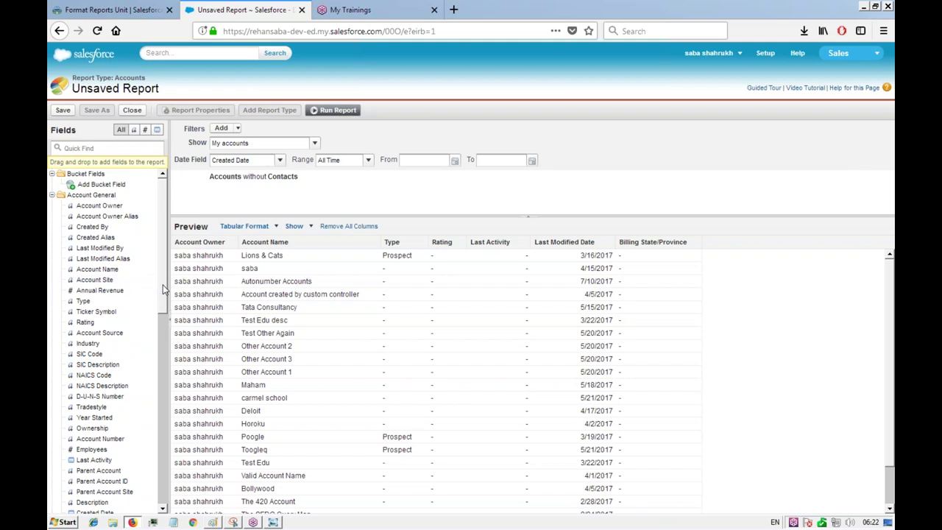
pyautogui.moveTo(163, 290); pyautogui.dragTo(163, 269)
# - Run the report filtered by Accounts without Contacts and review the resulting account list
pyautogui.click(333, 109)
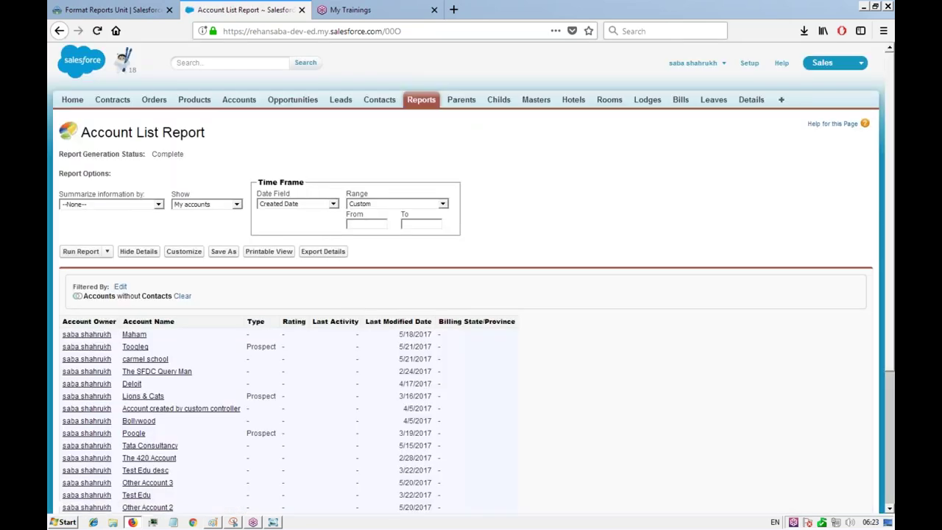
pyautogui.scroll(-3, 294, 295)
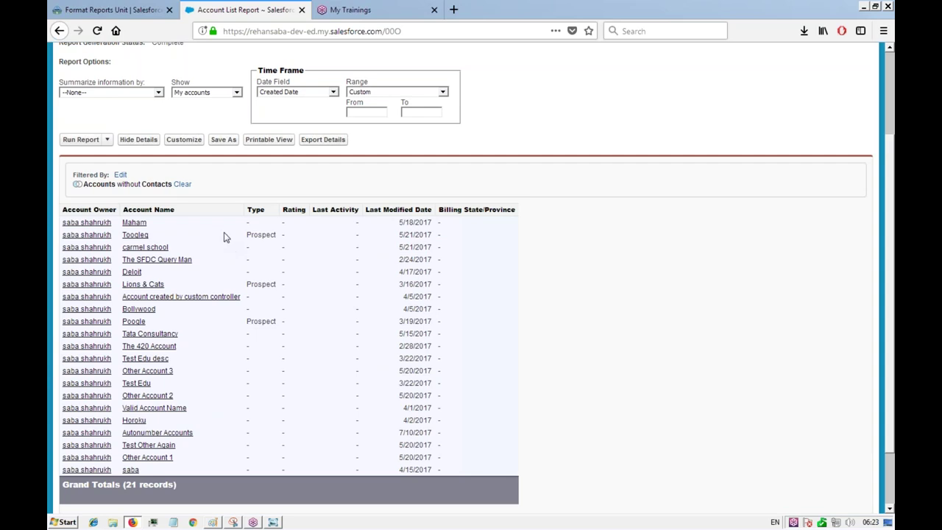
pyautogui.scroll(1, 226, 235)
# - Return to customizing the report and add a Contacts subfilter row under the Accounts without Contacts cross filter
pyautogui.click(184, 196)
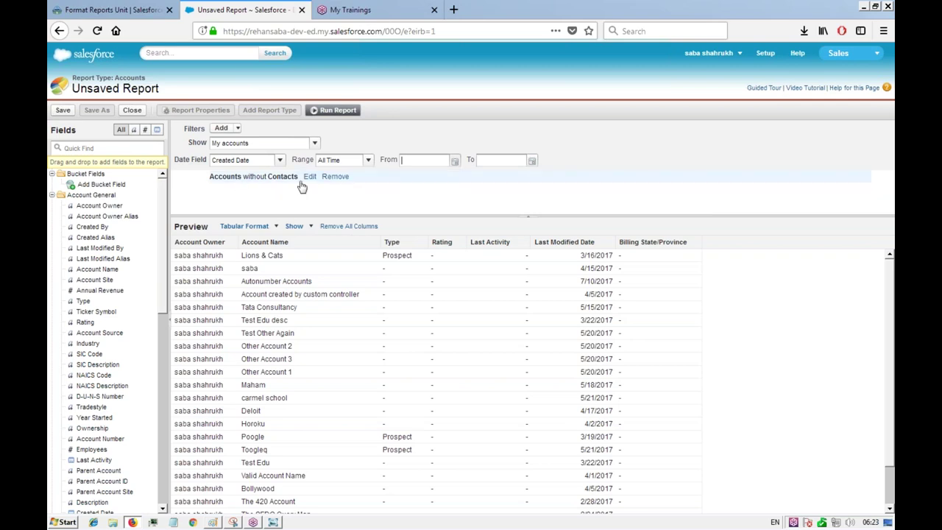
pyautogui.click(309, 177)
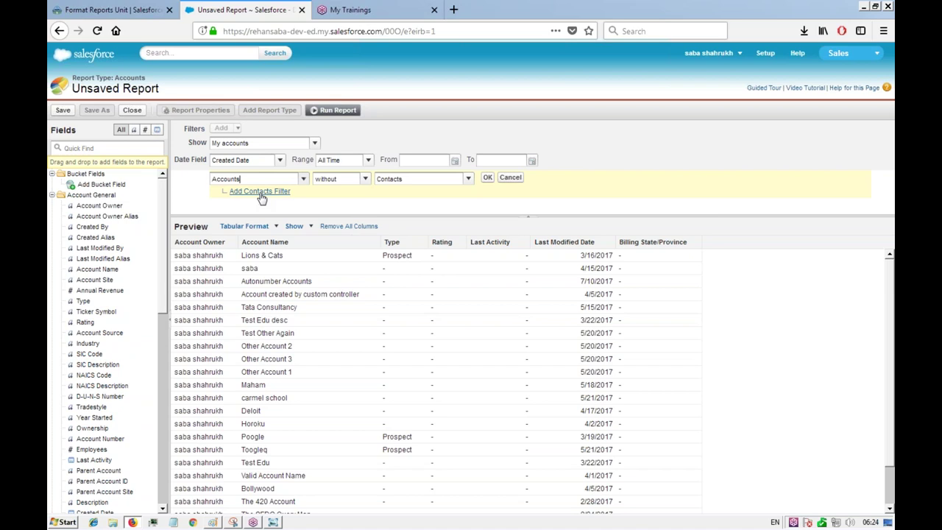
pyautogui.click(261, 192)
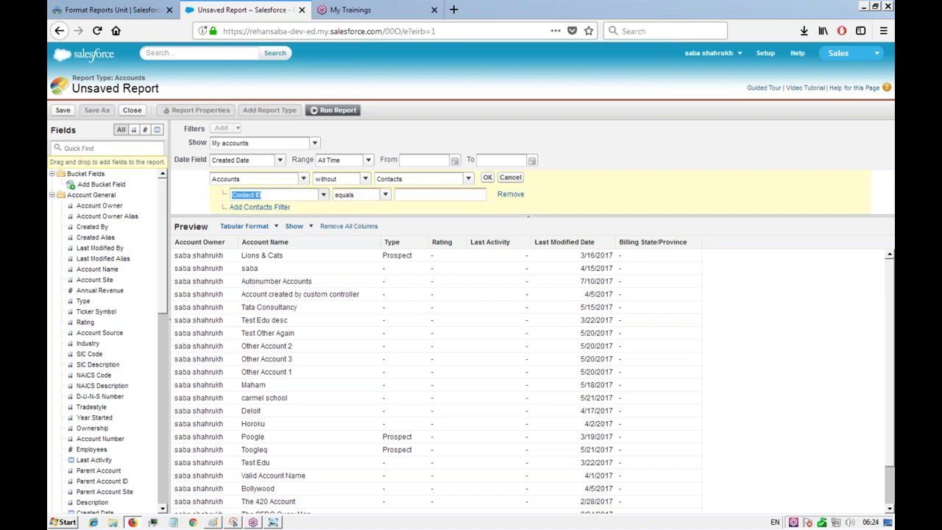
# - Look through the contact fields available for the Contacts subfilter, from Contact ID down to the custom fields
pyautogui.click(324, 195)
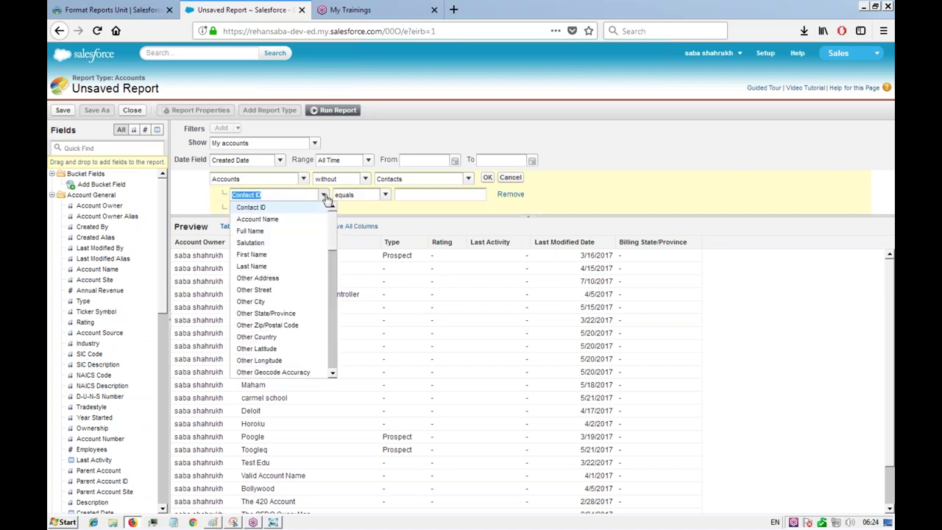
pyautogui.click(324, 195)
pyautogui.click(323, 195)
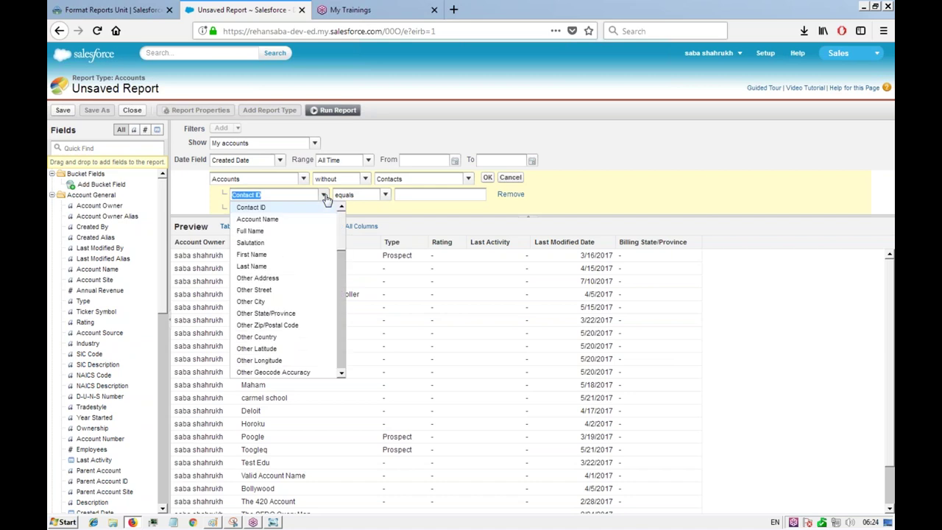
pyautogui.click(414, 211)
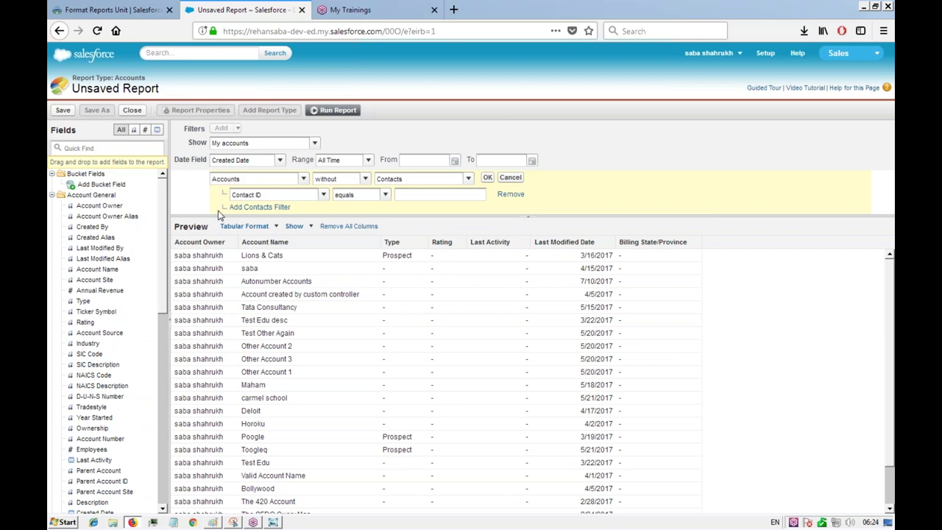
pyautogui.click(323, 196)
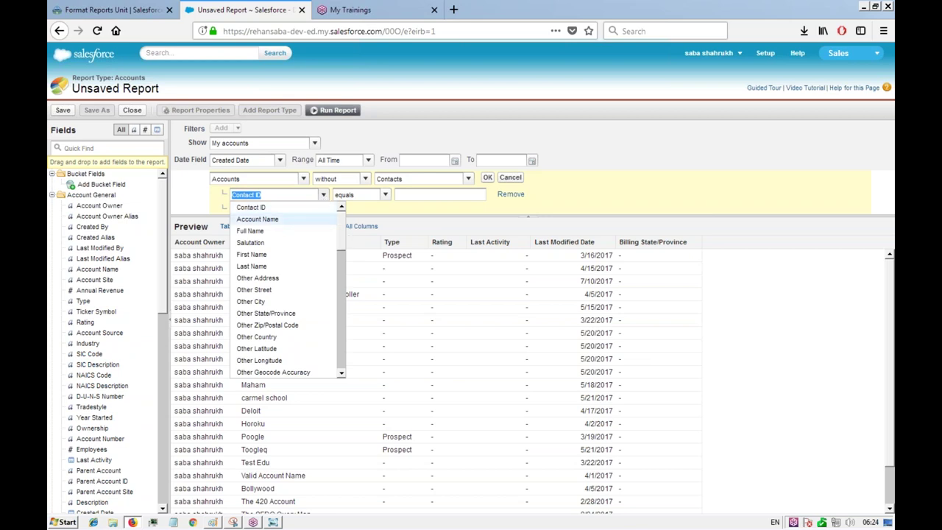
pyautogui.moveTo(344, 245); pyautogui.dragTo(337, 312)
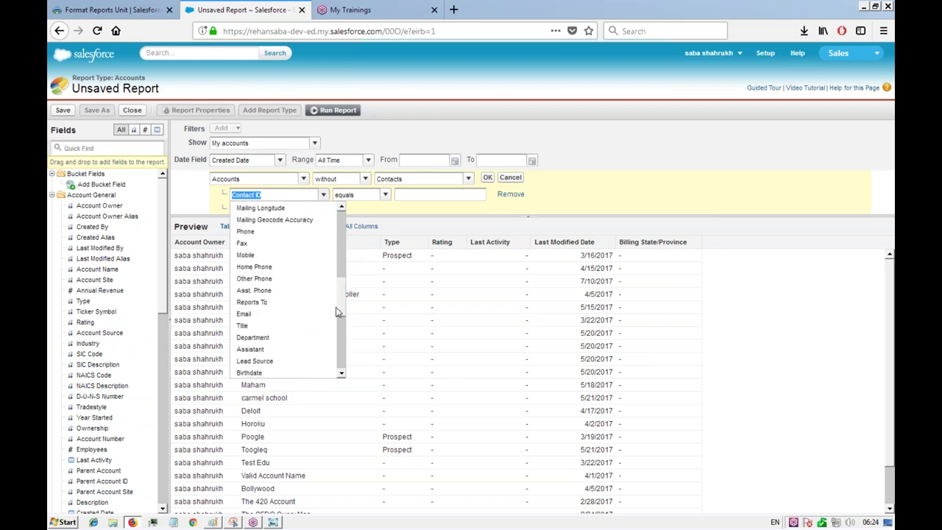
pyautogui.scroll(-1, 336, 306)
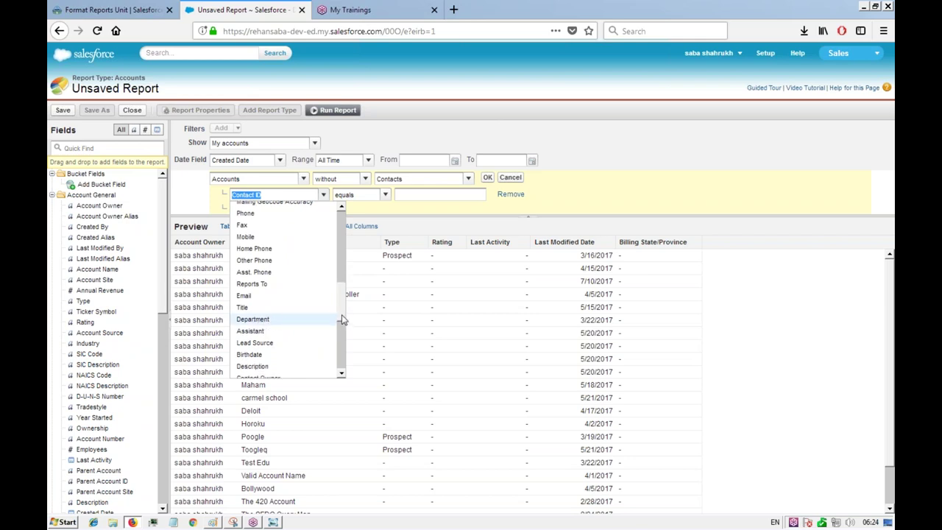
pyautogui.moveTo(342, 319); pyautogui.dragTo(343, 324)
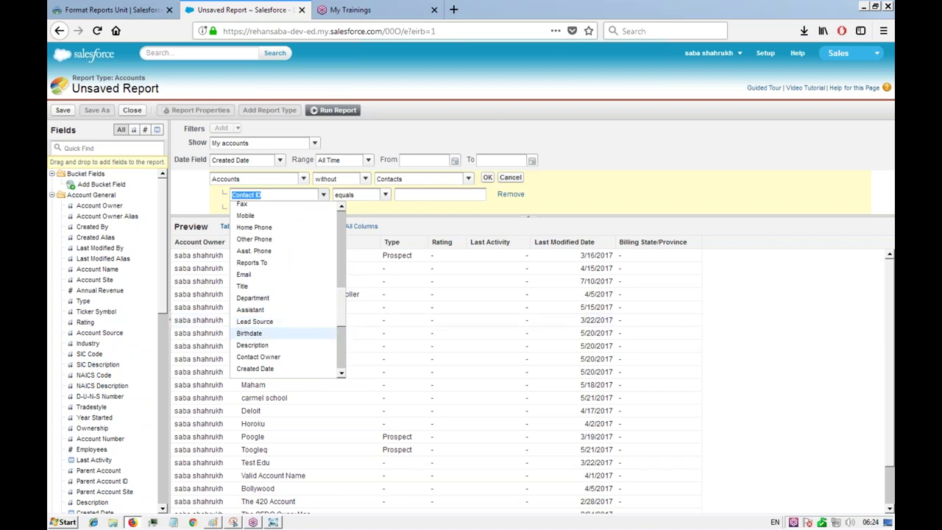
pyautogui.scroll(-3, 343, 338)
pyautogui.scroll(-5, 342, 339)
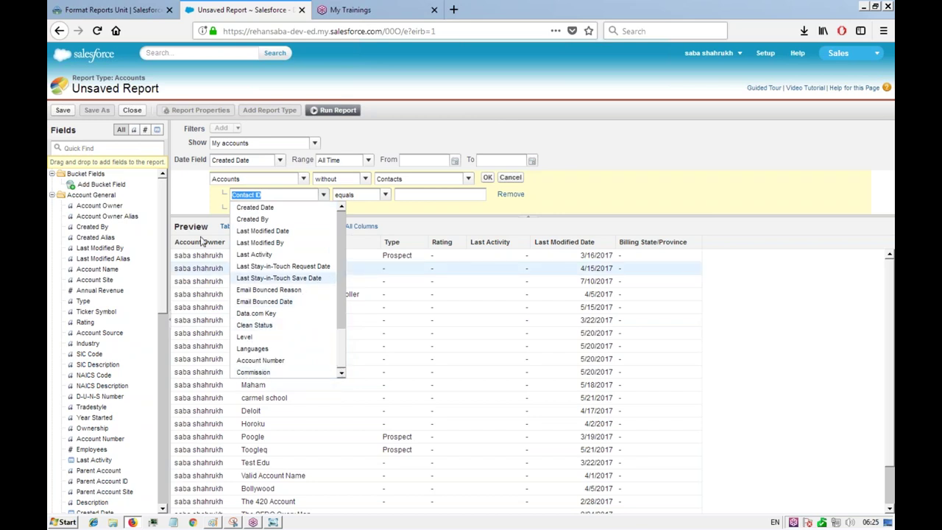
pyautogui.click(458, 213)
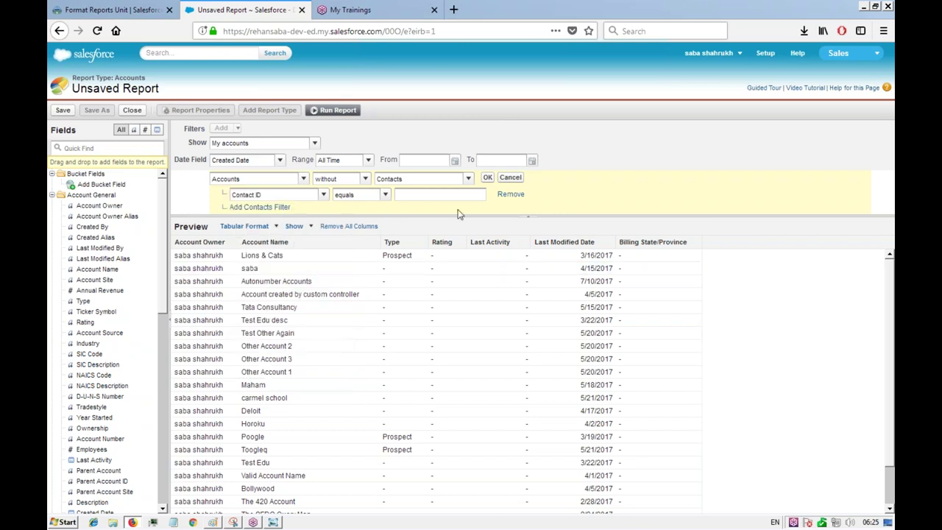
# - Remove the blank Contacts subfilter and apply the Accounts without Contacts cross filter on its own
pyautogui.click(510, 194)
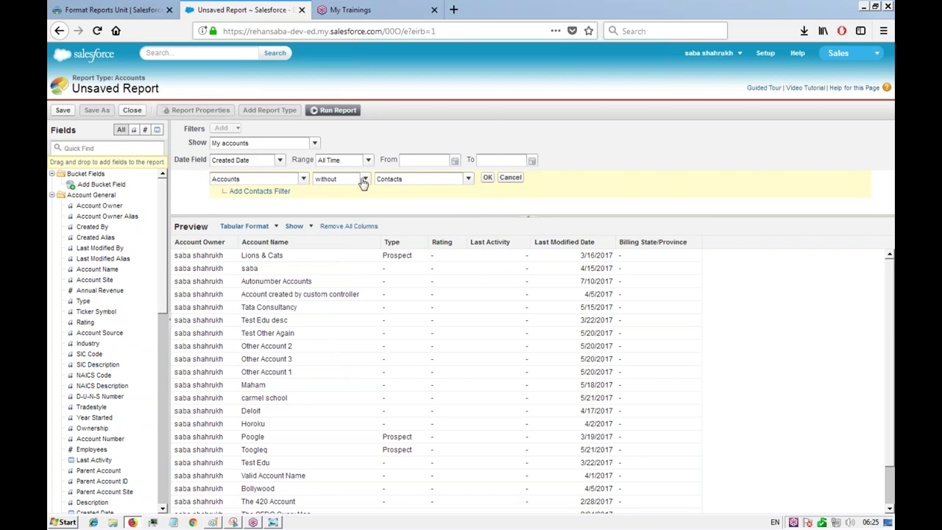
pyautogui.click(252, 160)
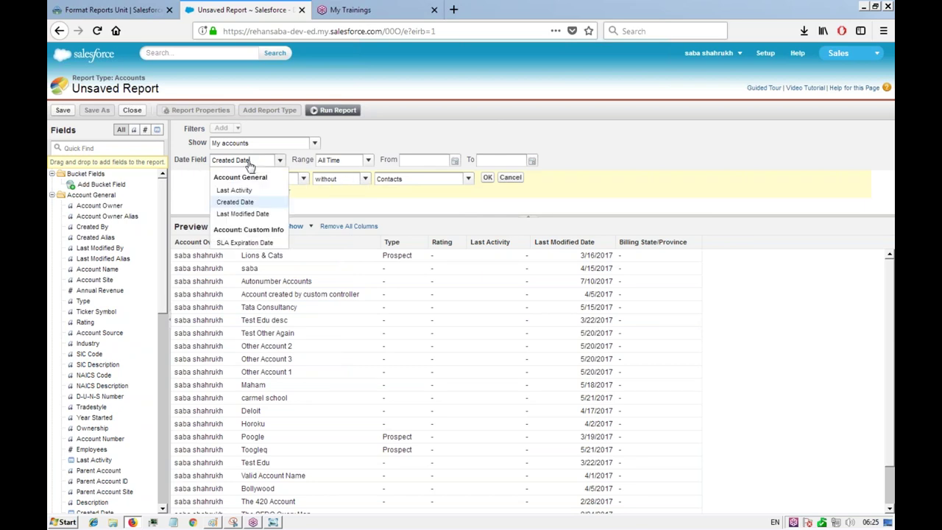
pyautogui.click(191, 177)
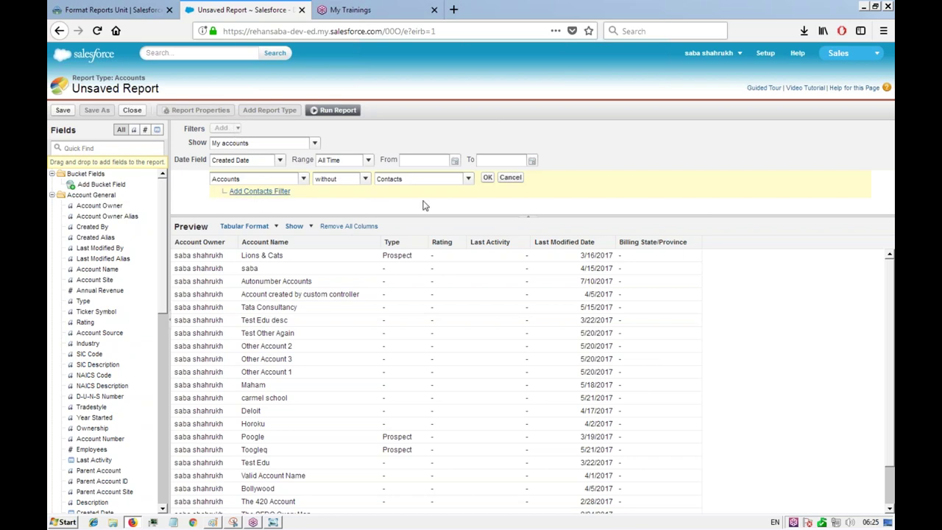
pyautogui.click(487, 179)
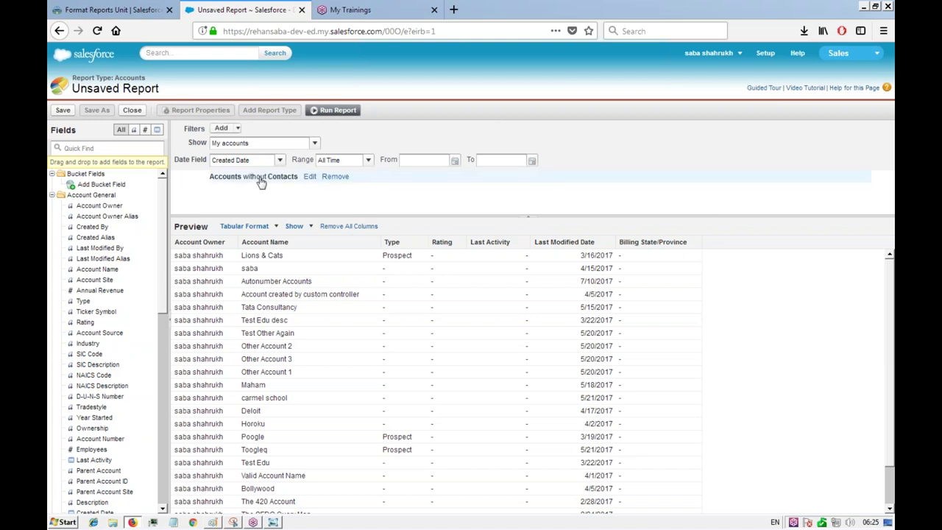
# - Add a second cross filter for Accounts with Opportunities and give it an Opportunities subfilter row
pyautogui.click(239, 130)
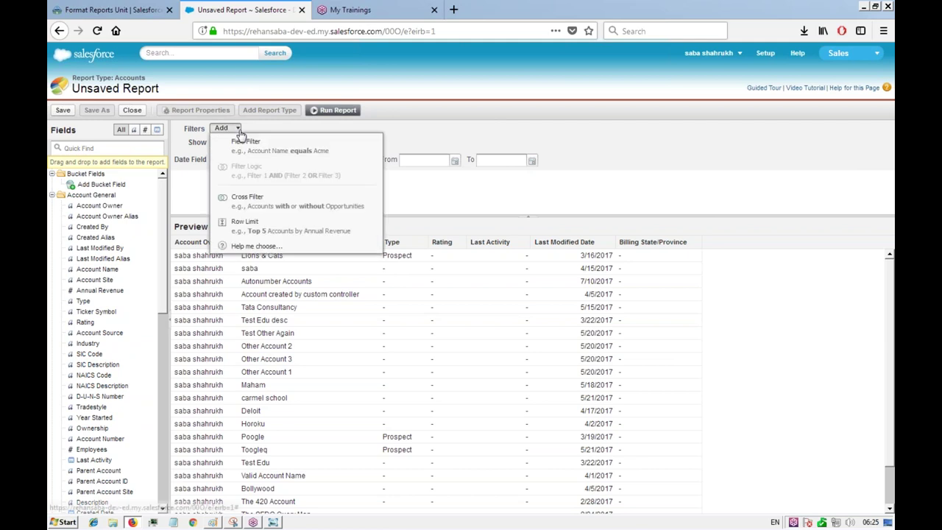
pyautogui.click(259, 205)
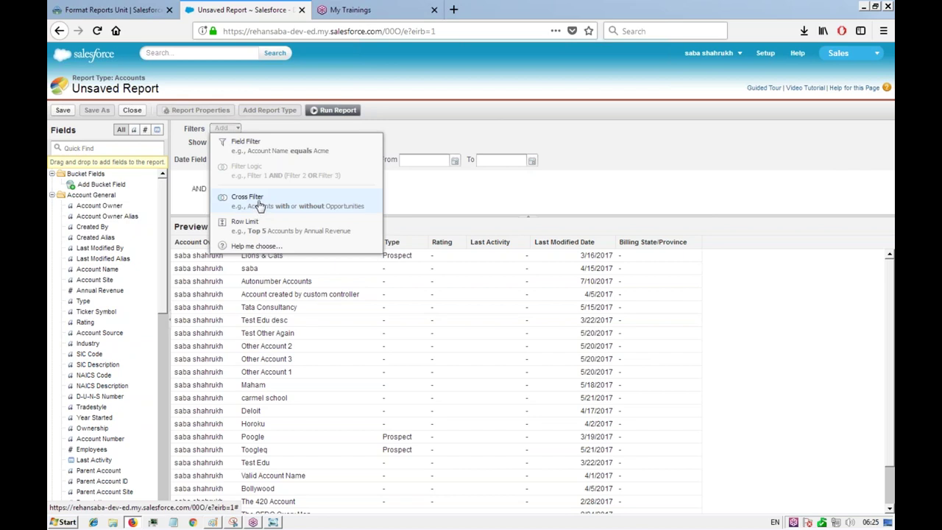
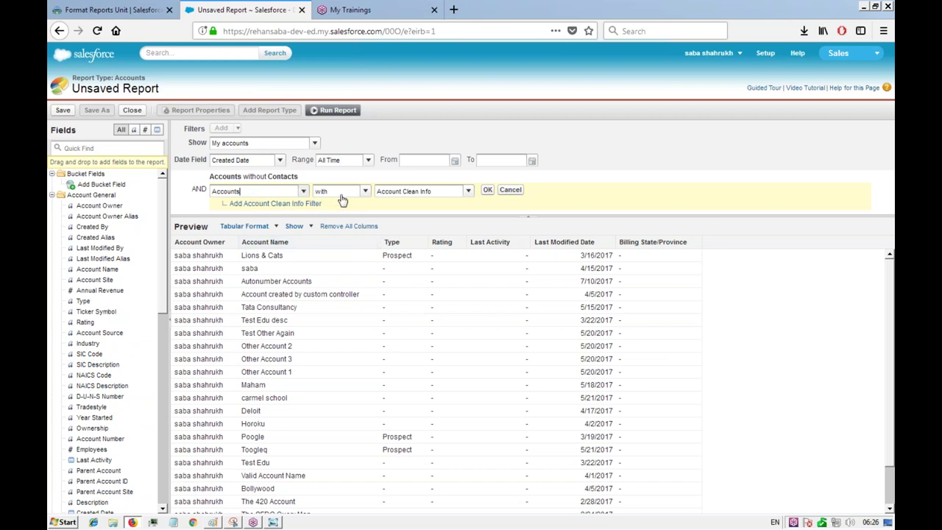
pyautogui.click(470, 192)
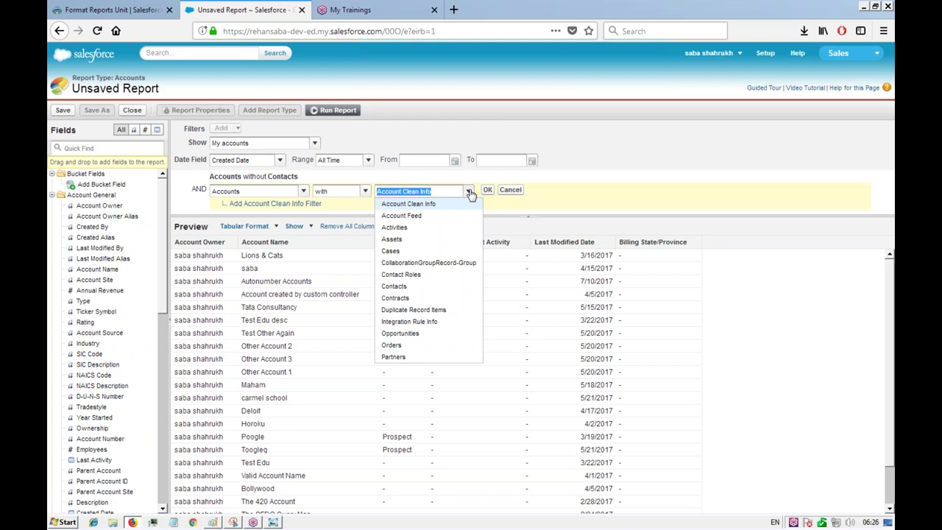
pyautogui.click(420, 335)
pyautogui.click(412, 209)
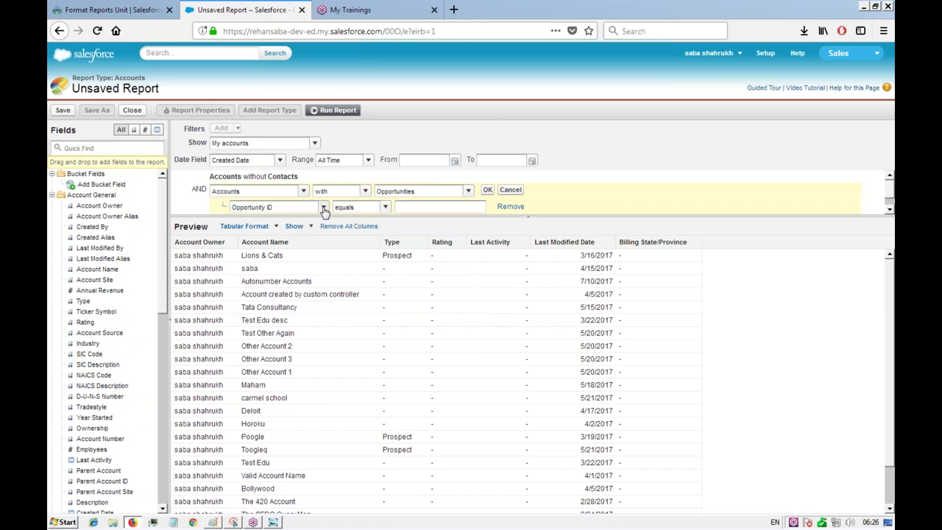
# - Set the Opportunities subfilter to Stage not equal to Closed Won, Closed Lost and apply the cross filter
pyautogui.click(323, 207)
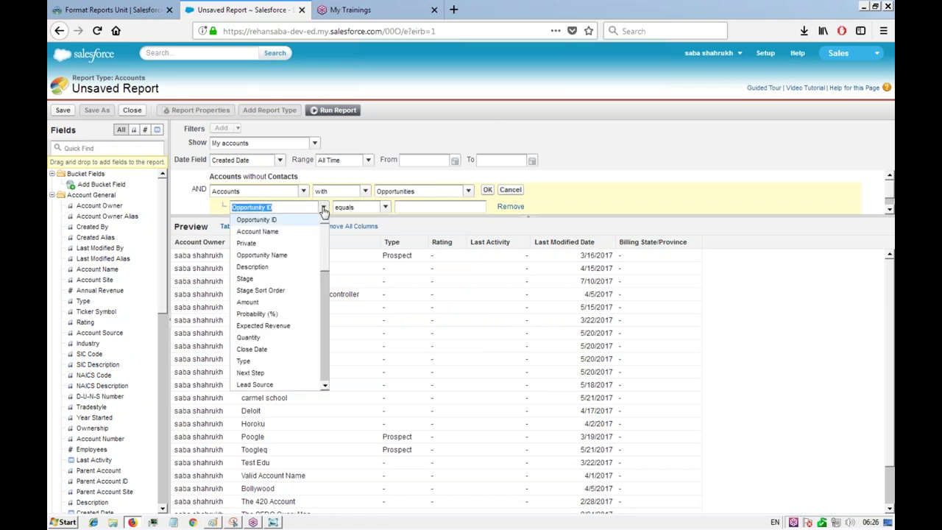
pyautogui.click(277, 278)
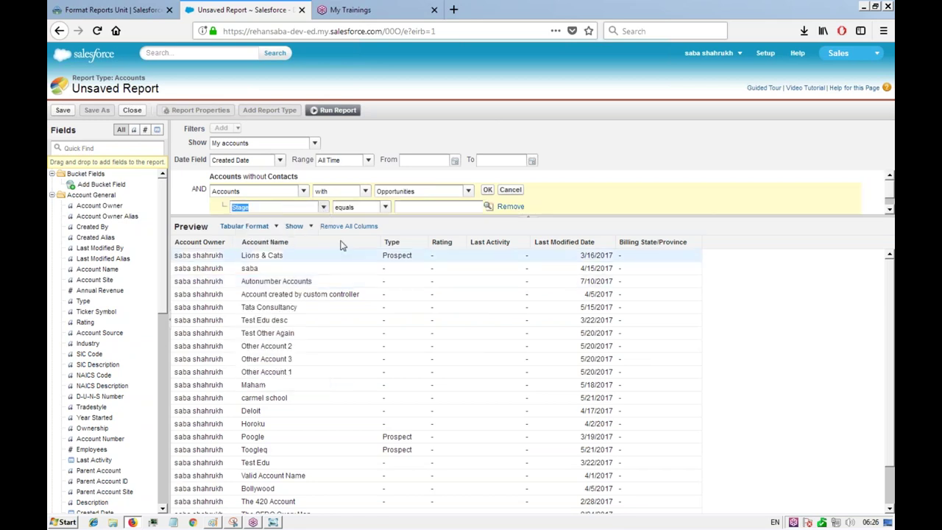
pyautogui.click(488, 206)
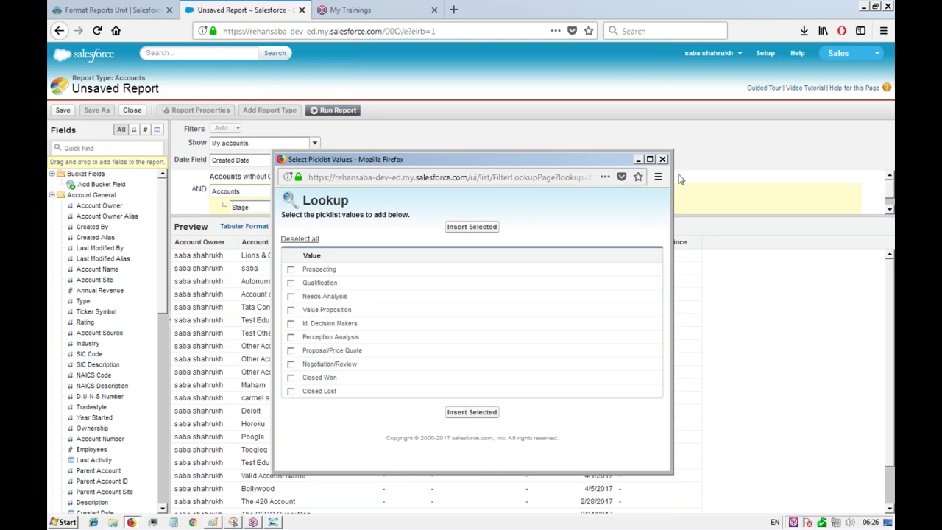
pyautogui.click(662, 159)
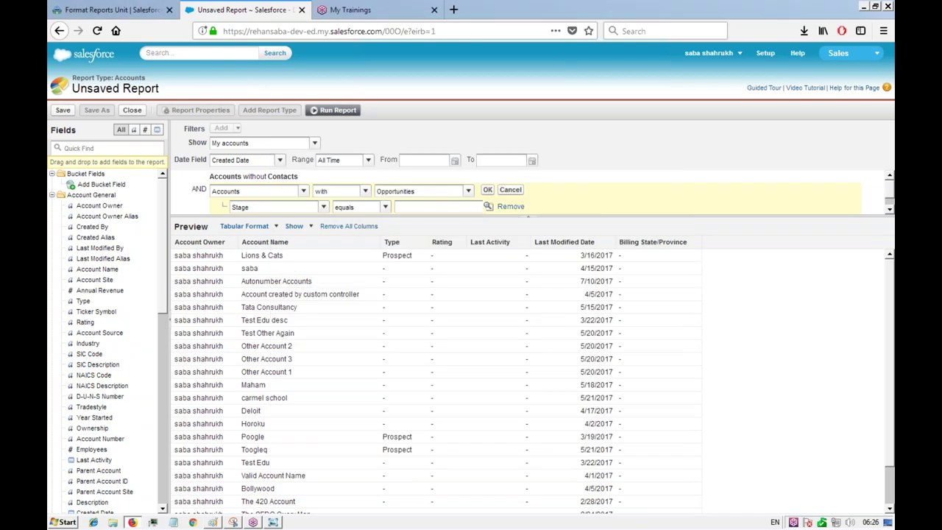
pyautogui.click(386, 208)
pyautogui.click(356, 231)
pyautogui.click(487, 206)
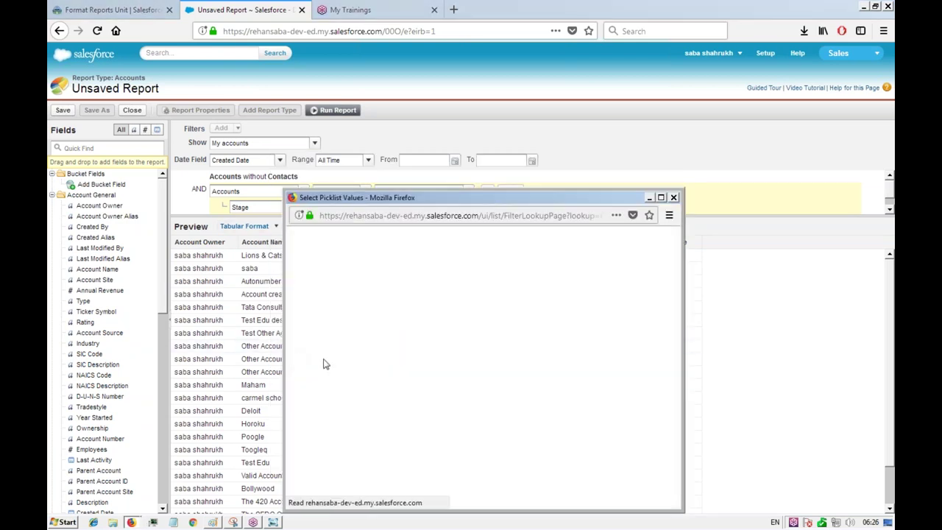
pyautogui.click(302, 416)
pyautogui.click(301, 430)
pyautogui.click(481, 450)
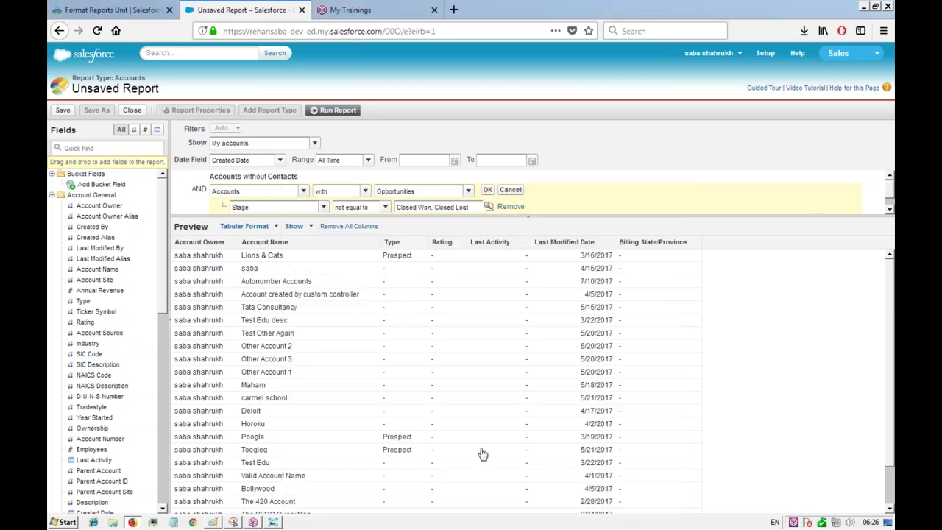
pyautogui.click(487, 190)
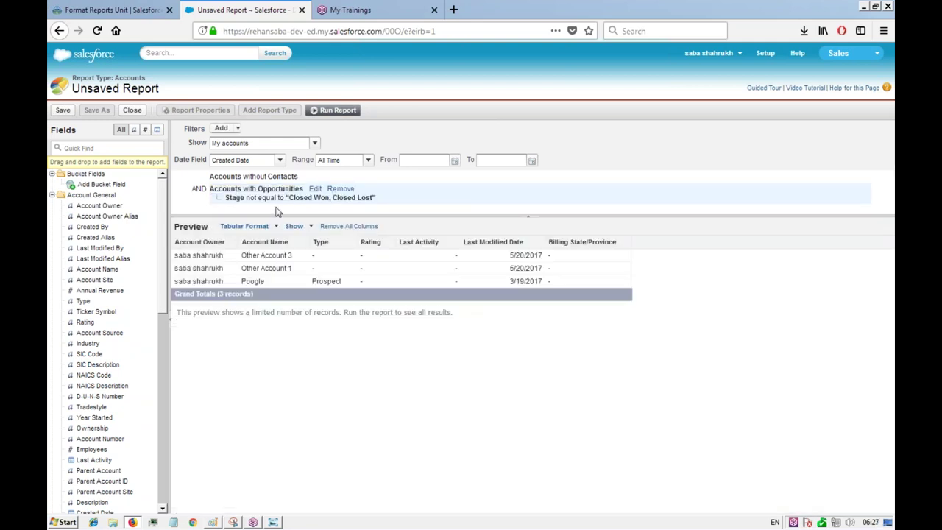
# - Run the report with both the Contacts and the Opportunities cross filters applied
pyautogui.click(238, 128)
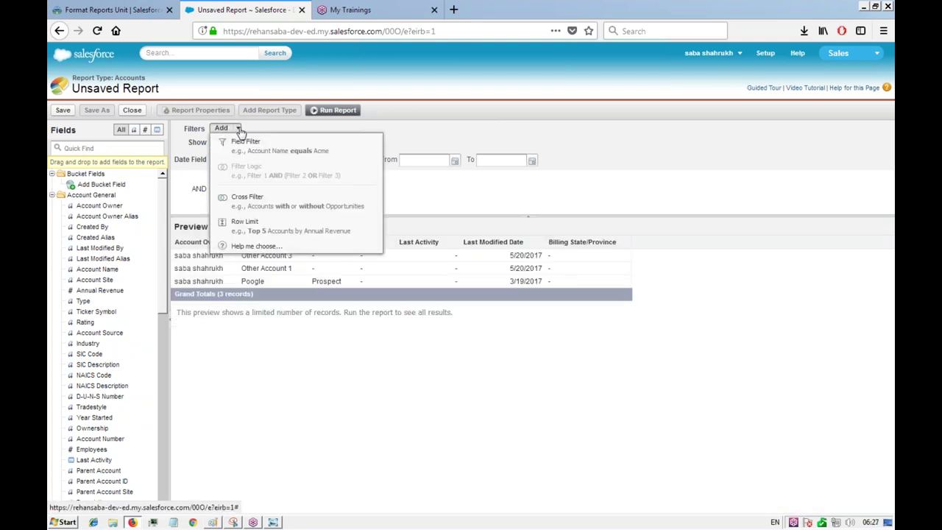
pyautogui.click(182, 181)
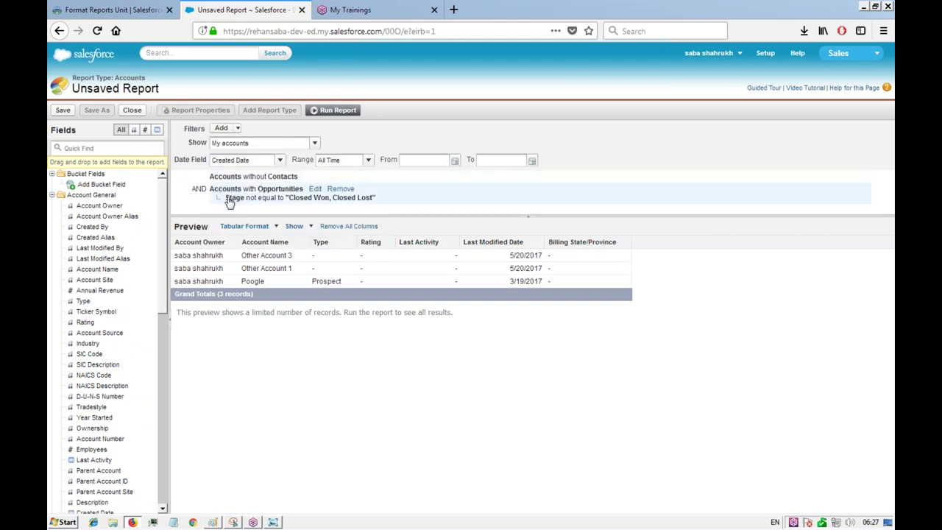
pyautogui.click(335, 110)
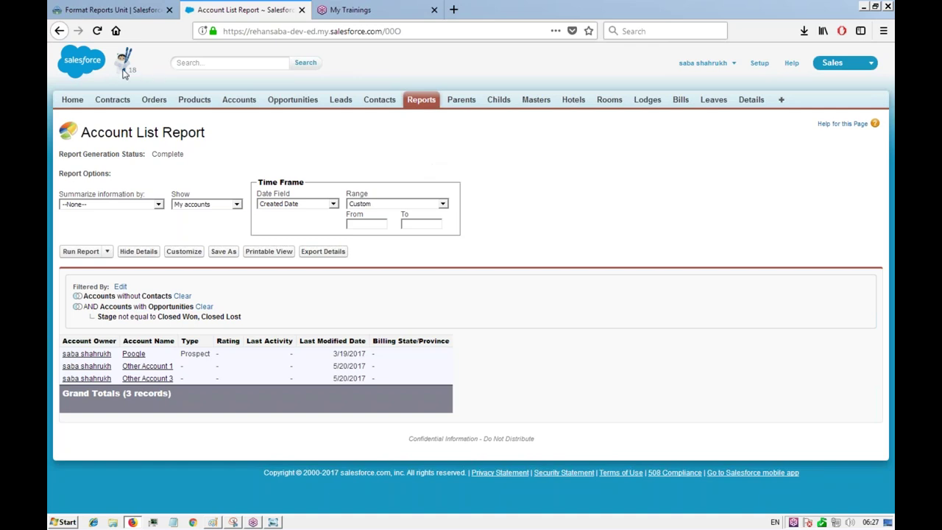
# - Reopen the accounts report for customizing and start a third cross filter for Accounts with Activities
pyautogui.click(184, 252)
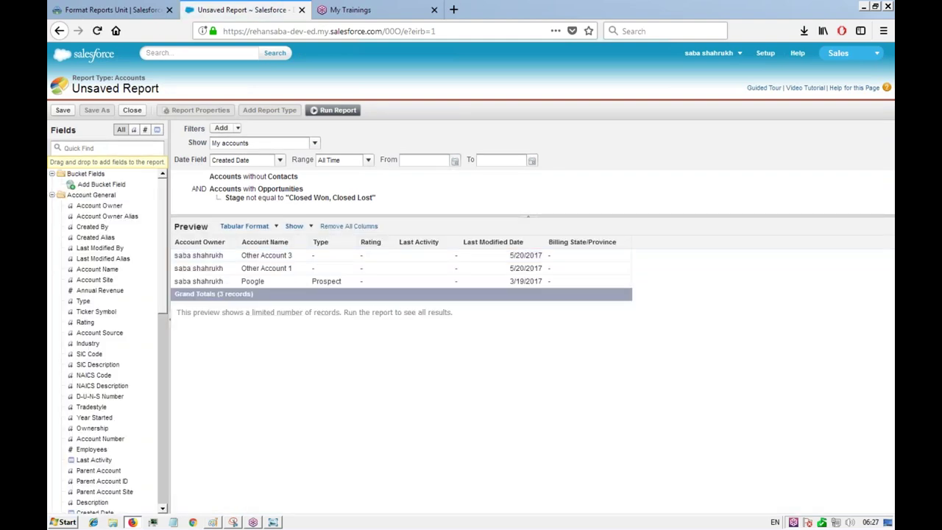
pyautogui.moveTo(242, 182)
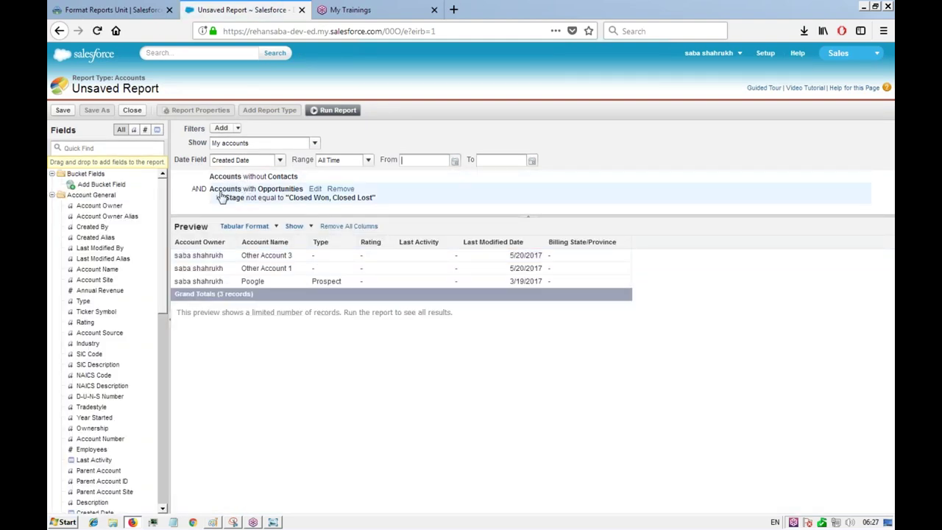
pyautogui.click(237, 129)
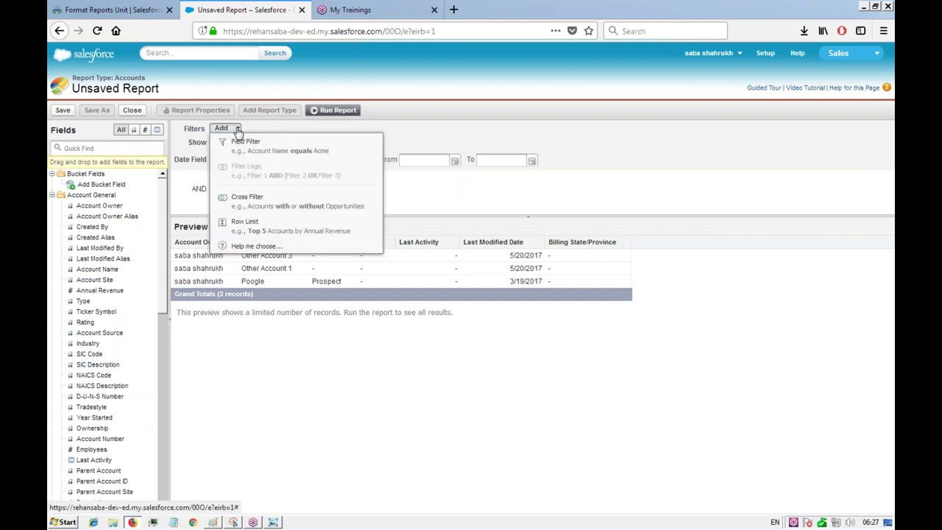
pyautogui.click(260, 207)
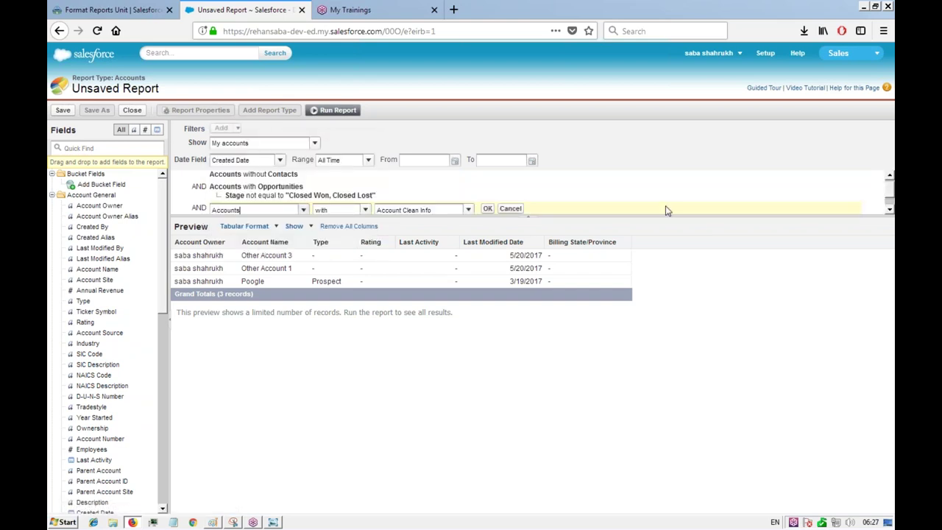
pyautogui.moveTo(697, 216); pyautogui.dragTo(708, 268)
pyautogui.click(468, 212)
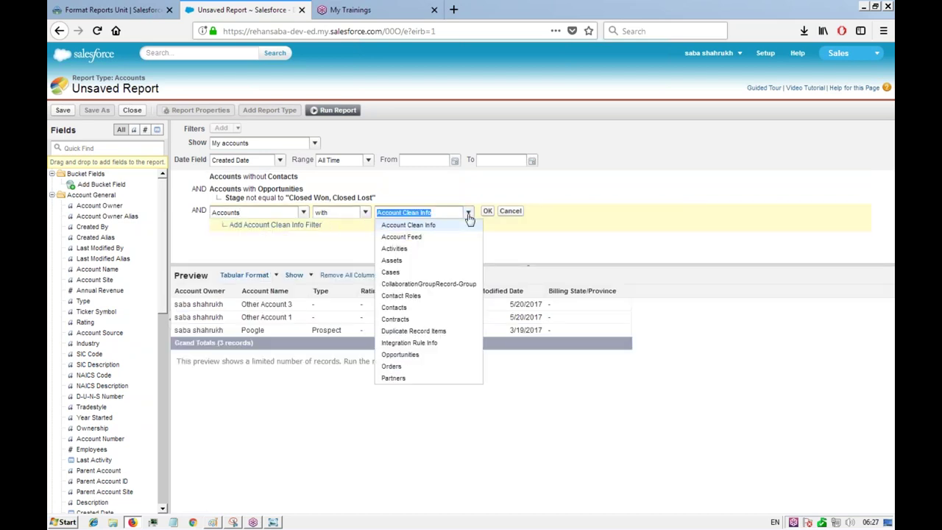
pyautogui.click(394, 249)
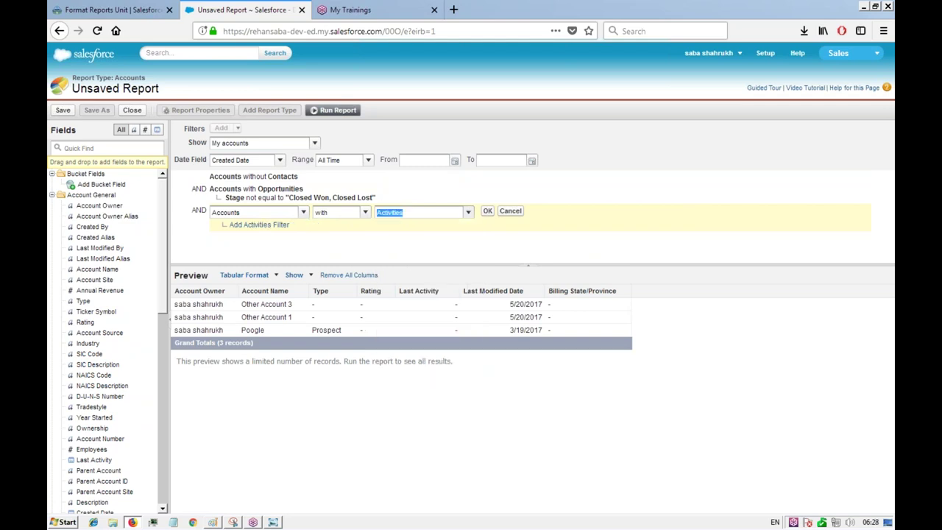
# - Limit the Activities cross filter with a Task equals True subfilter, apply it and run the report
pyautogui.click(274, 228)
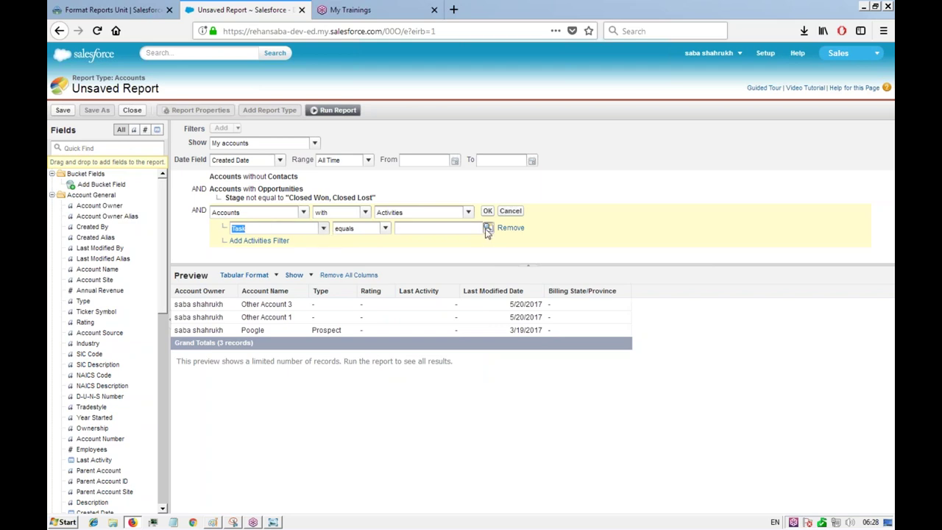
pyautogui.click(324, 229)
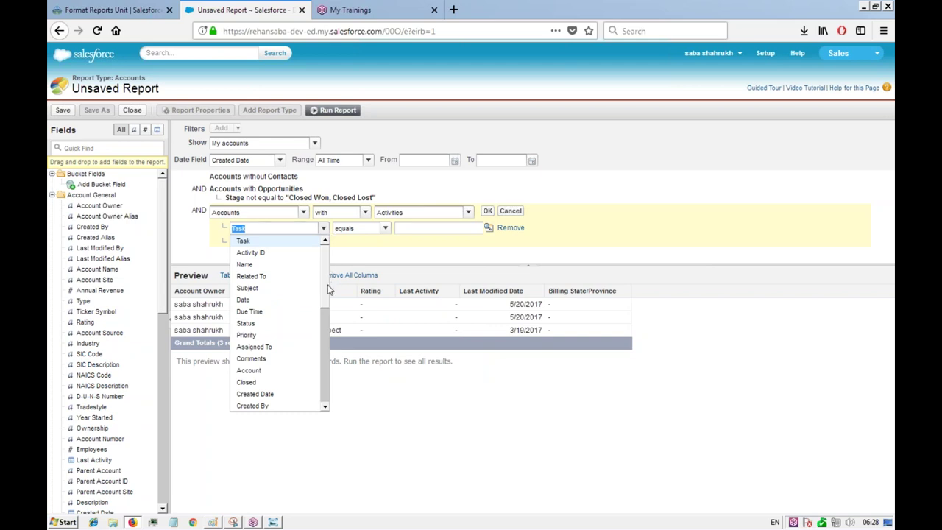
pyautogui.moveTo(326, 293); pyautogui.dragTo(367, 263)
pyautogui.click(353, 258)
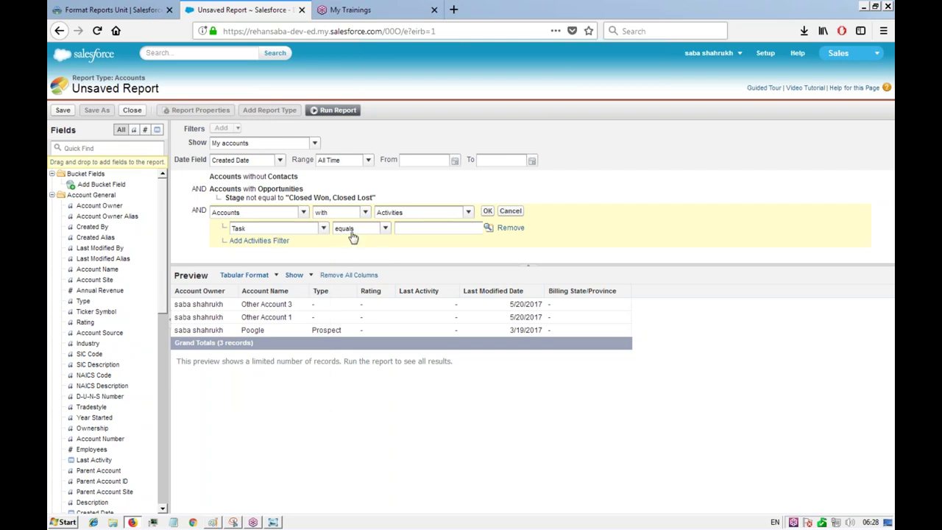
pyautogui.click(487, 229)
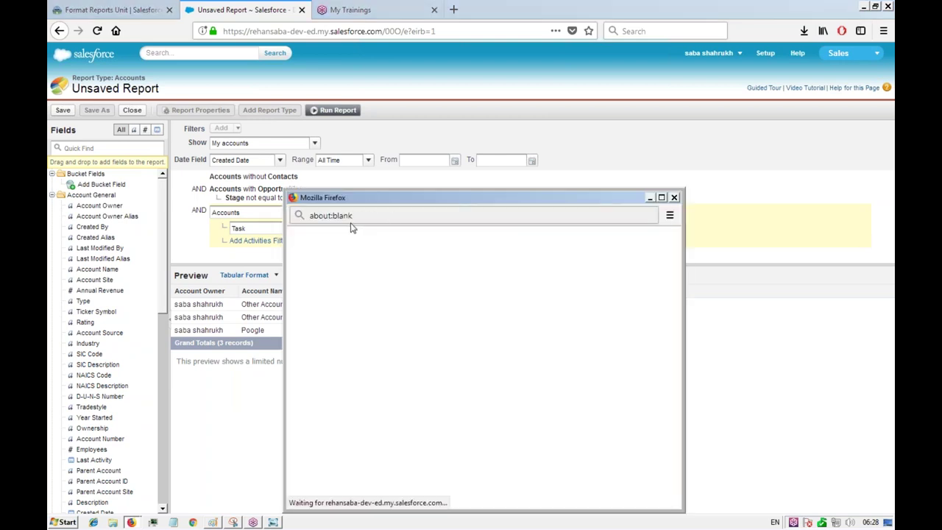
pyautogui.moveTo(440, 201); pyautogui.dragTo(429, 164)
pyautogui.click(294, 260)
pyautogui.click(474, 228)
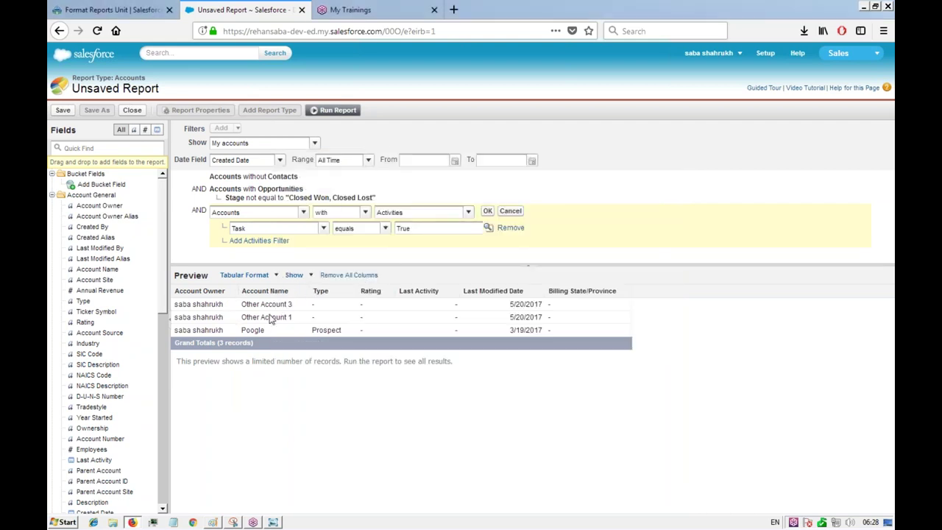
pyautogui.click(487, 210)
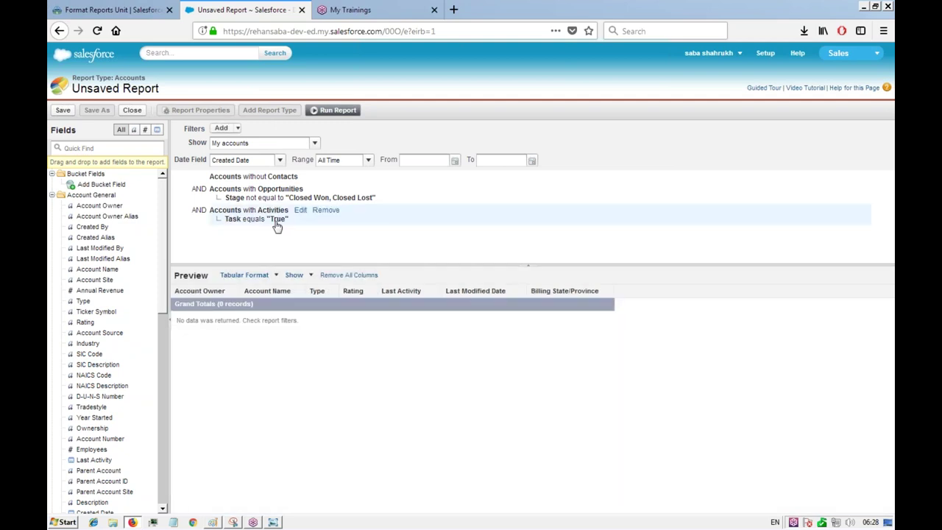
pyautogui.click(331, 110)
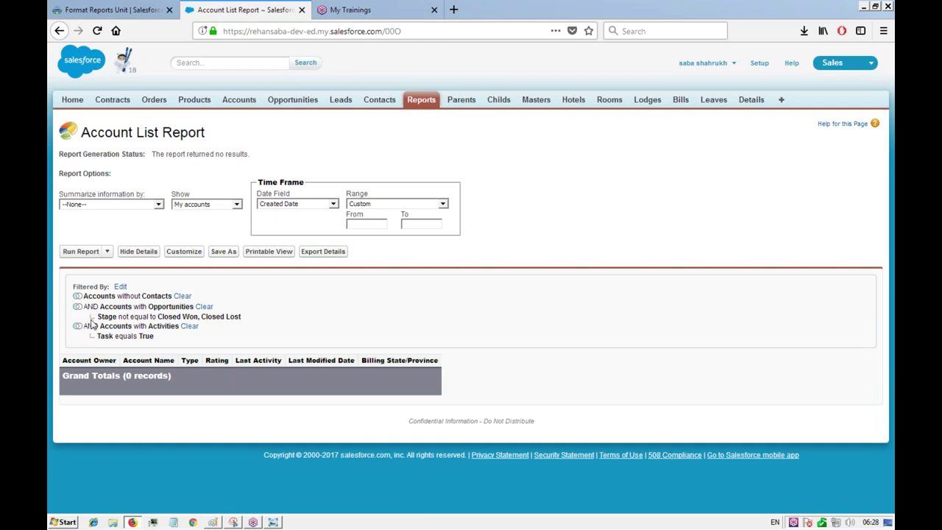
# - Customize the report again and try adding a fourth cross filter for Accounts with Orders
pyautogui.click(188, 252)
pyautogui.click(184, 252)
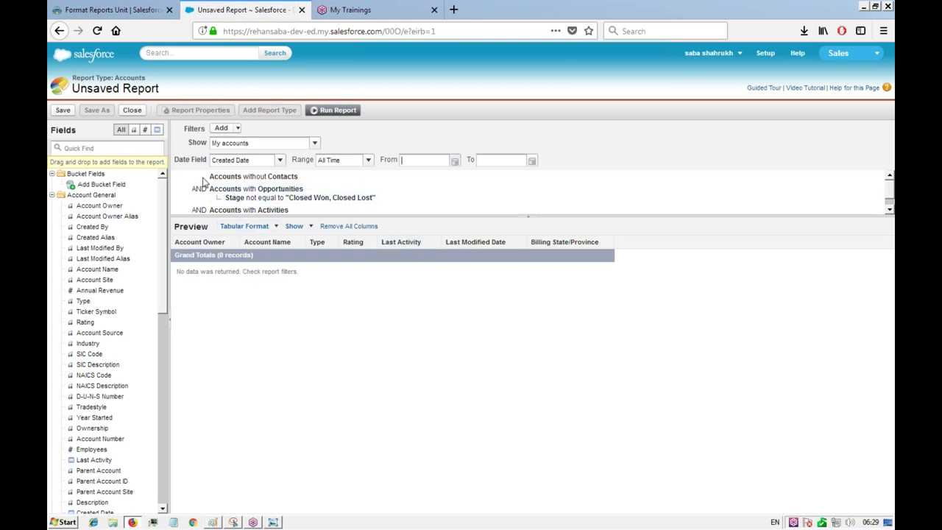
pyautogui.click(237, 129)
pyautogui.click(237, 129)
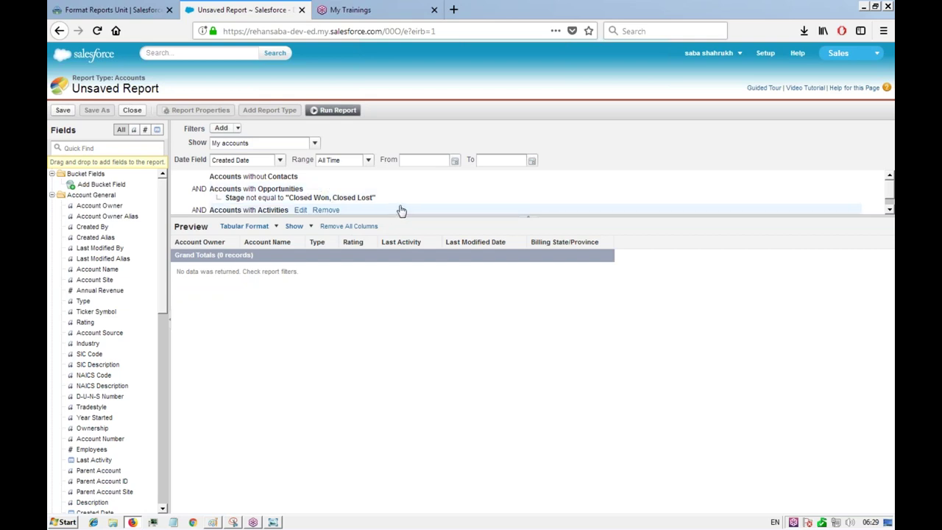
pyautogui.click(237, 130)
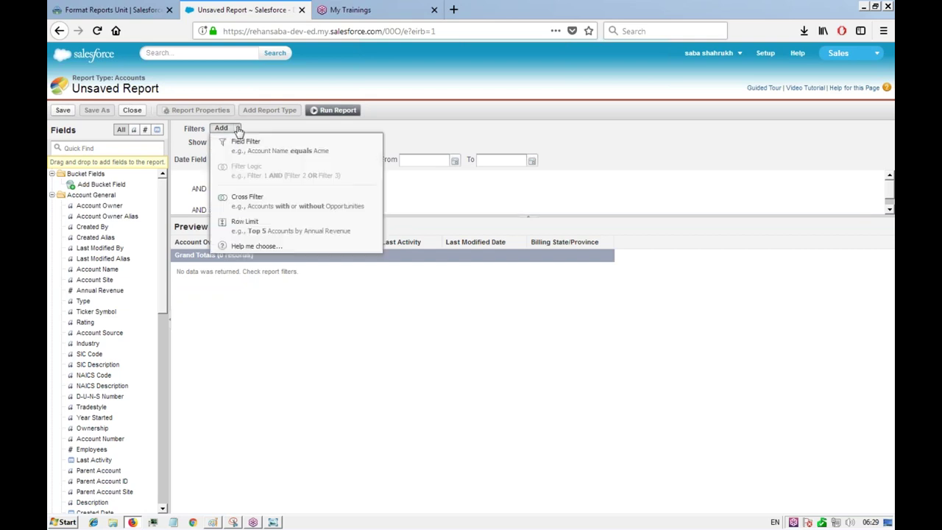
pyautogui.click(251, 196)
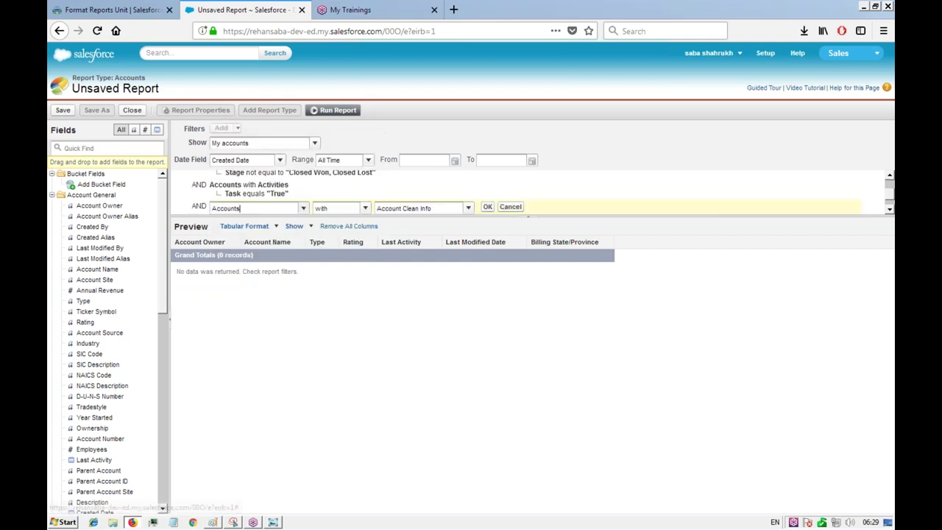
pyautogui.click(469, 197)
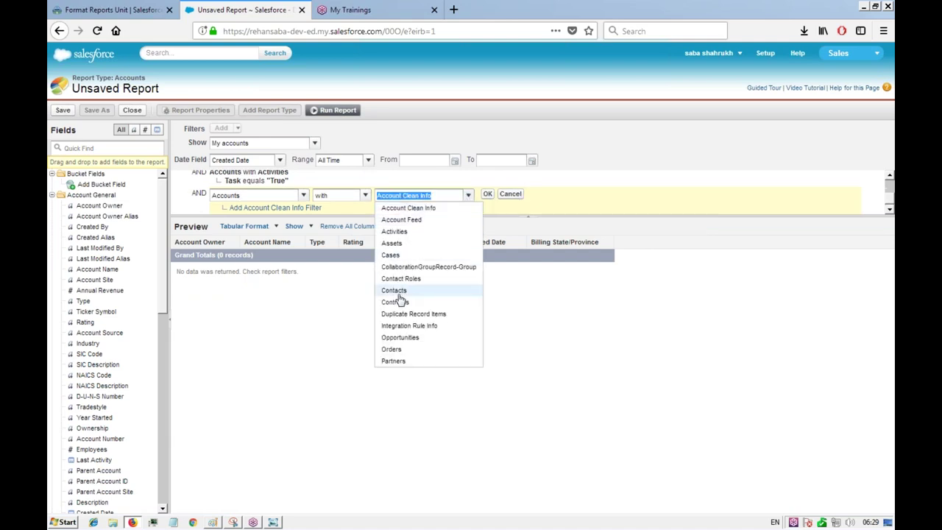
pyautogui.click(391, 348)
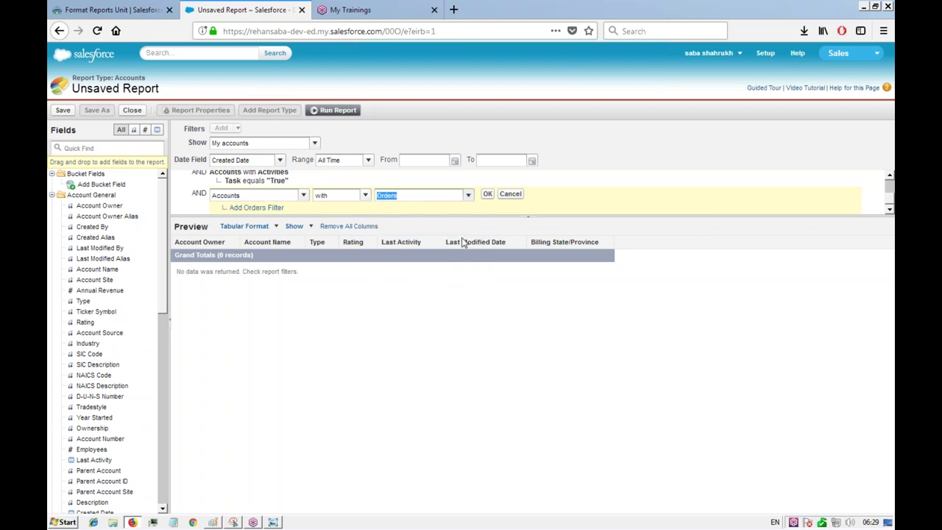
pyautogui.click(487, 195)
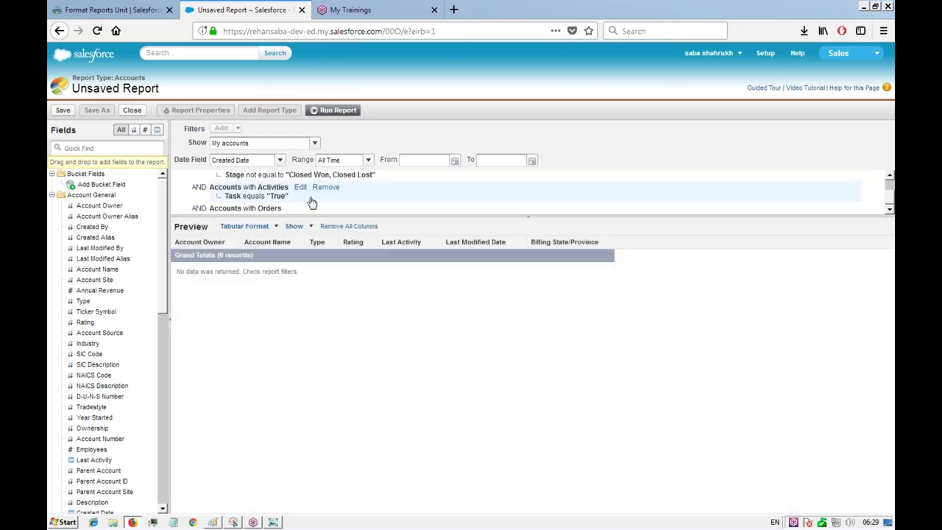
pyautogui.click(237, 128)
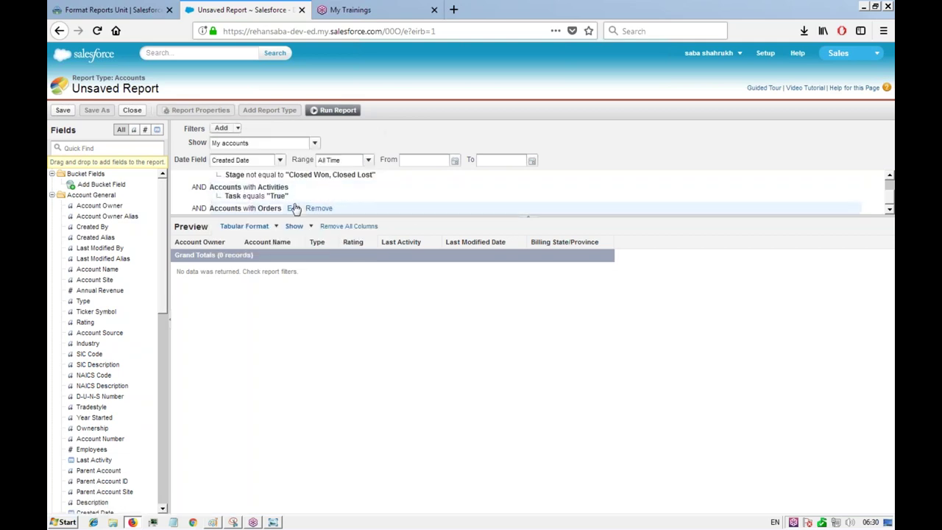
pyautogui.scroll(3, 327, 206)
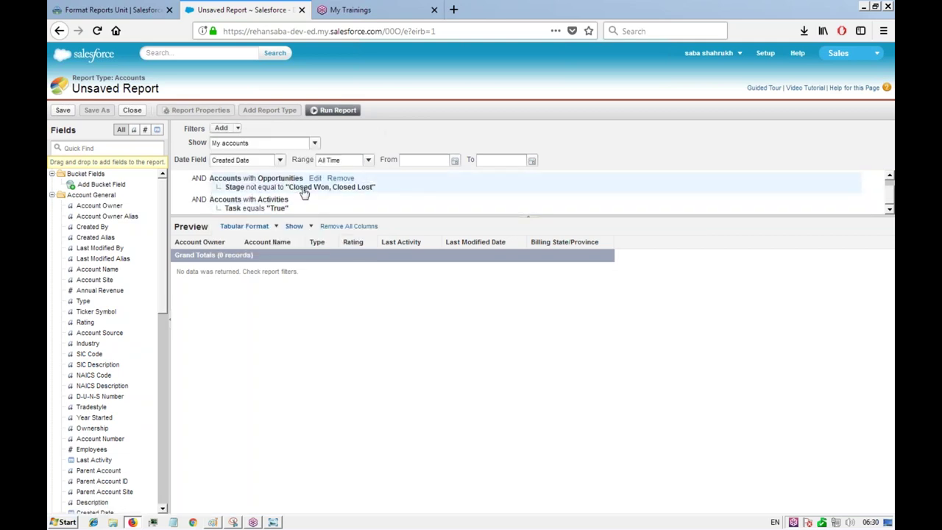
# - Start saving the report with the name Neglected accounts and the unique name Neglected_accounts
pyautogui.click(62, 111)
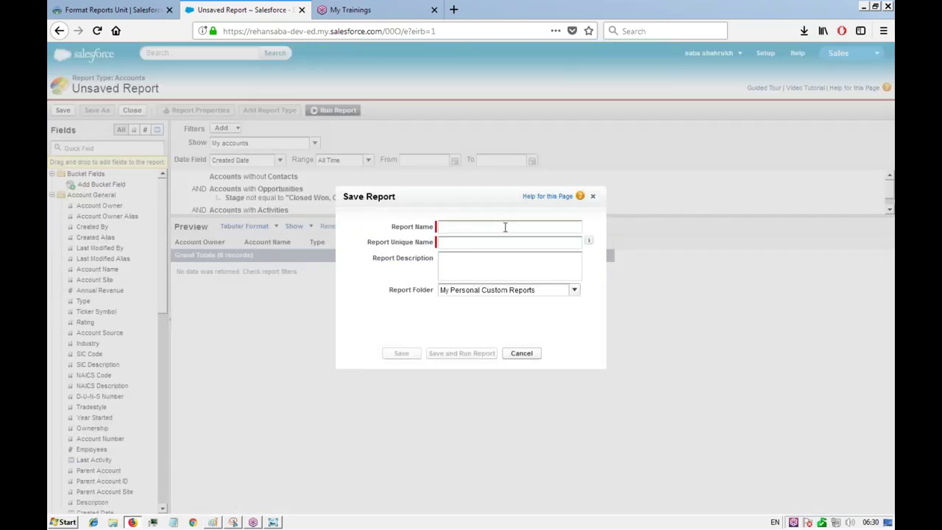
pyautogui.write('Account without contacts')
pyautogui.hotkey('ctrl', 'a')
pyautogui.write('Neglected accounts')
pyautogui.press('Tab')
pyautogui.press('Tab')
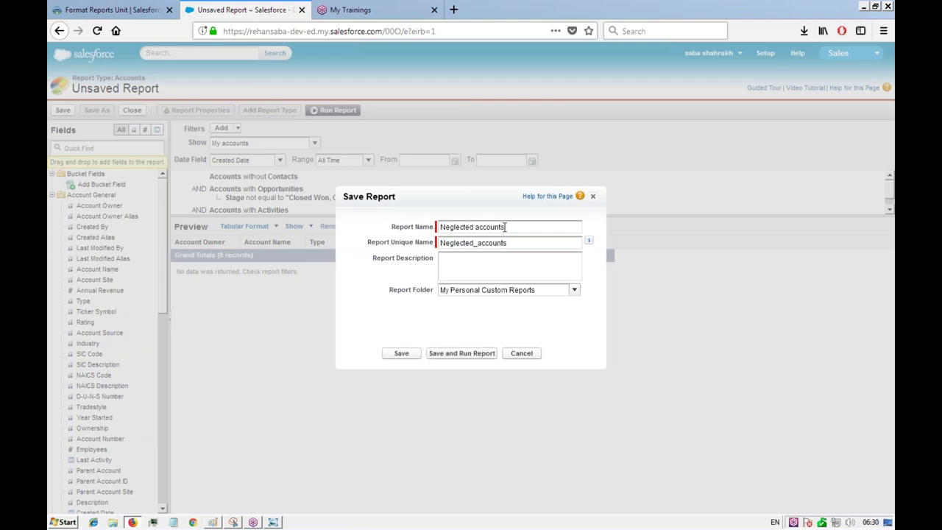
pyautogui.press('Tab')
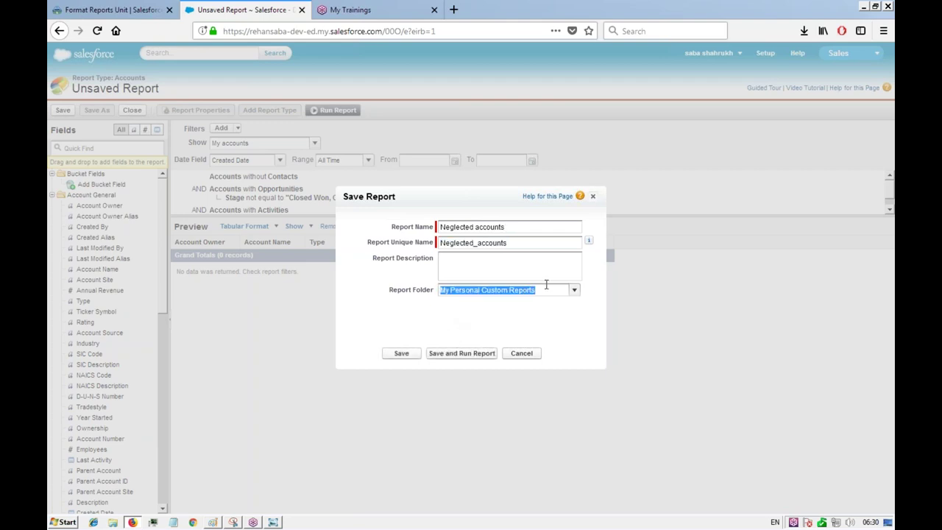
# - Save the report in the My Personal Custom Reports folder and run it
pyautogui.click(573, 290)
pyautogui.click(573, 291)
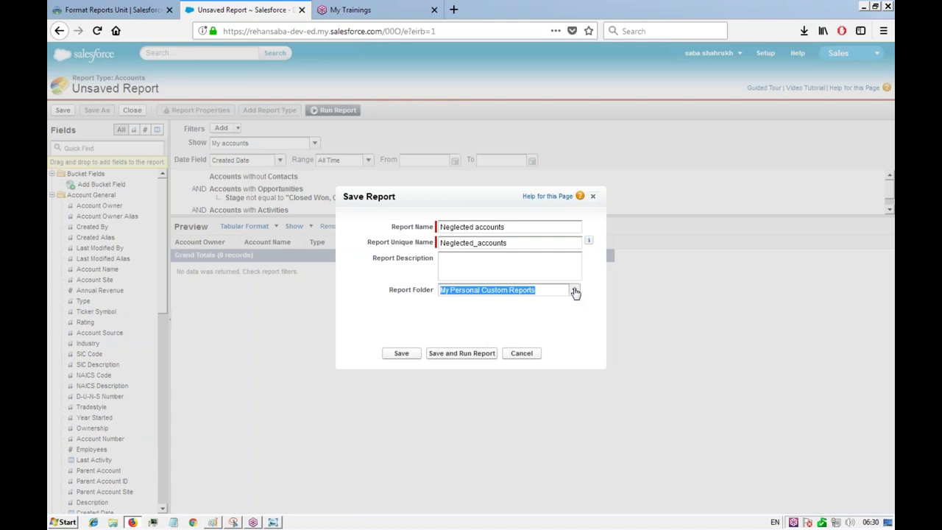
pyautogui.click(412, 322)
pyautogui.click(457, 353)
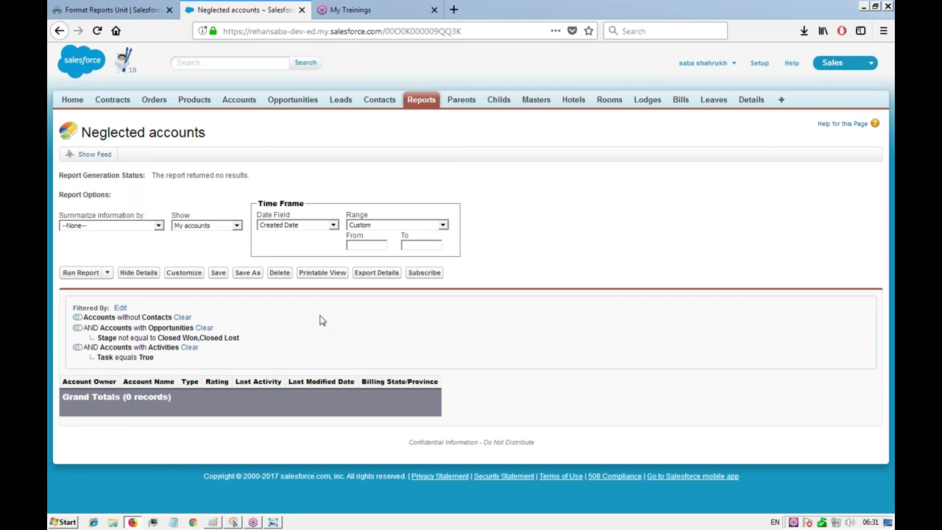
# - Create a new report using the Cases report type from Customer Support Reports
pyautogui.click(422, 103)
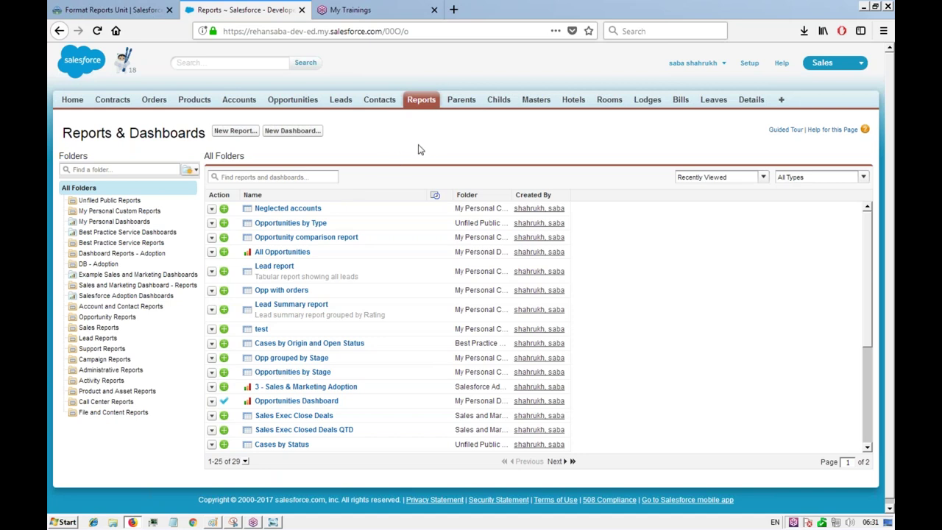
pyautogui.click(236, 133)
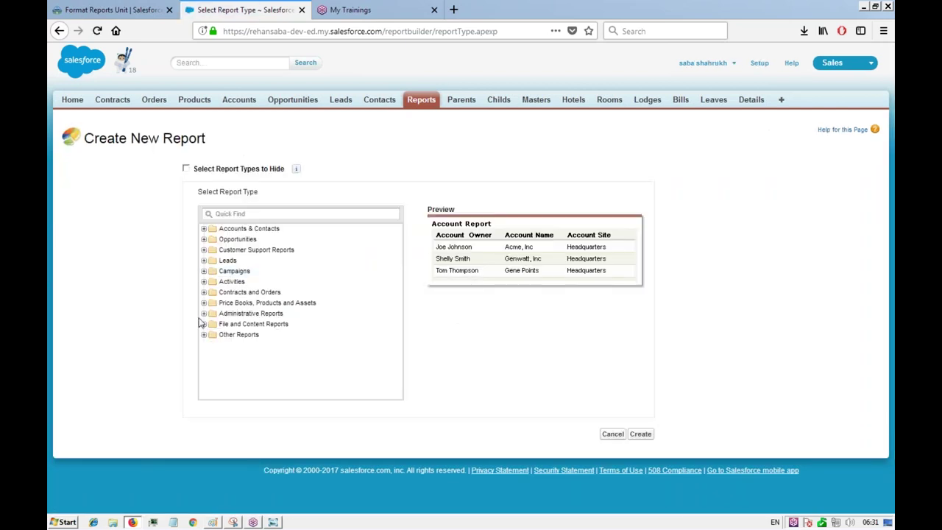
pyautogui.click(204, 249)
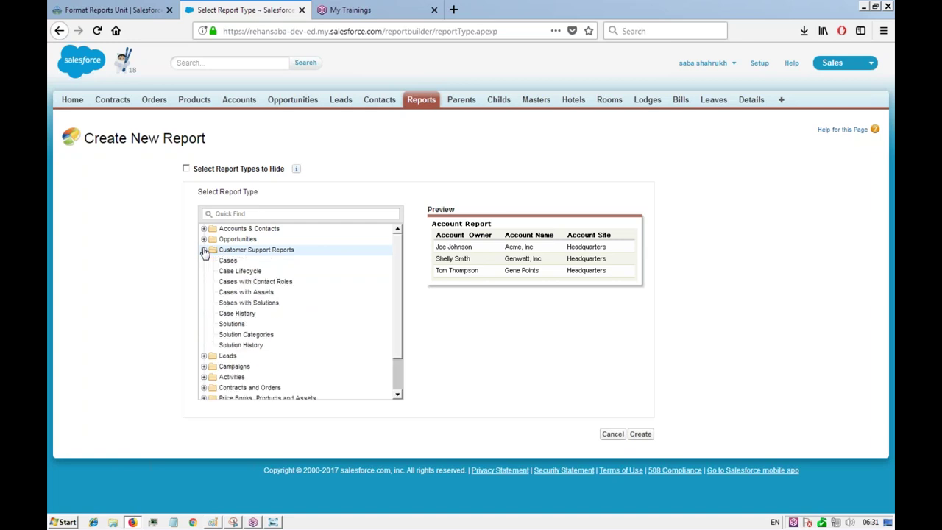
pyautogui.click(228, 262)
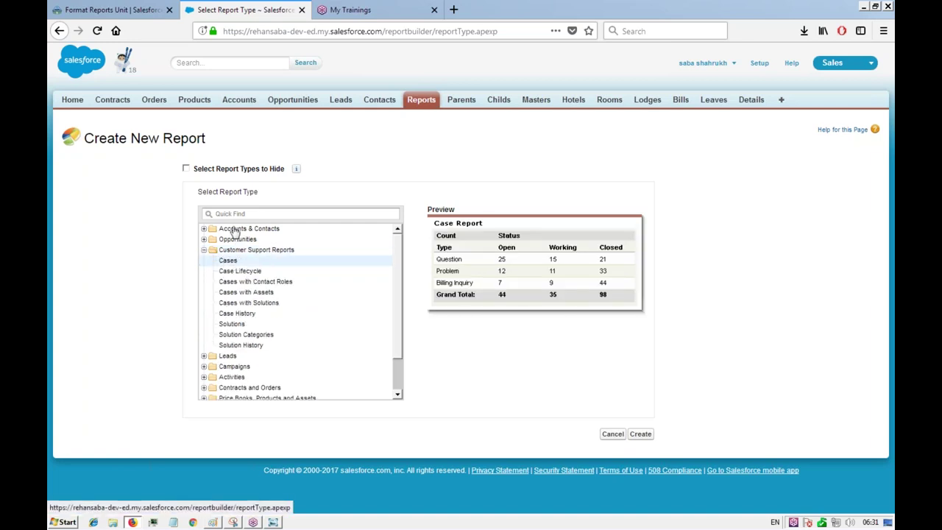
pyautogui.click(257, 213)
pyautogui.write('case')
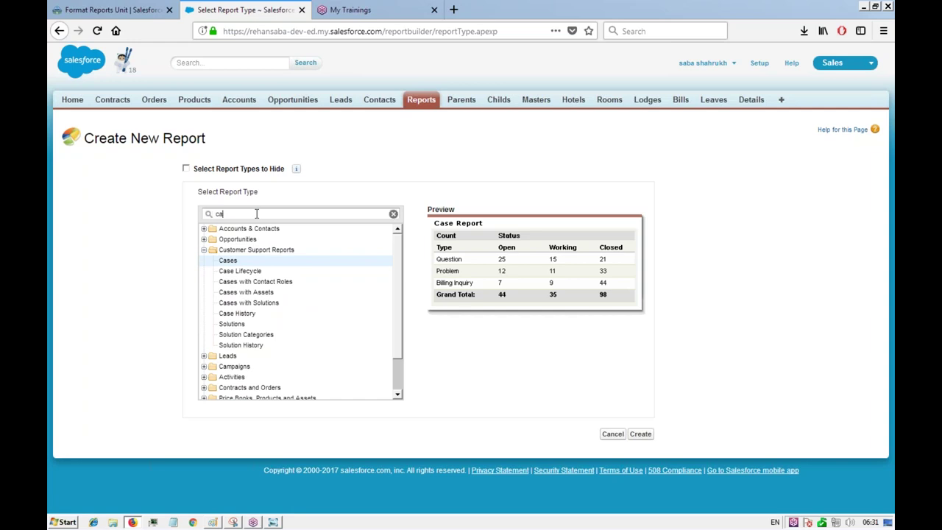
pyautogui.click(640, 435)
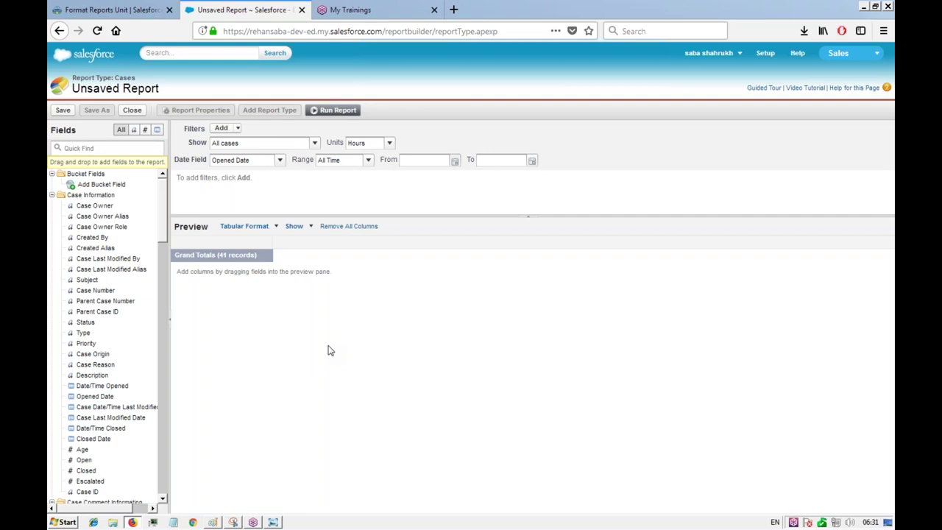
pyautogui.click(280, 159)
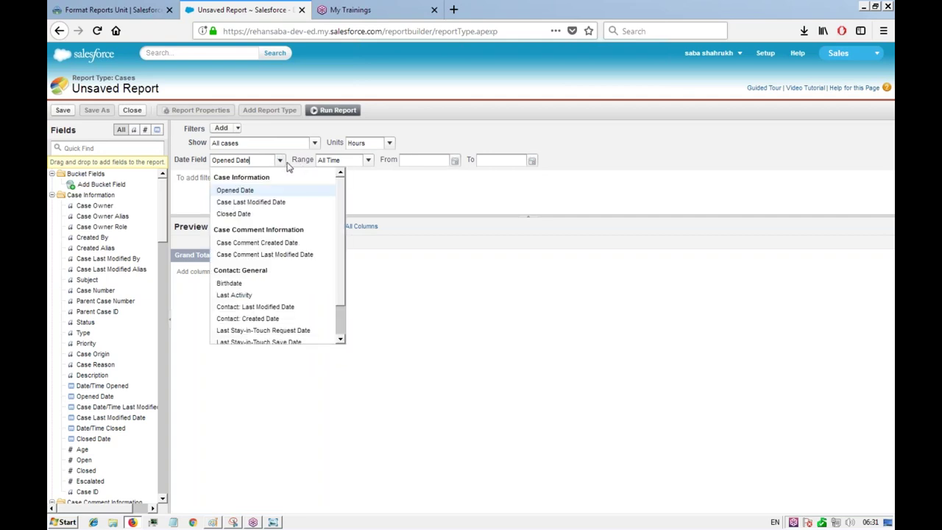
pyautogui.click(287, 164)
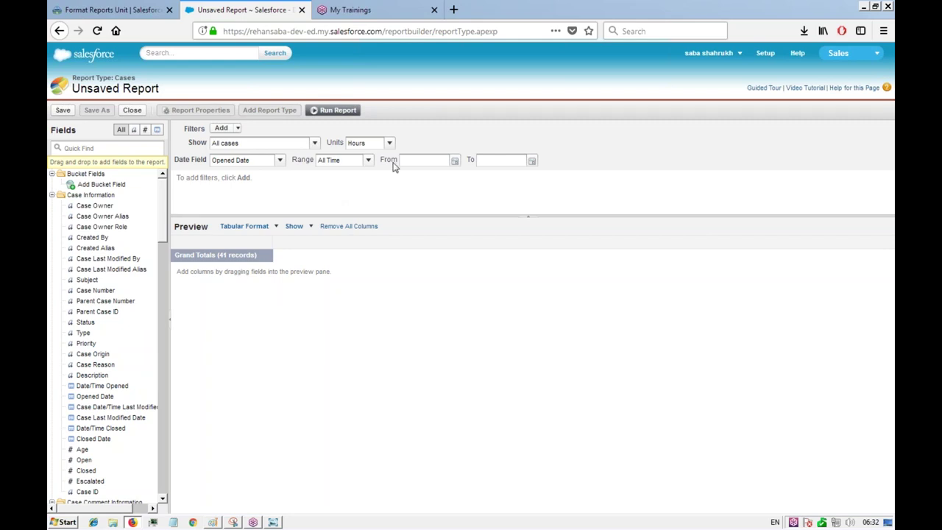
# - Filter the cases by Closed Date within the Current FY range
pyautogui.click(368, 161)
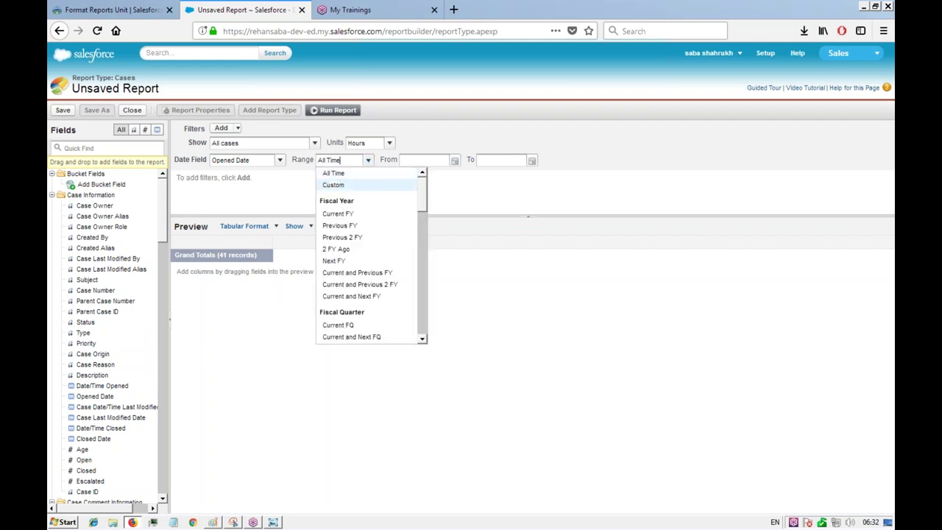
pyautogui.click(338, 214)
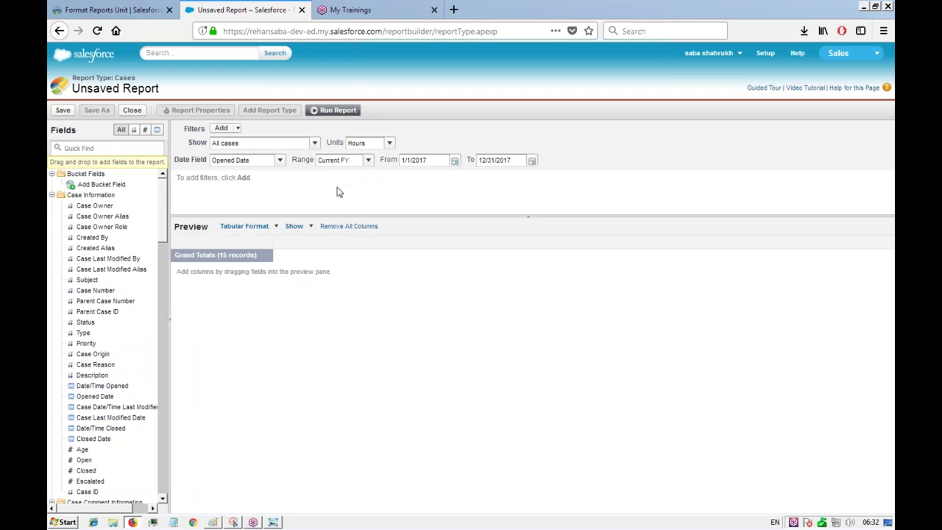
pyautogui.click(280, 159)
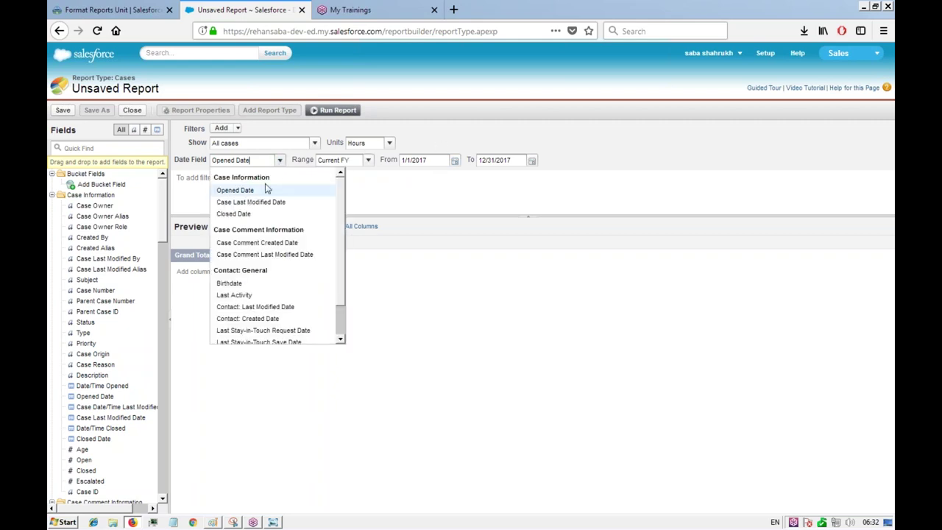
pyautogui.click(253, 214)
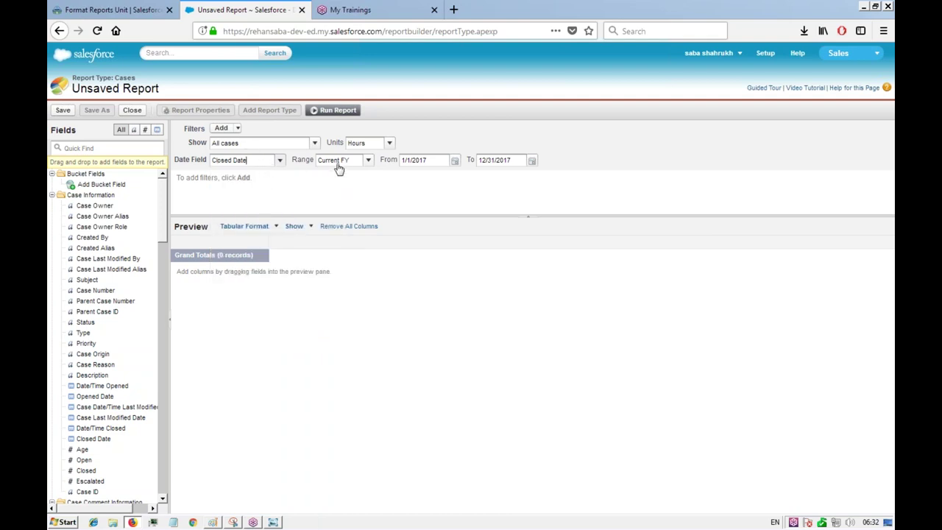
# - Change the date range to Previous FY and run the cases report
pyautogui.click(368, 160)
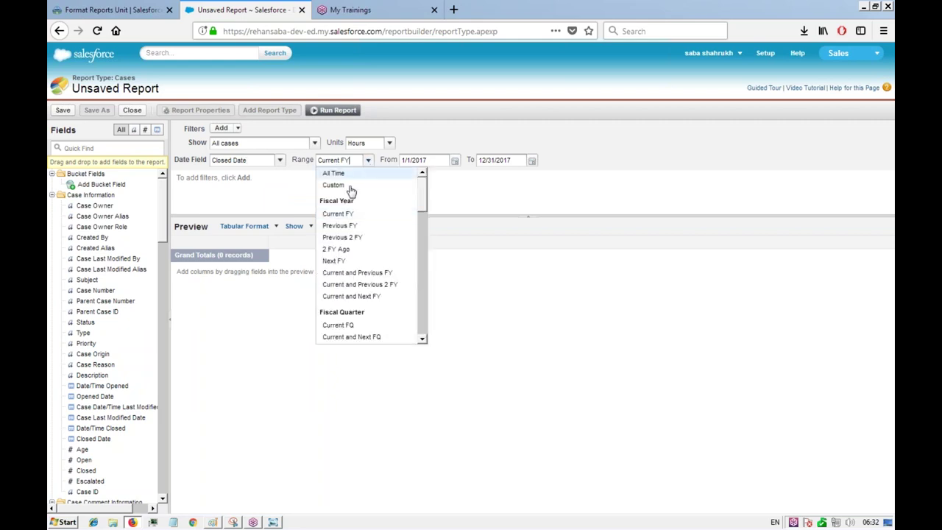
pyautogui.click(344, 225)
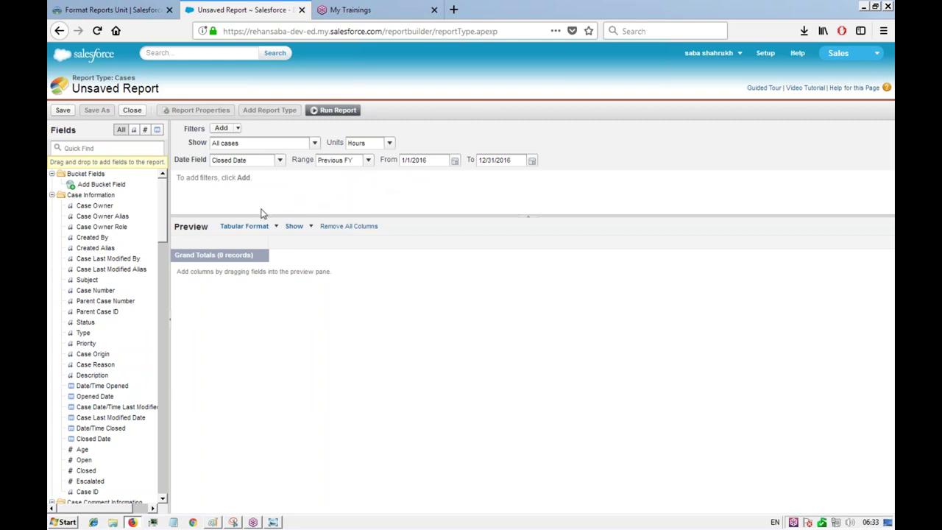
pyautogui.click(333, 112)
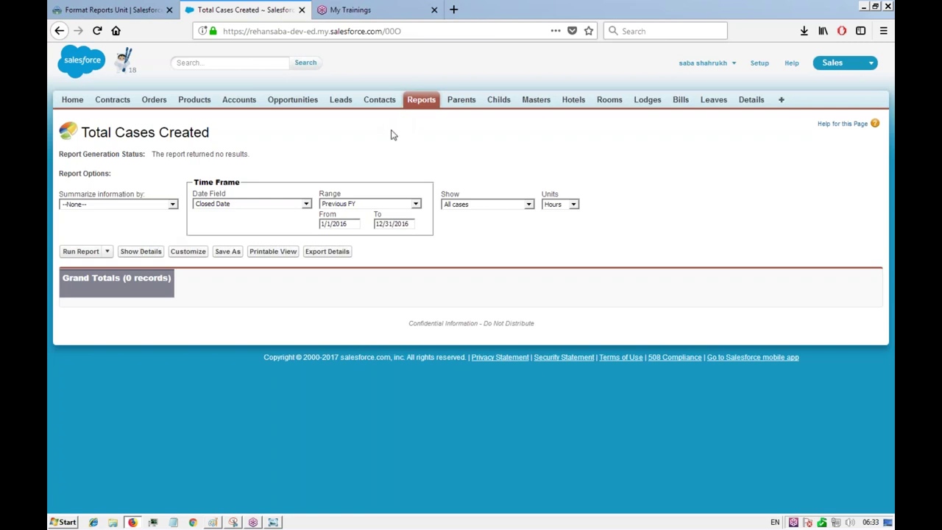
# - Customize the report to use Opened Date as the date field and run it again
pyautogui.click(184, 255)
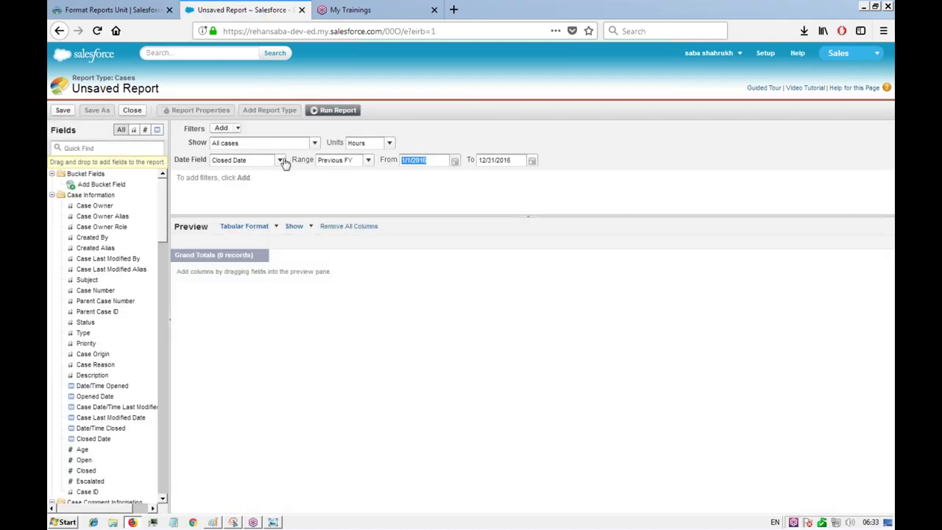
pyautogui.click(280, 160)
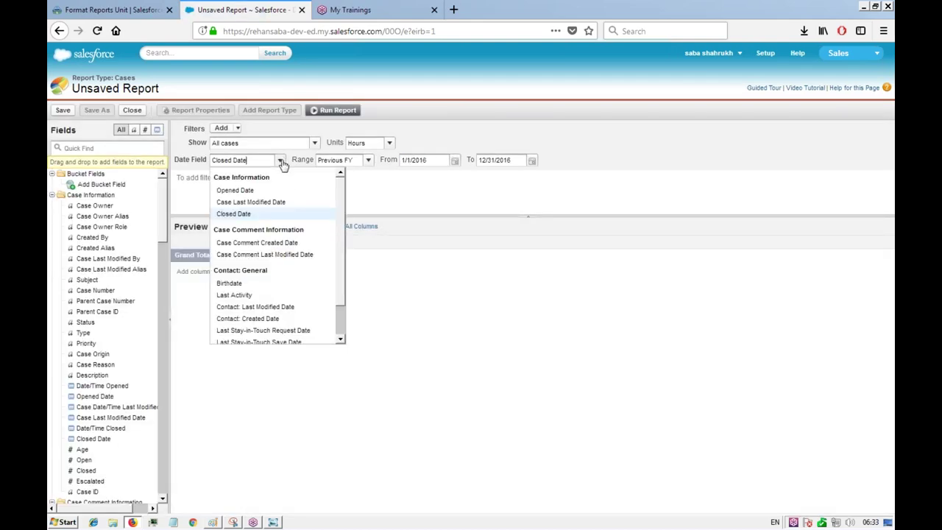
pyautogui.click(229, 186)
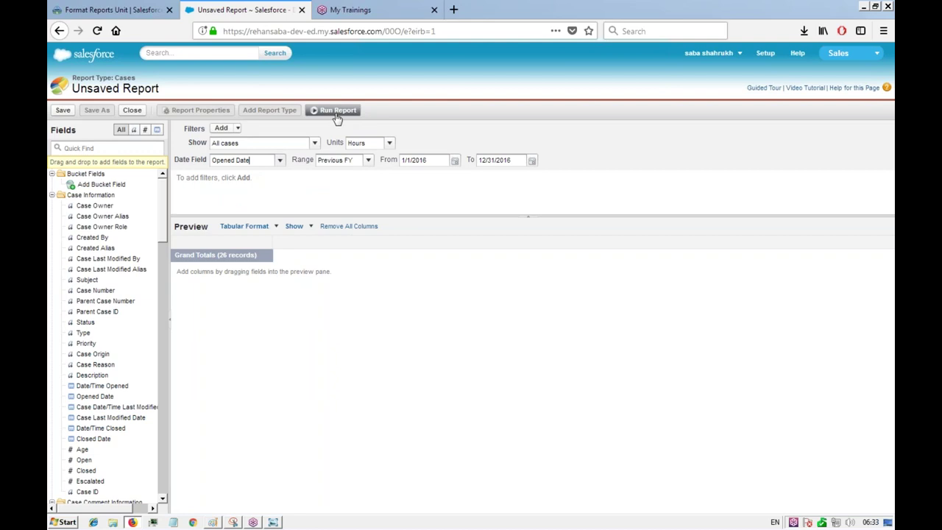
pyautogui.click(337, 110)
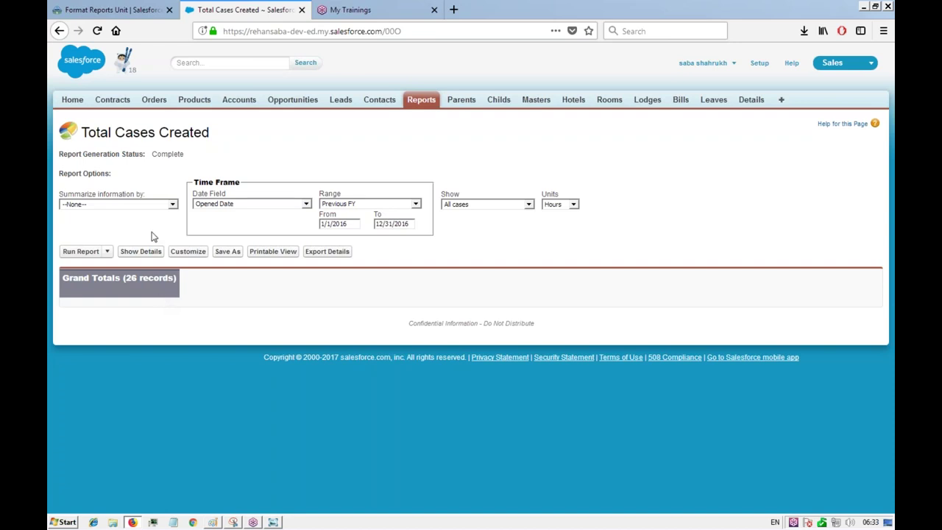
# - Customize the cases report again and change its format from Tabular to Summary
pyautogui.click(188, 251)
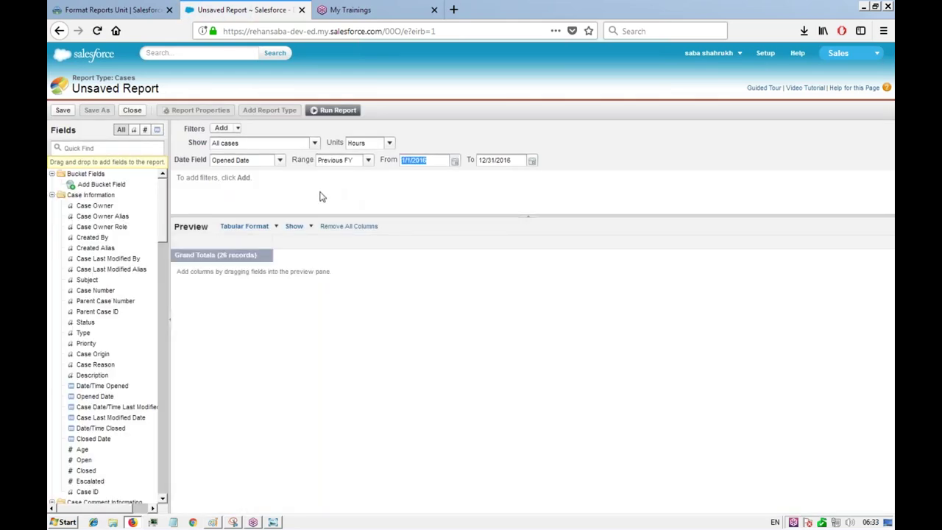
pyautogui.click(346, 187)
pyautogui.click(276, 228)
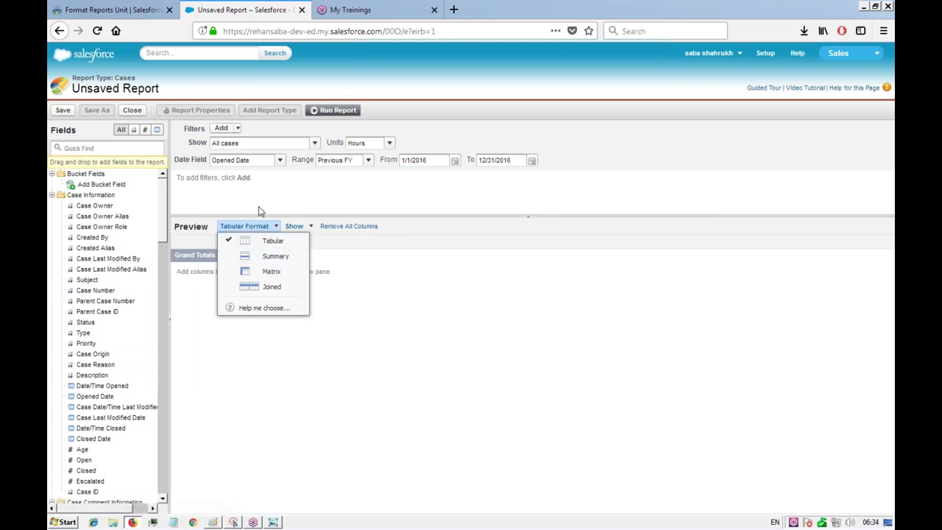
pyautogui.click(272, 259)
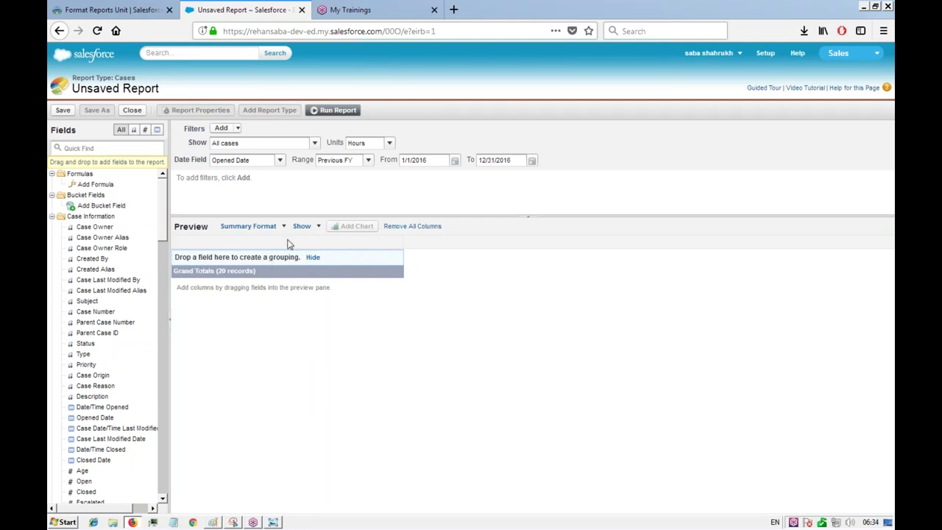
# - Hide the grouping drop zones, try adding the Priority field to the preview, and show the drop zones again
pyautogui.click(319, 228)
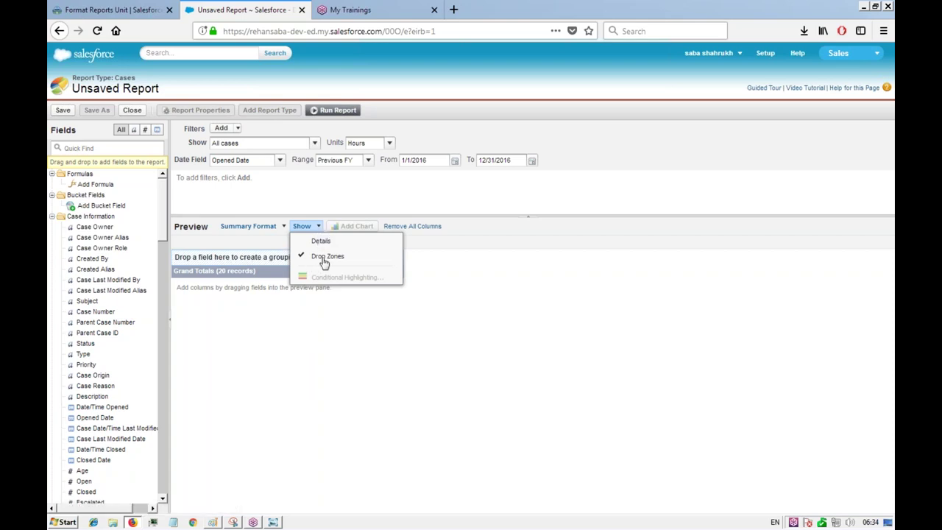
pyautogui.click(317, 257)
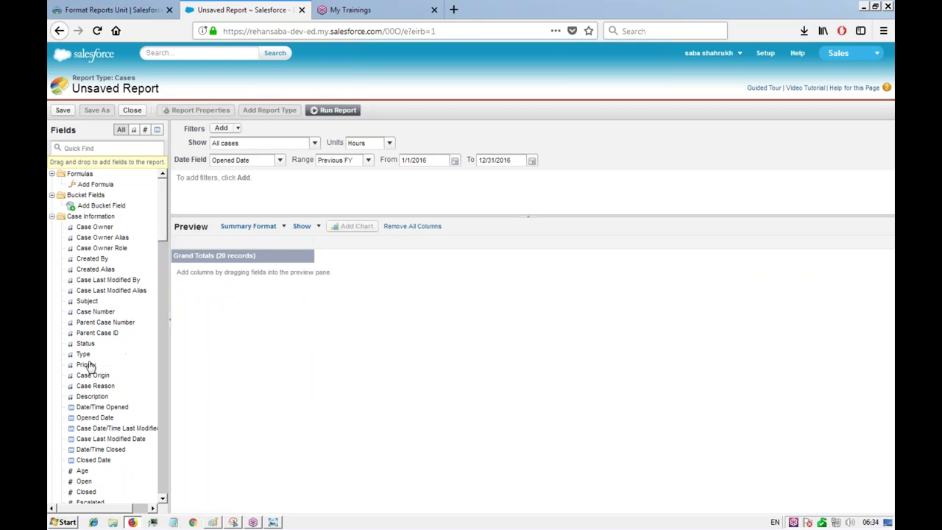
pyautogui.moveTo(87, 364)
pyautogui.mouseDown()
pyautogui.moveTo(147, 357)
pyautogui.moveTo(230, 247)
pyautogui.moveTo(316, 248)
pyautogui.moveTo(103, 362)
pyautogui.mouseUp()
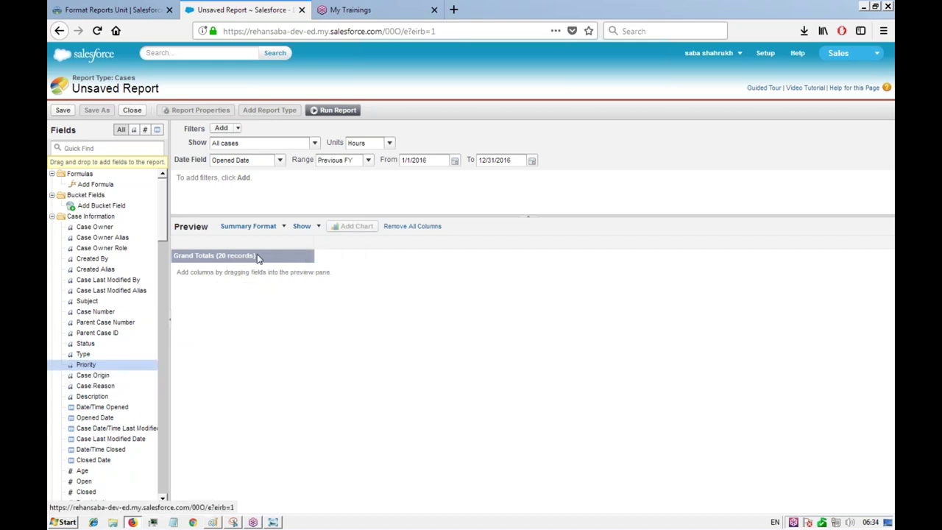
pyautogui.click(314, 226)
pyautogui.click(327, 258)
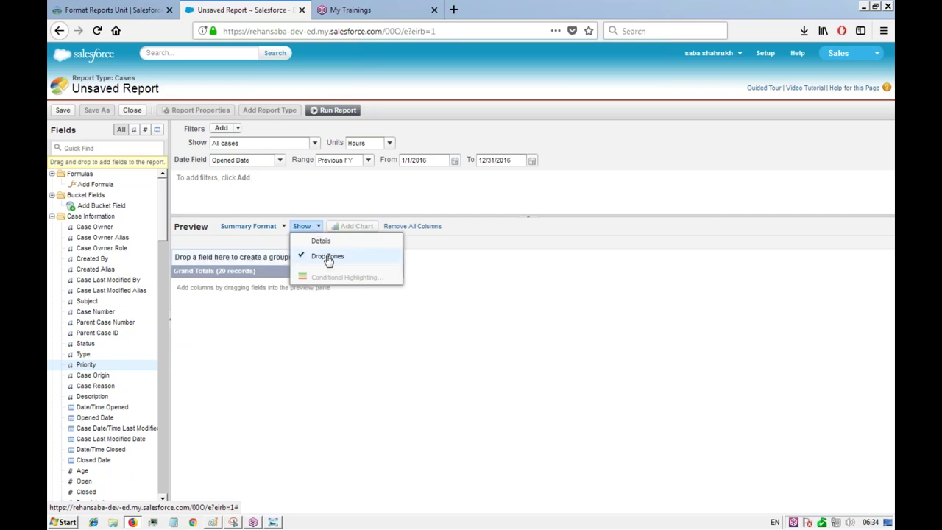
# - Group the summary report by the Priority field and look at the group's options
pyautogui.moveTo(102, 364); pyautogui.dragTo(254, 260)
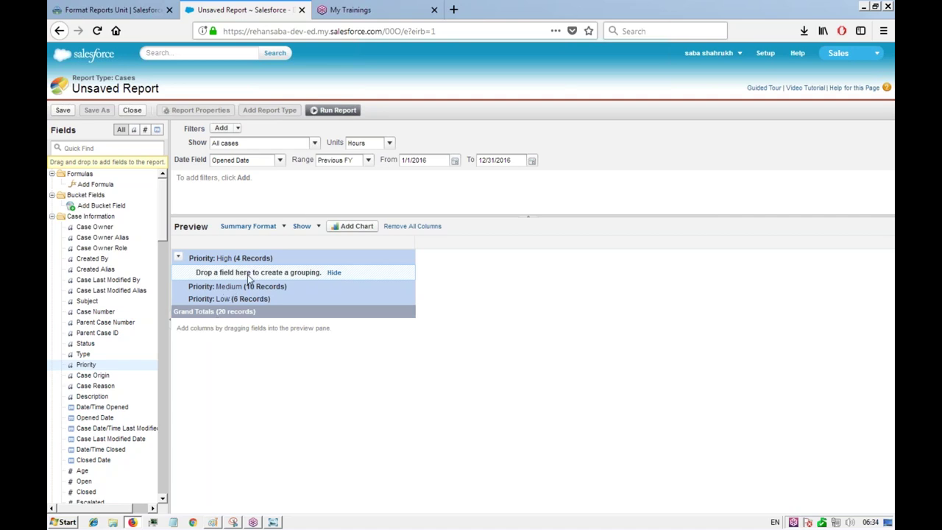
pyautogui.click(179, 259)
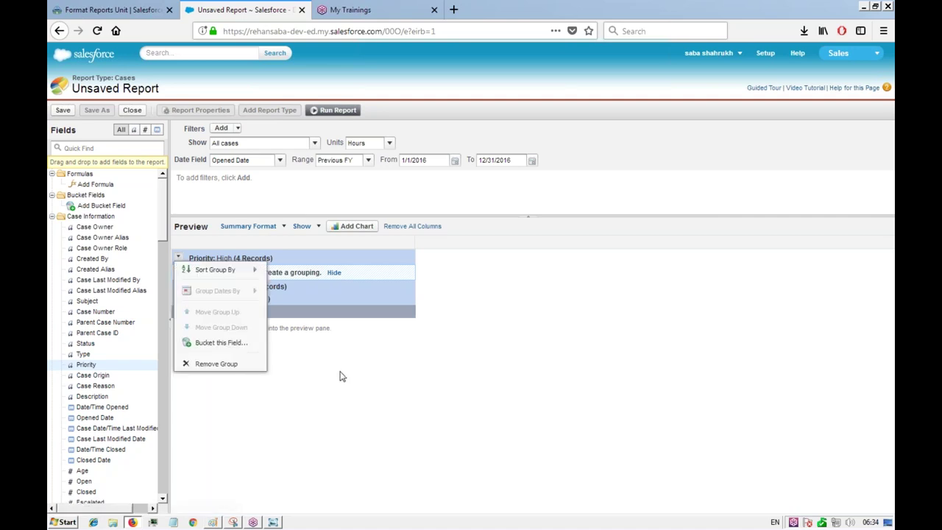
pyautogui.click(330, 350)
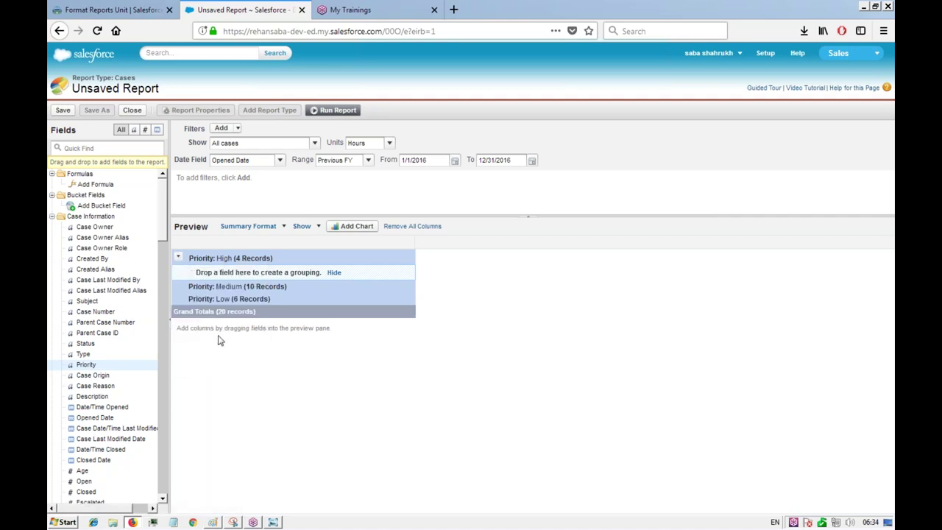
# - Show the record details in the report preview and hide the grouping drop zones
pyautogui.click(321, 230)
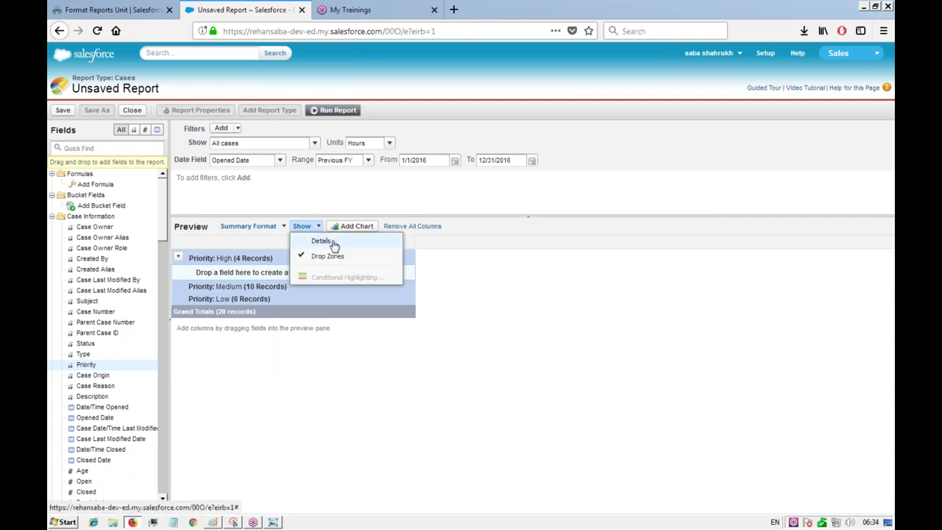
pyautogui.click(322, 241)
pyautogui.scroll(-1, 284, 299)
pyautogui.scroll(1, 284, 299)
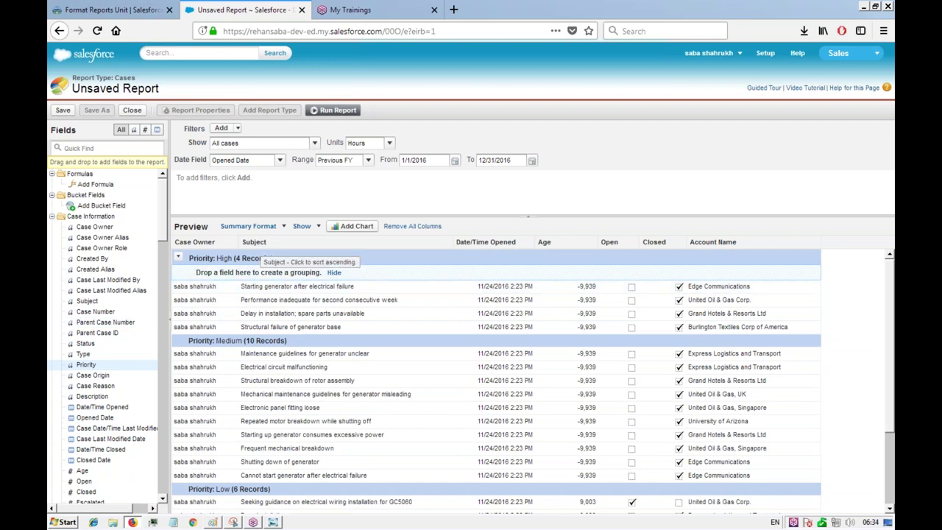
pyautogui.click(319, 230)
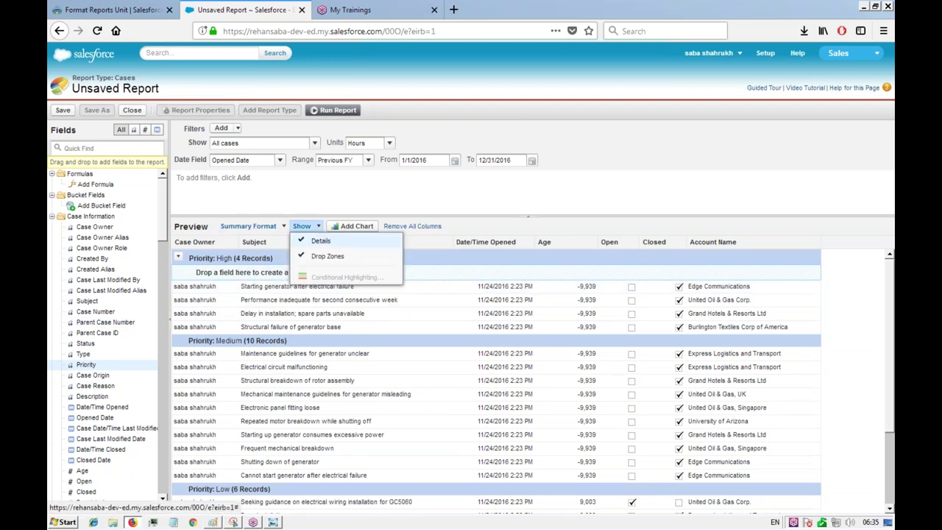
pyautogui.click(327, 256)
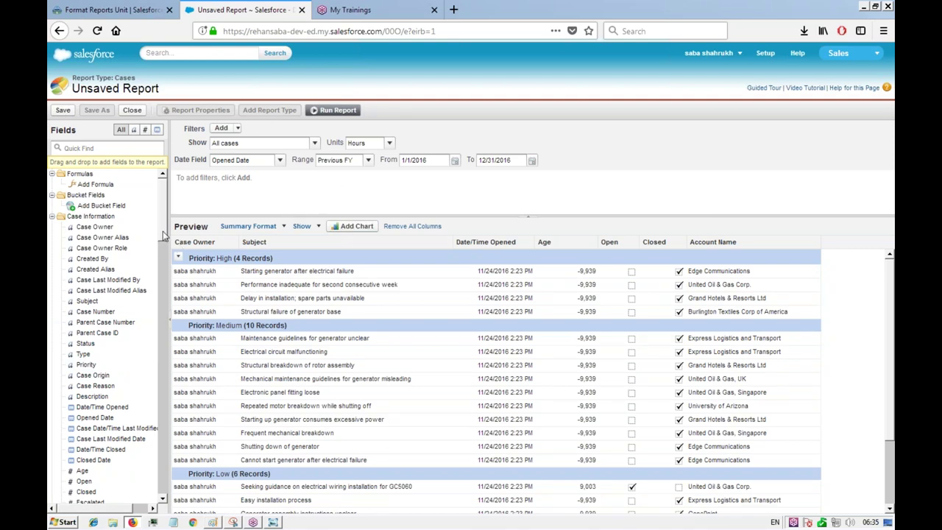
# - Add Status as a second-level grouping beneath Priority and review the grouped cases
pyautogui.moveTo(165, 227)
pyautogui.mouseDown()
pyautogui.moveTo(155, 346)
pyautogui.moveTo(167, 387)
pyautogui.moveTo(162, 488)
pyautogui.moveTo(155, 227)
pyautogui.mouseUp()
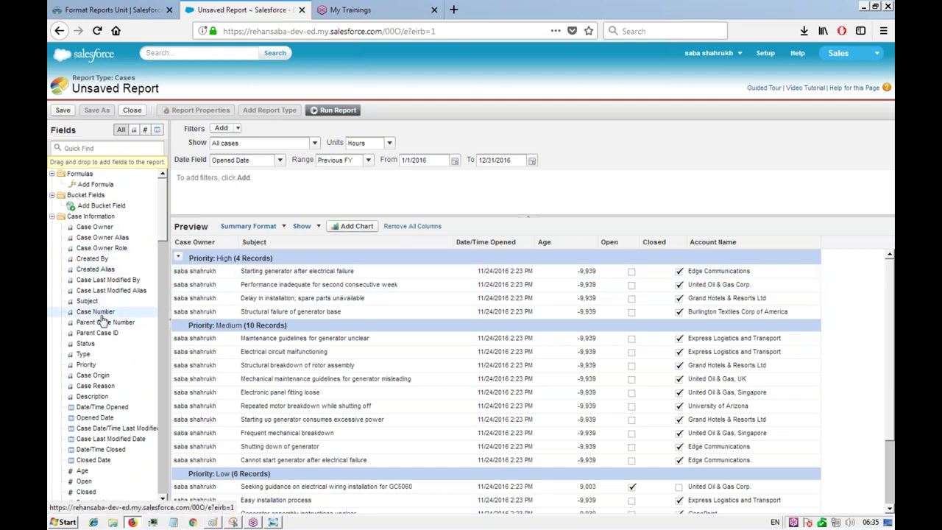
pyautogui.moveTo(100, 346); pyautogui.dragTo(245, 256)
pyautogui.moveTo(241, 262); pyautogui.dragTo(234, 285)
pyautogui.moveTo(85, 342); pyautogui.dragTo(209, 261)
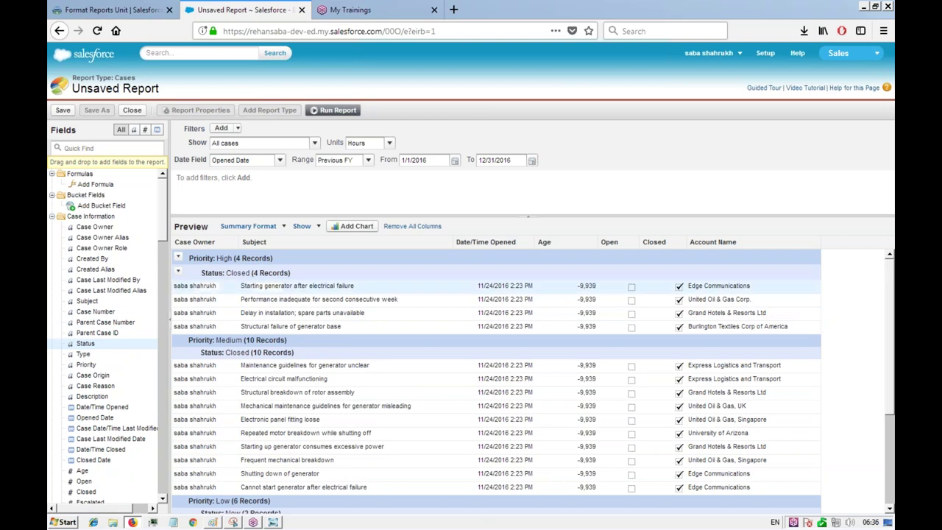
pyautogui.scroll(-1, 267, 287)
pyautogui.scroll(-3, 266, 311)
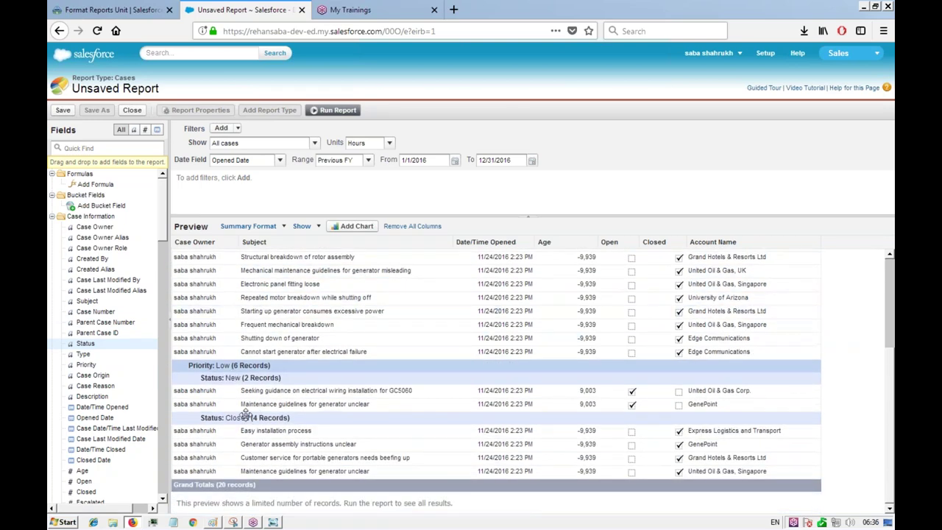
pyautogui.scroll(3, 254, 391)
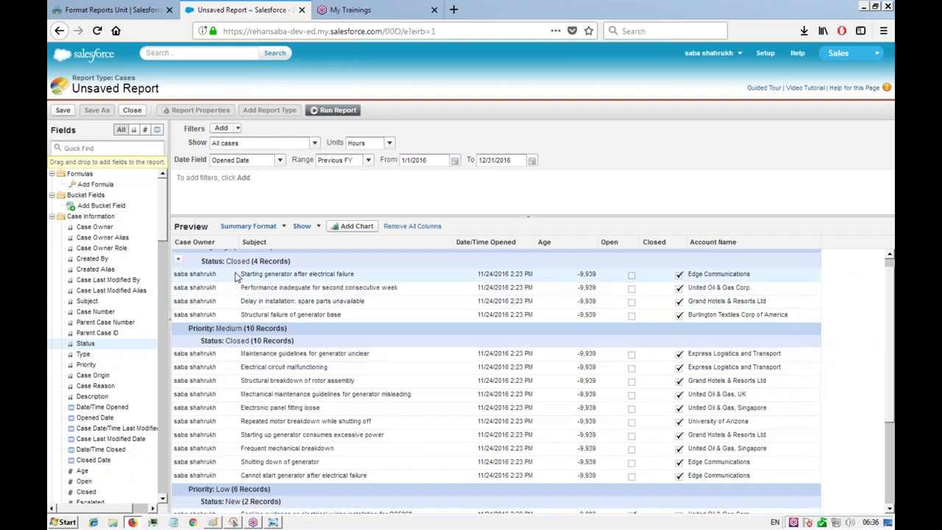
# - Turn the grouping drop zones back on in the report preview
pyautogui.click(319, 229)
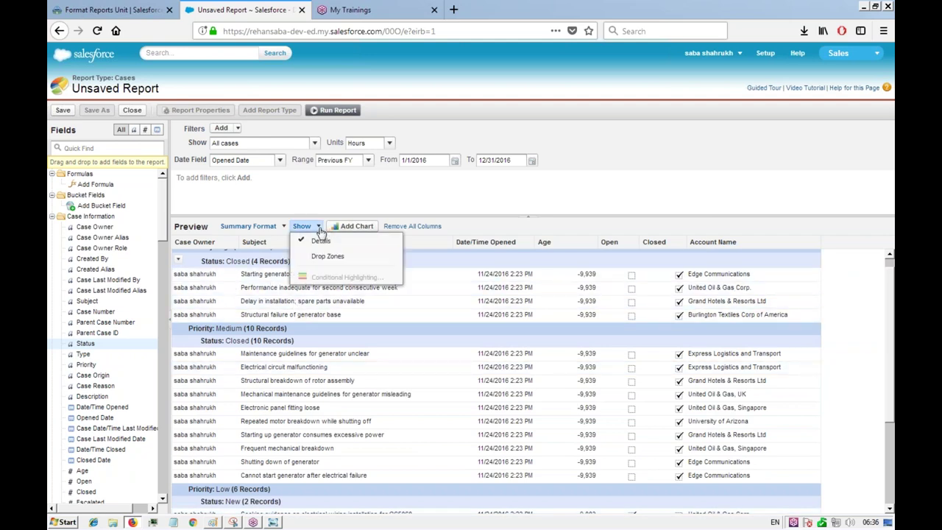
pyautogui.click(319, 258)
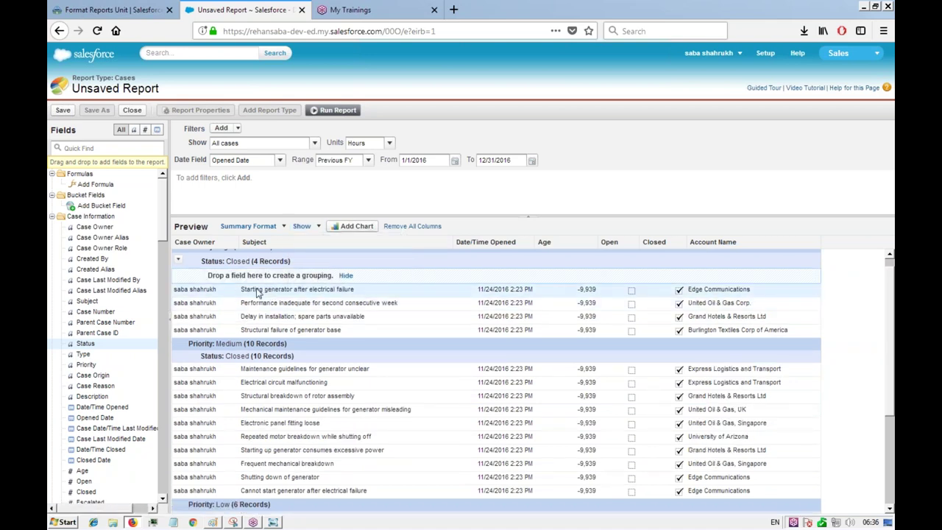
pyautogui.scroll(1, 261, 292)
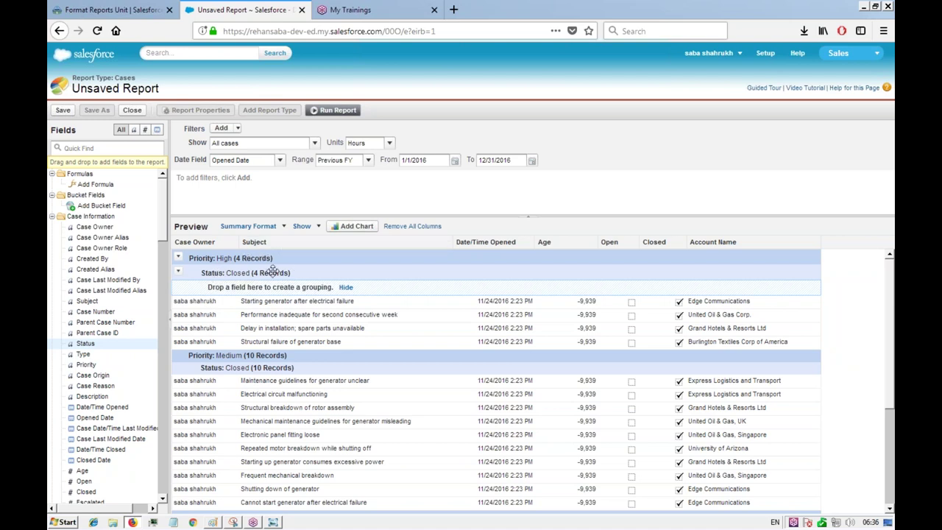
# - Change the report to Matrix format and review the case counts by Priority and Status
pyautogui.click(283, 227)
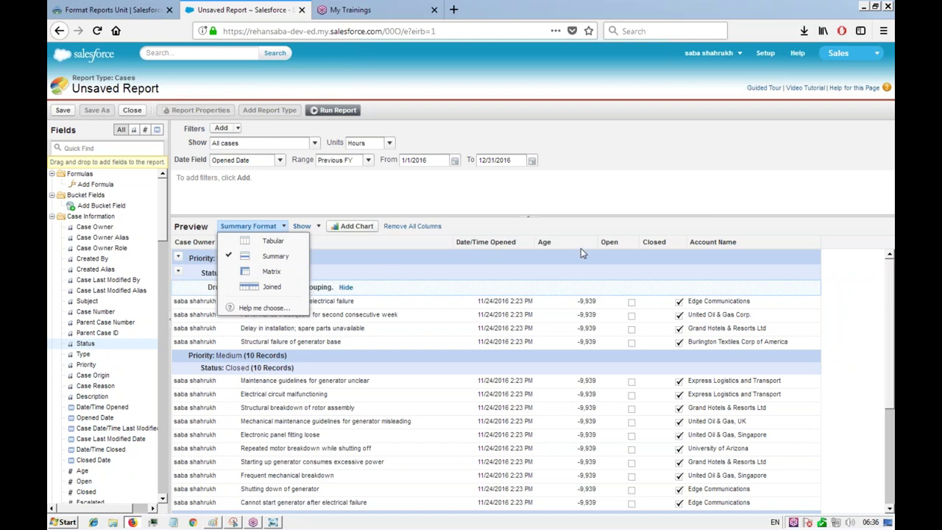
pyautogui.click(675, 199)
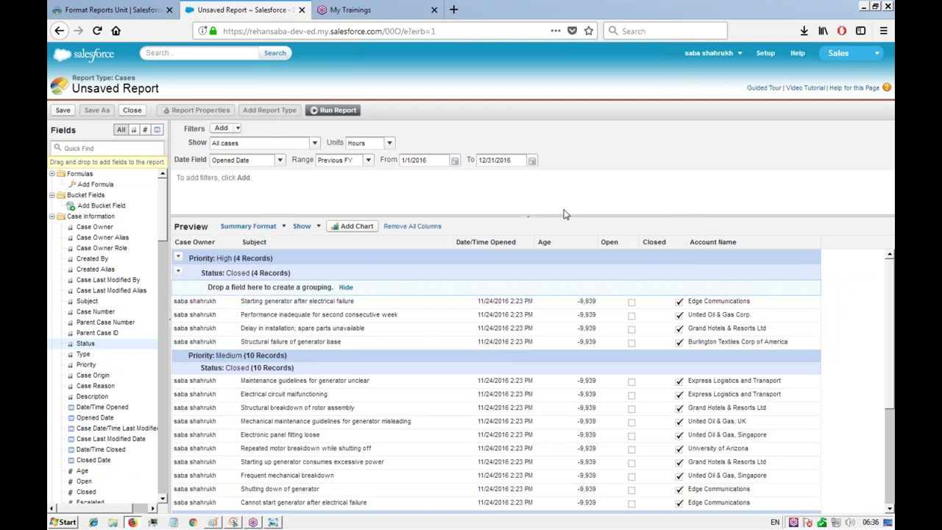
pyautogui.click(278, 227)
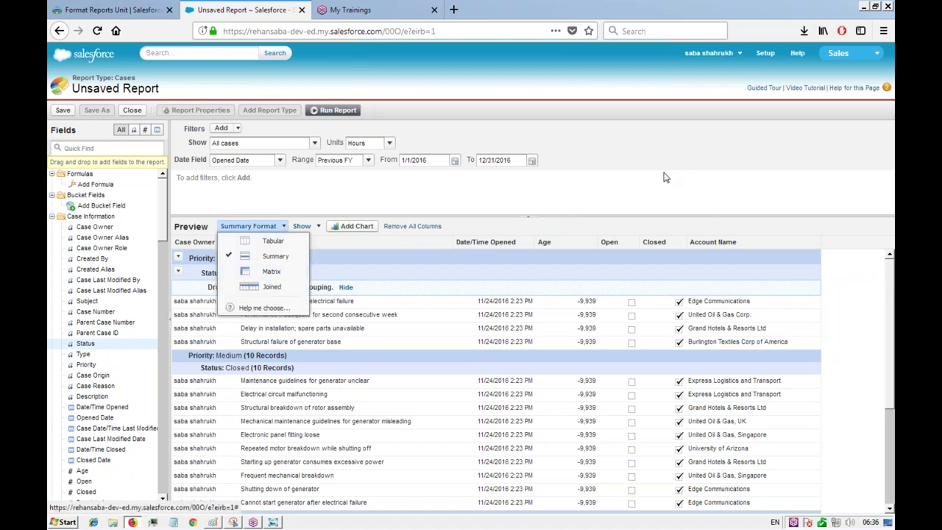
pyautogui.click(258, 272)
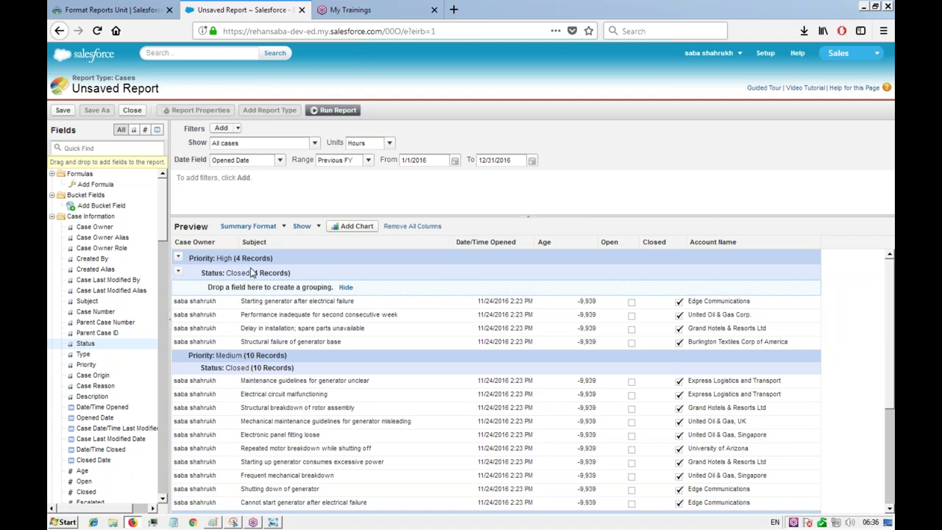
pyautogui.click(284, 228)
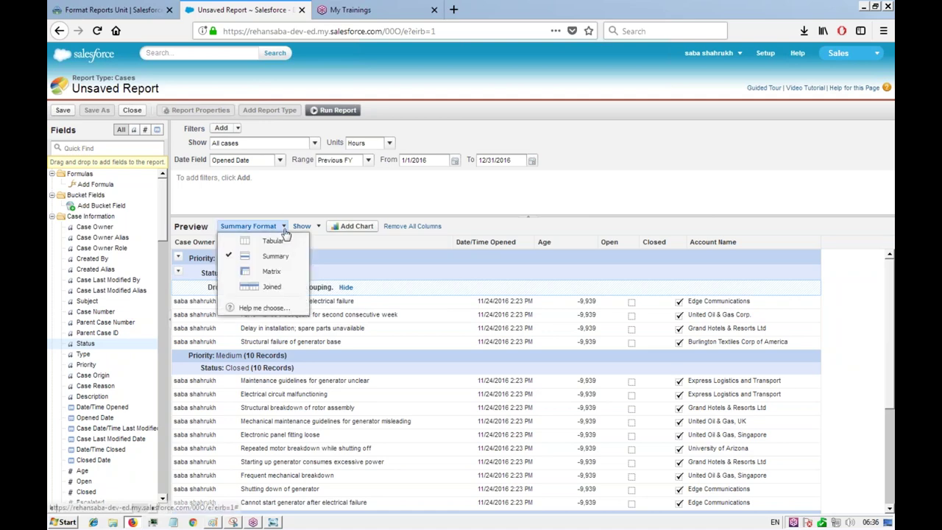
pyautogui.click(270, 273)
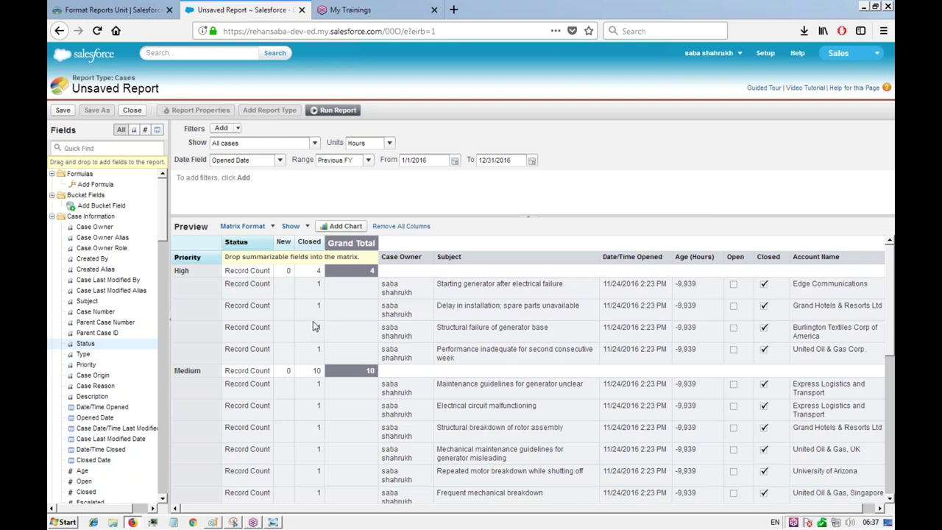
pyautogui.scroll(-1, 297, 357)
pyautogui.scroll(-5, 297, 356)
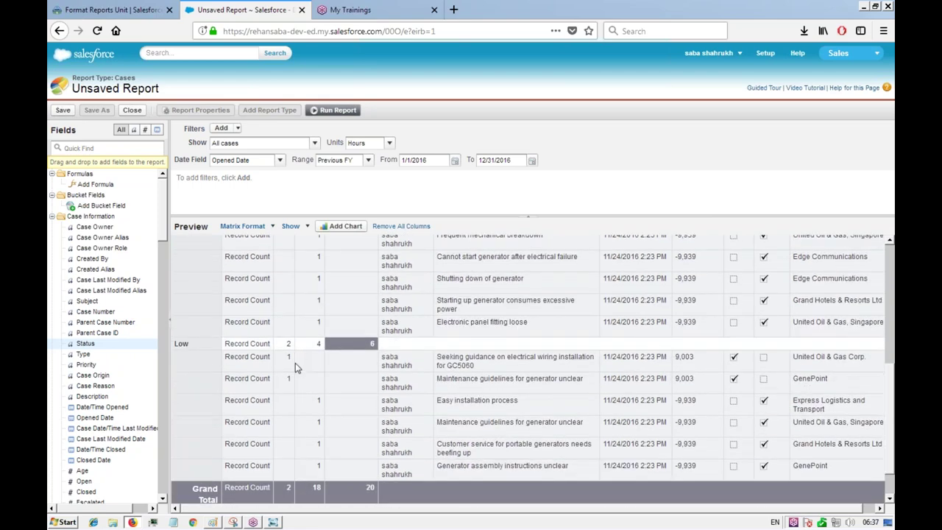
pyautogui.scroll(6, 295, 363)
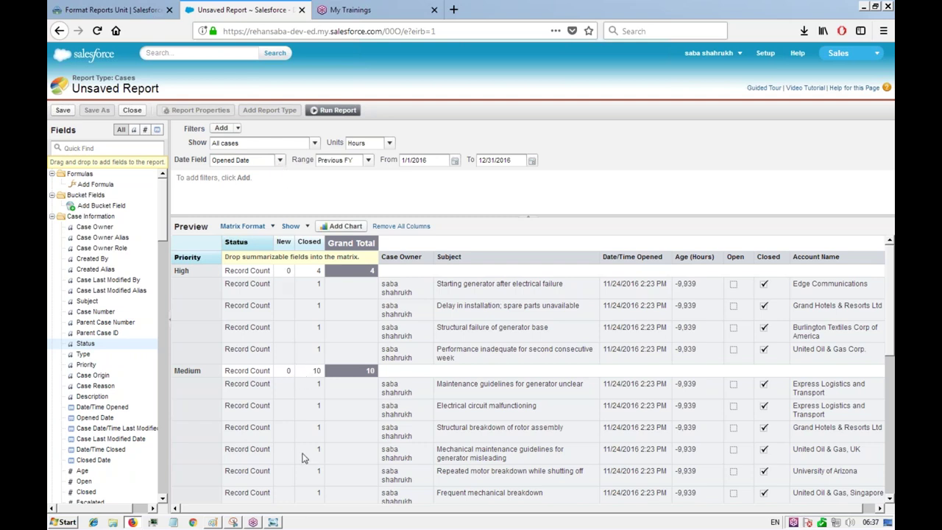
# - Switch to Paint and examine the table comparing Tabular, Summary, Matrix and Joined reports, then return to the report builder
pyautogui.click(213, 522)
pyautogui.moveTo(220, 285); pyautogui.dragTo(221, 121)
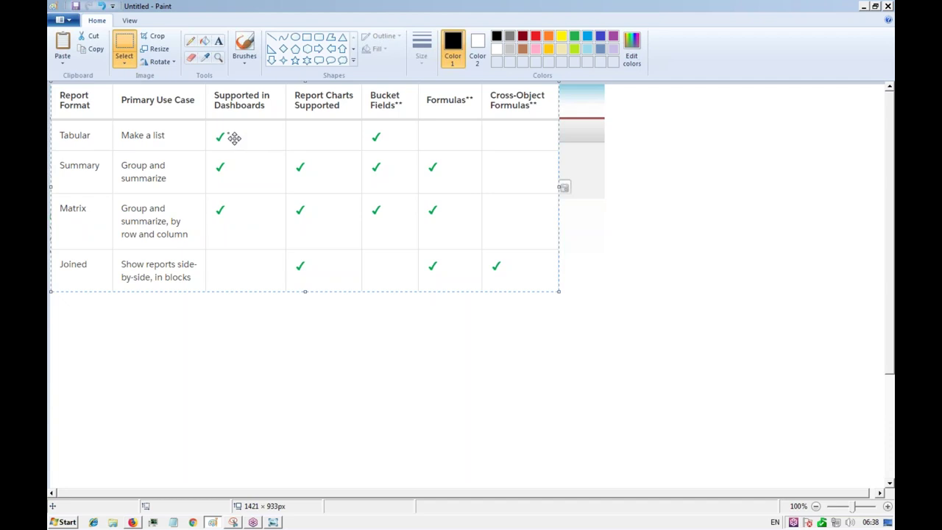
pyautogui.moveTo(234, 138); pyautogui.dragTo(232, 137)
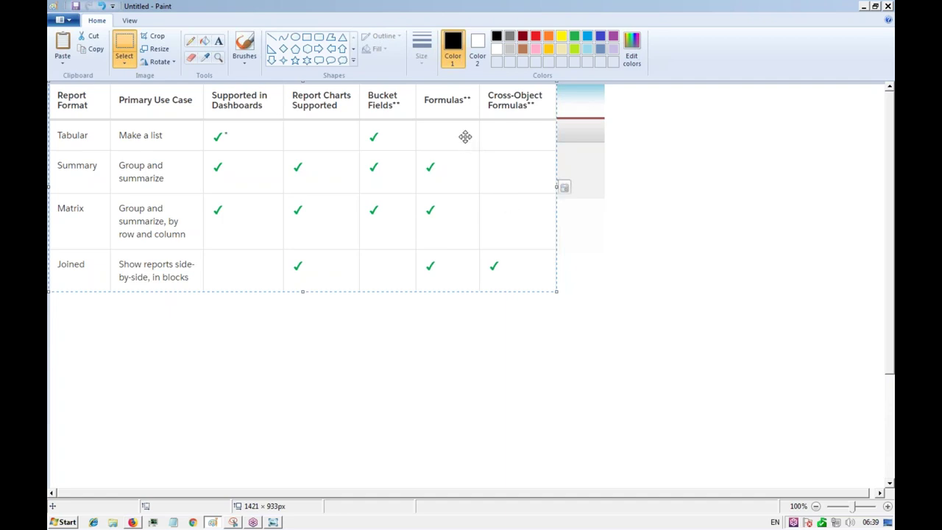
pyautogui.click(863, 6)
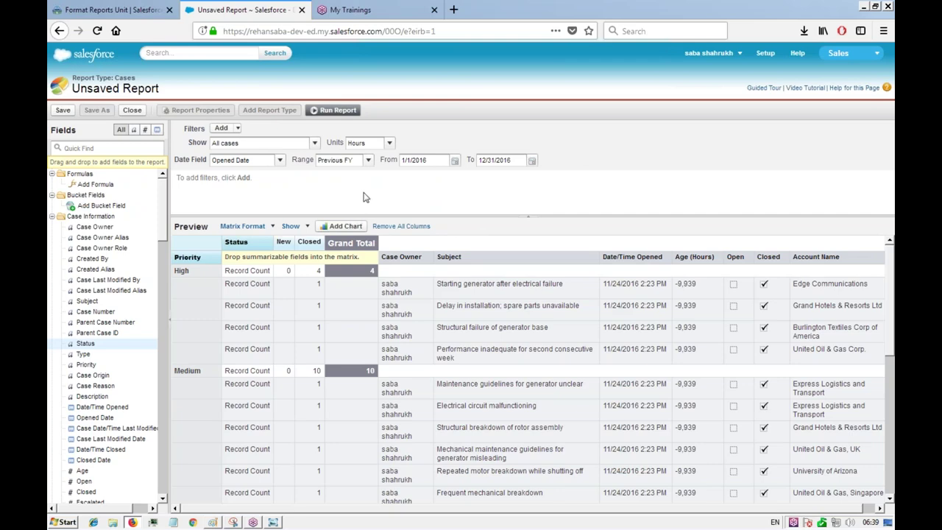
# - Save the report as "Priority open cases" with unique name Priority_open_cases in My Personal Custom Reports, and run it
pyautogui.click(122, 13)
pyautogui.click(230, 12)
pyautogui.click(63, 111)
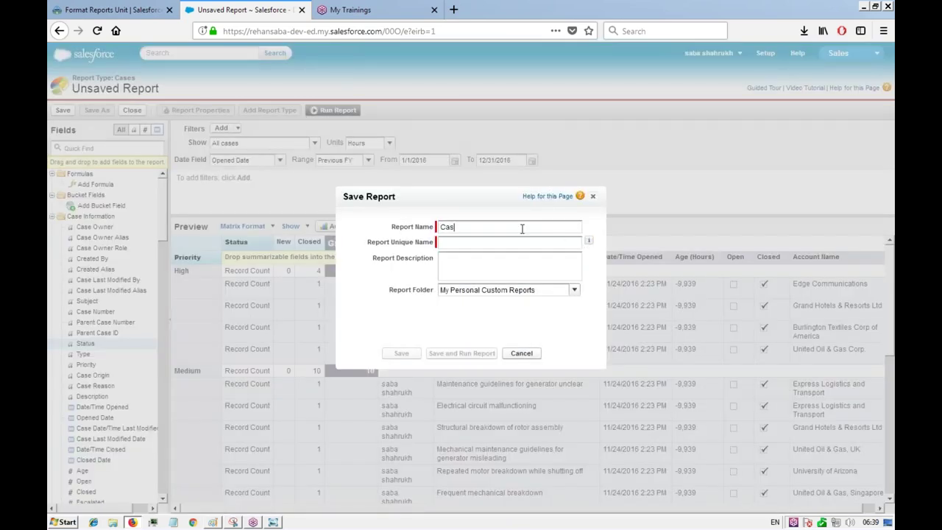
pyautogui.hotkey('ctrl', 'a')
pyautogui.write('Pri')
pyautogui.write('ority iop')
pyautogui.write('open')
pyautogui.click(506, 244)
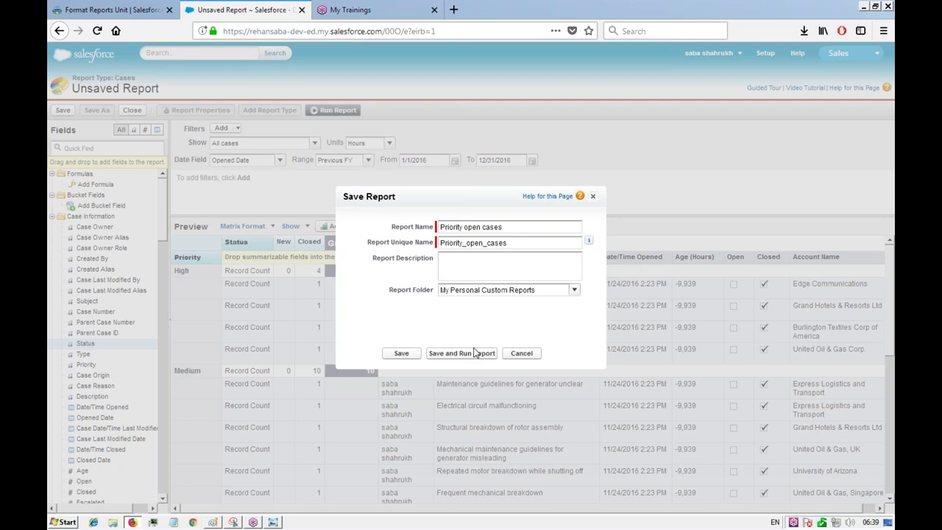
pyautogui.click(462, 354)
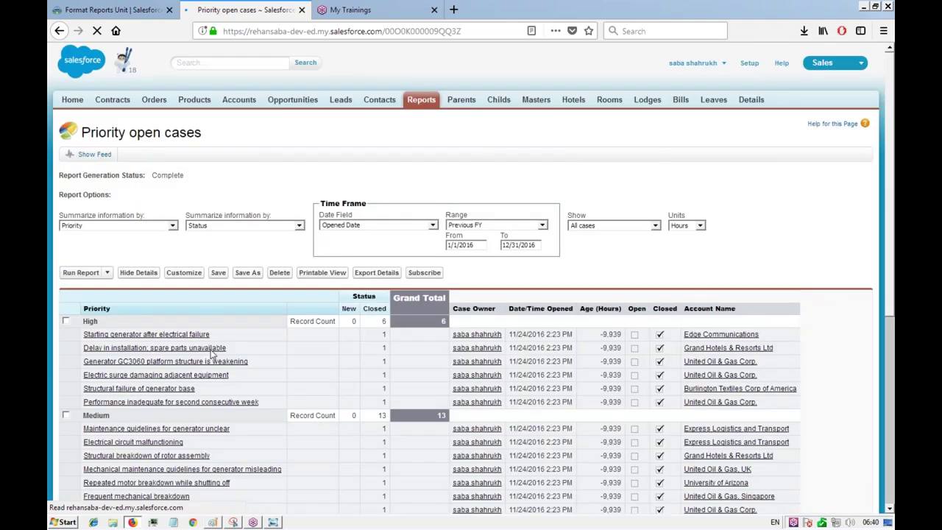
# - Examine the report's High, Medium and Low priority groups, their counts by status, and the grand totals
pyautogui.scroll(-3, 208, 335)
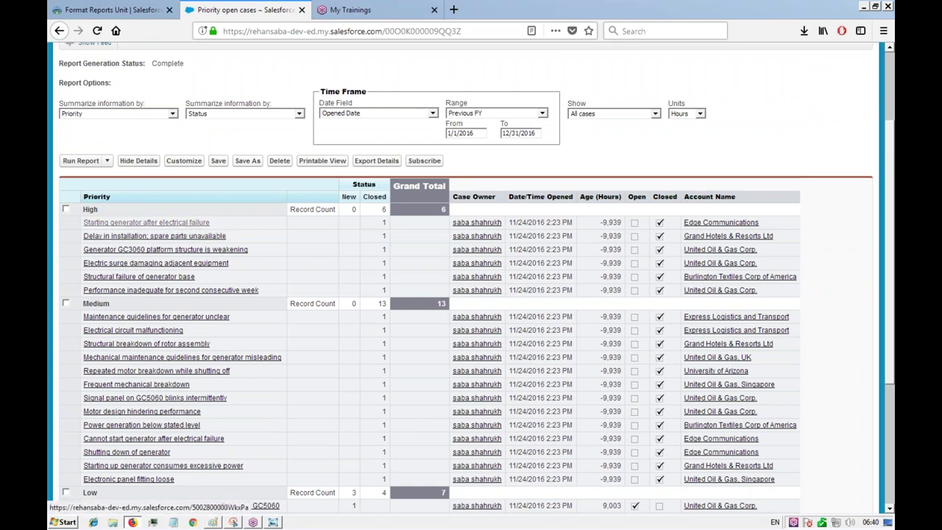
pyautogui.click(108, 162)
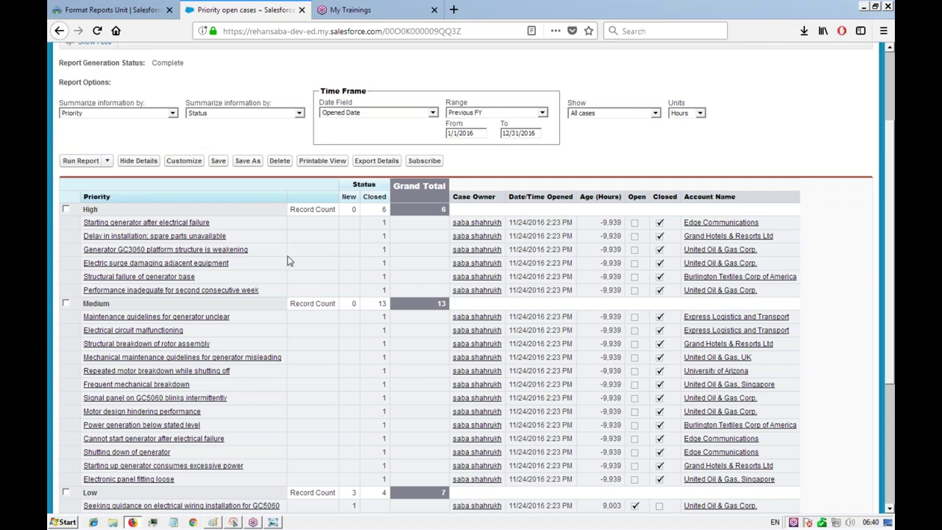
pyautogui.scroll(-1, 289, 258)
pyautogui.scroll(-3, 289, 257)
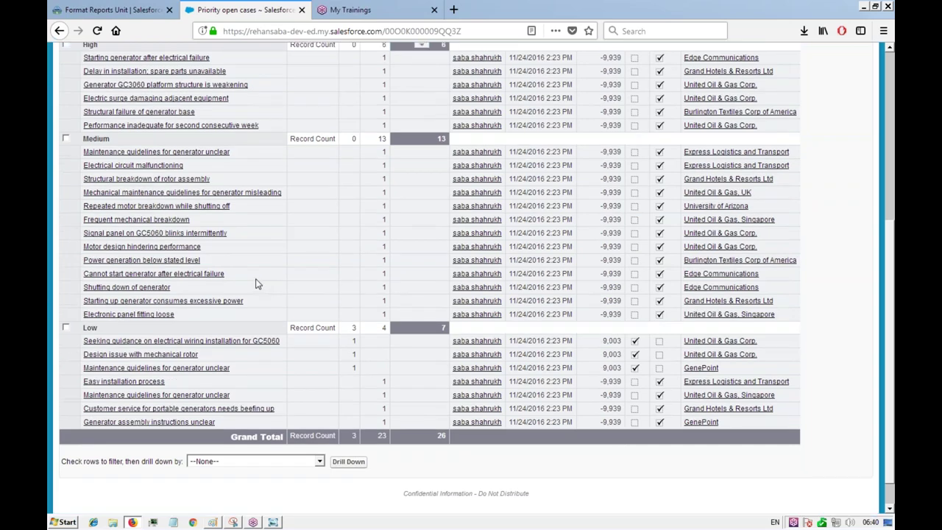
pyautogui.scroll(5, 257, 283)
pyautogui.scroll(1, 257, 282)
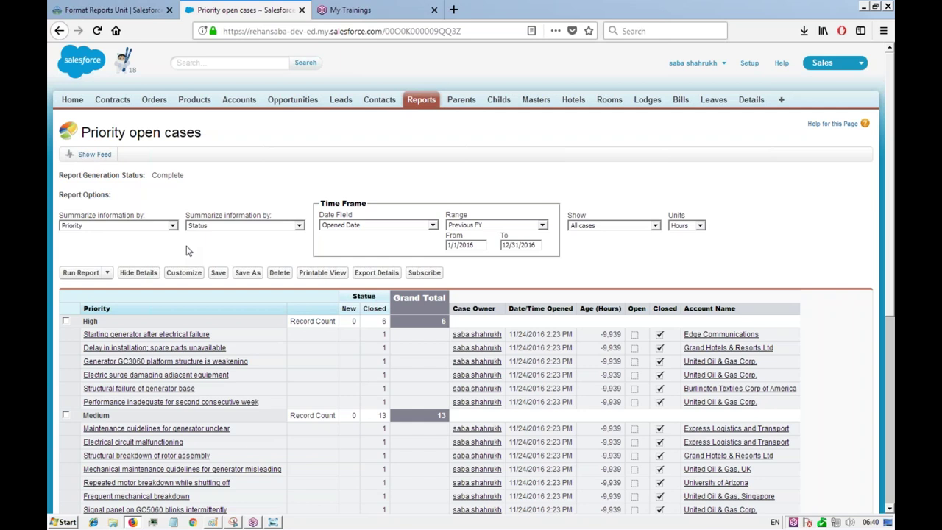
pyautogui.doubleClick(183, 177)
pyautogui.click(597, 263)
pyautogui.scroll(-5, 218, 251)
pyautogui.scroll(2, 219, 250)
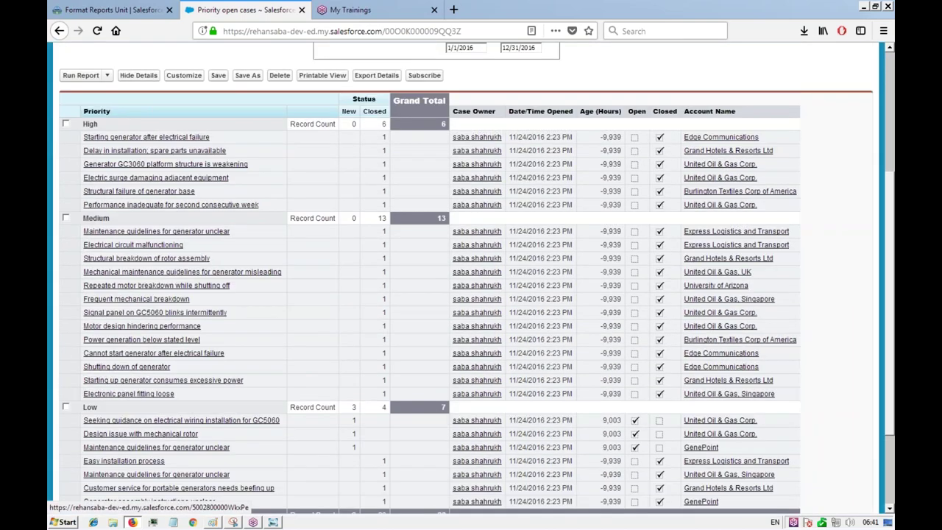
pyautogui.scroll(-2, 257, 263)
pyautogui.scroll(4, 138, 206)
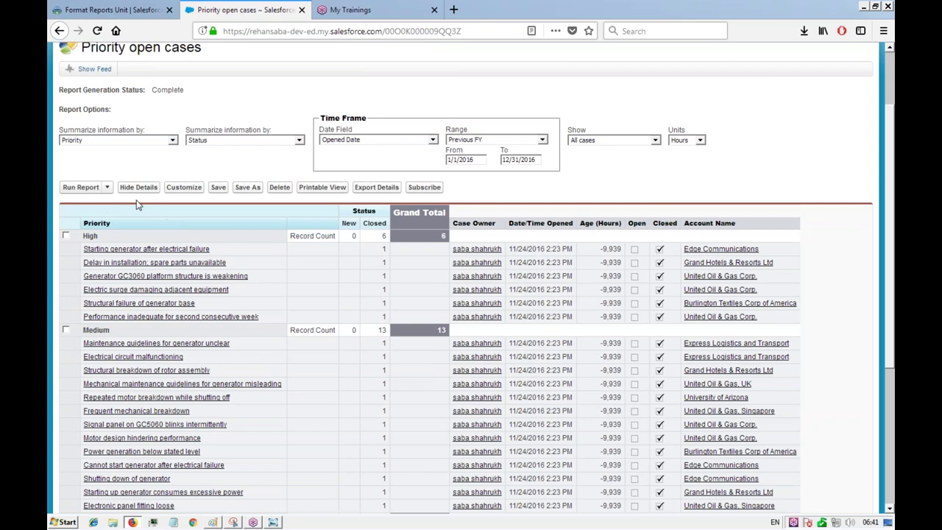
# - Hide the report's record details to view only the counts, then show the details again
pyautogui.click(142, 190)
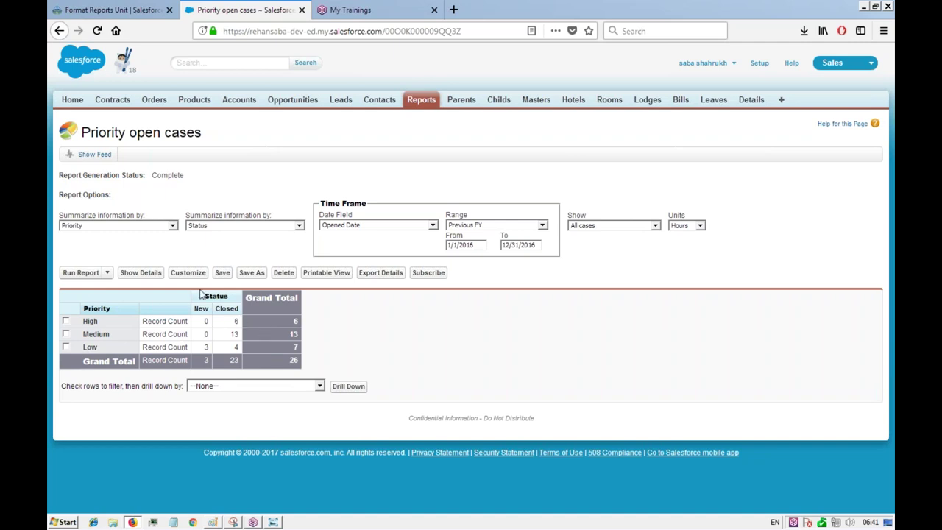
pyautogui.click(140, 273)
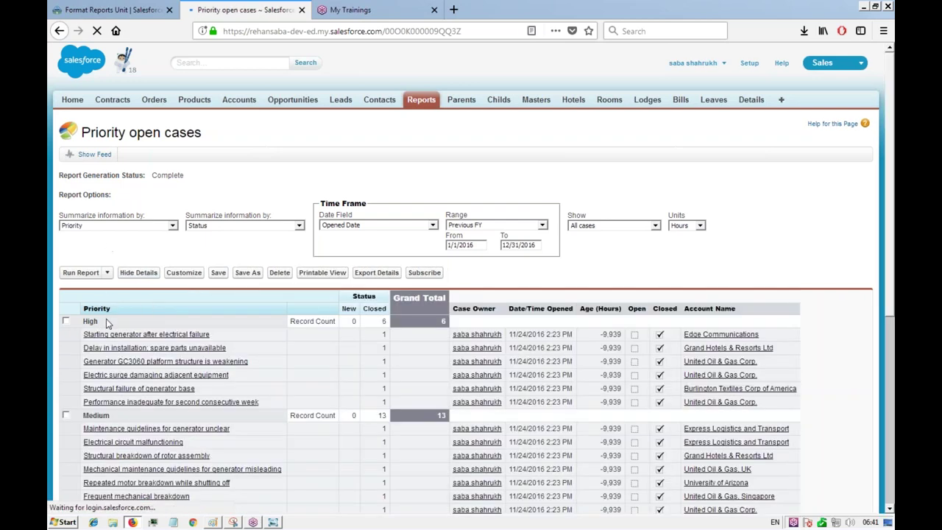
pyautogui.scroll(-3, 169, 302)
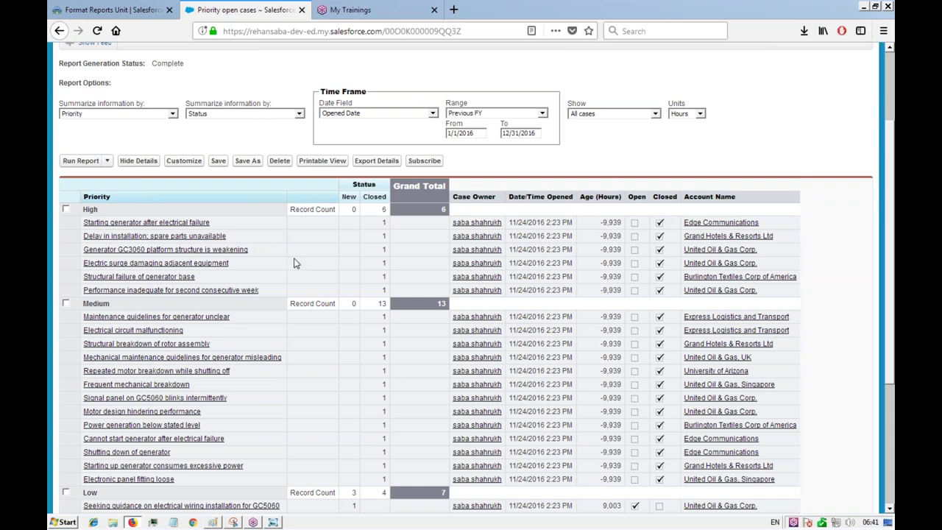
pyautogui.scroll(-1, 295, 268)
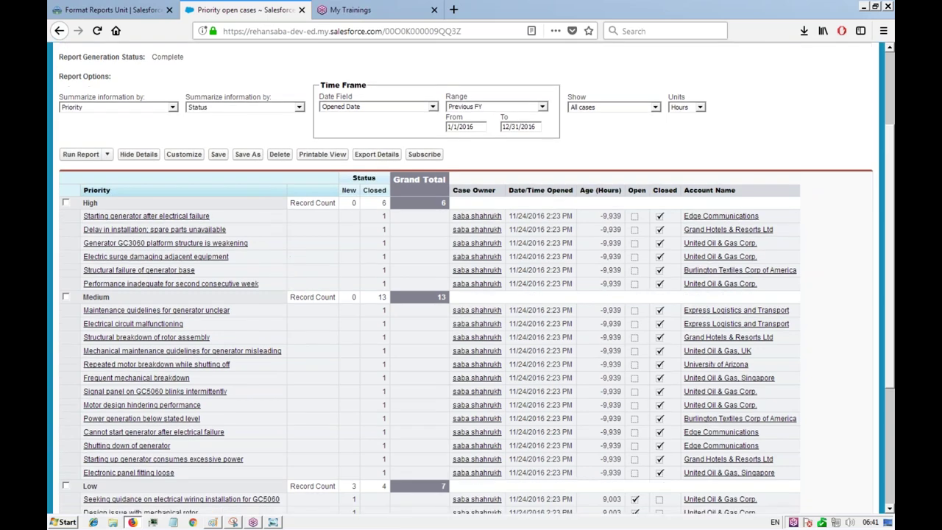
pyautogui.scroll(-4, 280, 292)
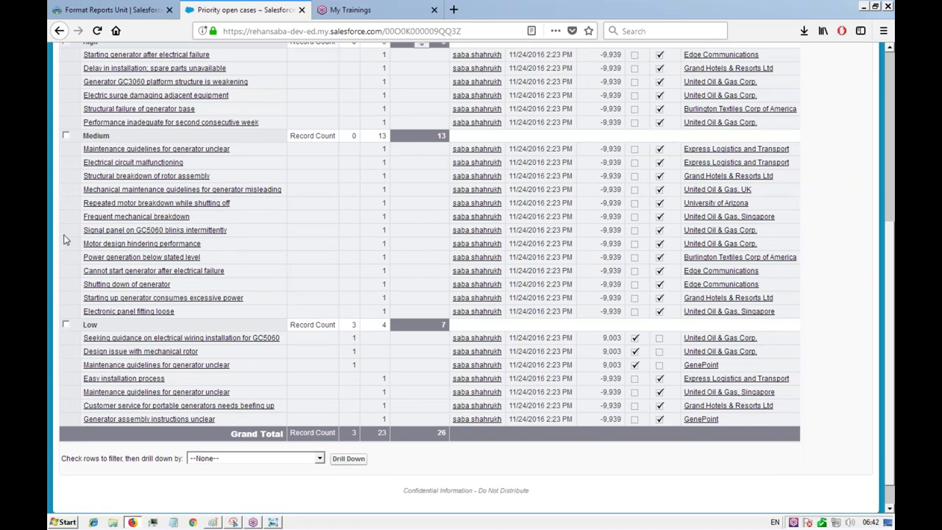
# - Drill down into the High priority group and look at the fields available for further drill-down
pyautogui.scroll(3, 64, 239)
pyautogui.click(65, 153)
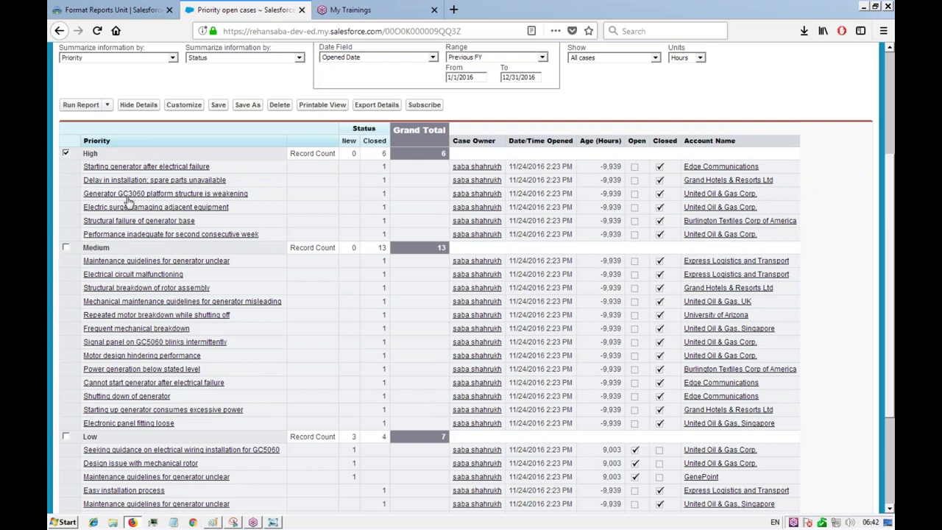
pyautogui.scroll(-3, 129, 201)
pyautogui.click(350, 489)
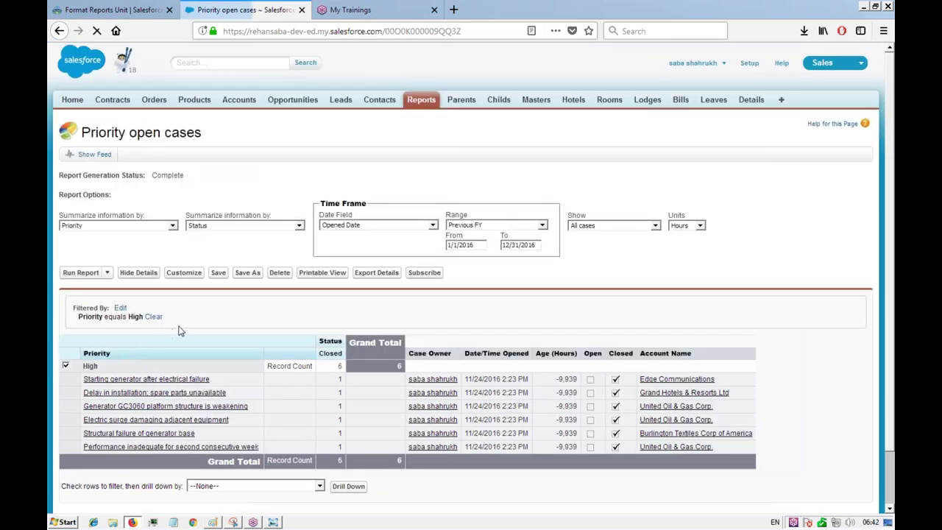
pyautogui.scroll(-2, 178, 331)
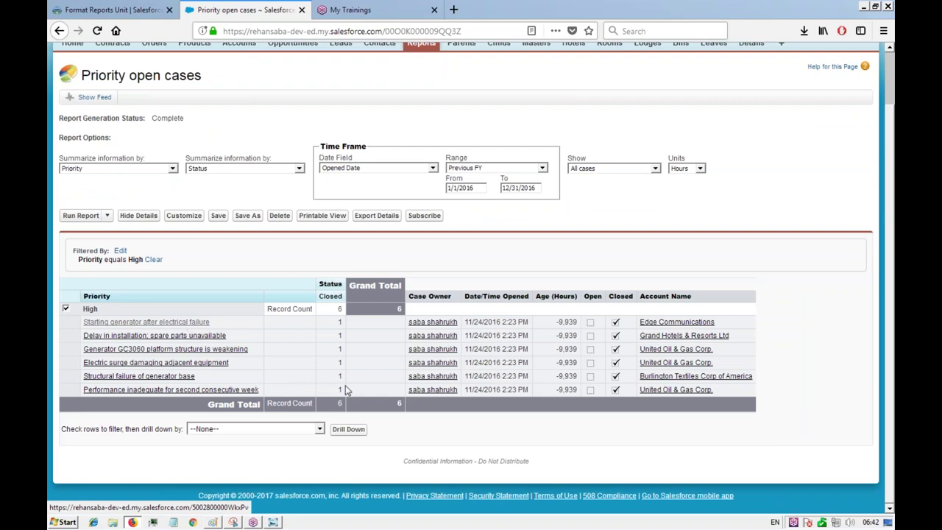
pyautogui.click(319, 429)
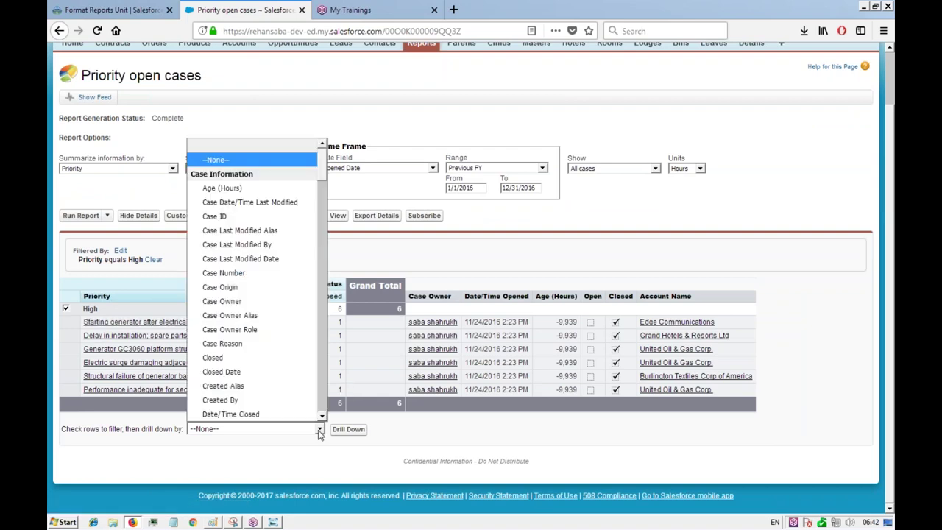
pyautogui.click(319, 433)
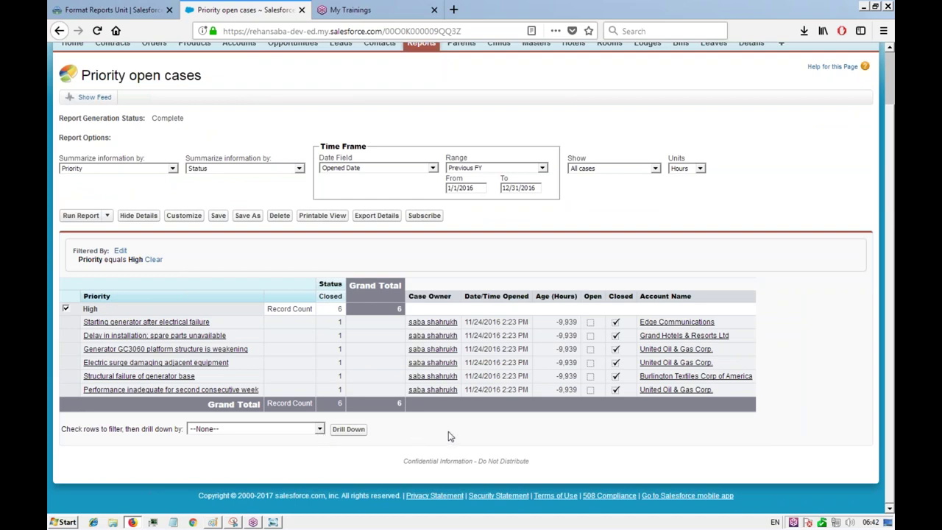
# - Open the Schedule Report settings for the report and review the email, frequency and date options
pyautogui.click(106, 217)
pyautogui.click(95, 242)
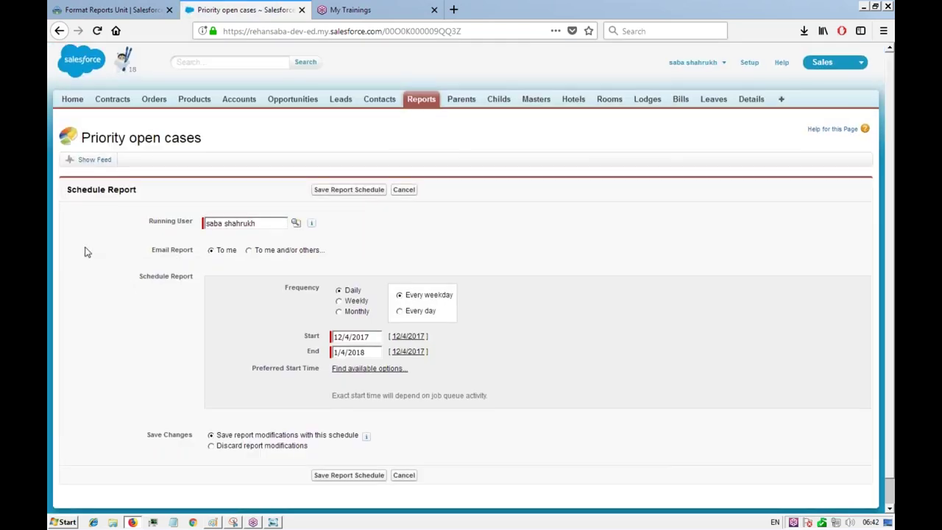
pyautogui.scroll(-1, 85, 252)
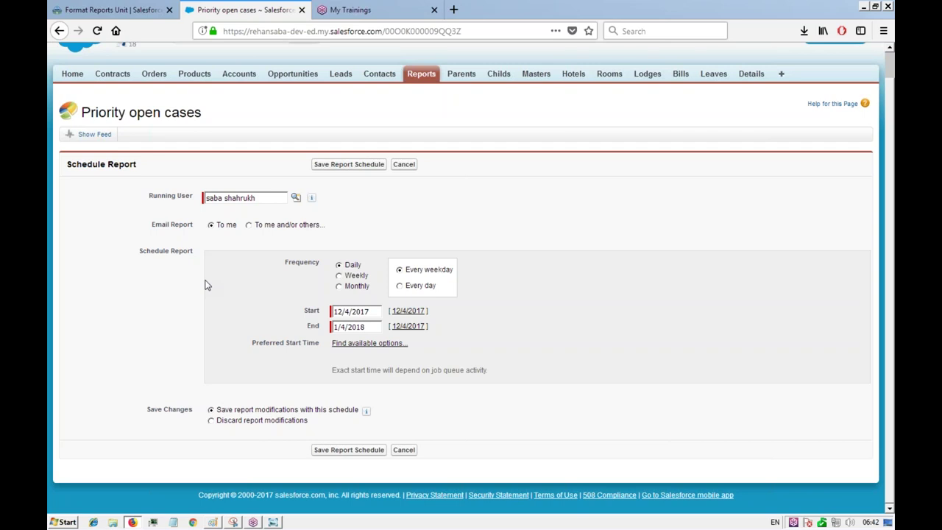
# - Look up the Running User for the report schedule and select the account holder from the recently viewed users
pyautogui.doubleClick(244, 199)
pyautogui.click(262, 198)
pyautogui.click(295, 197)
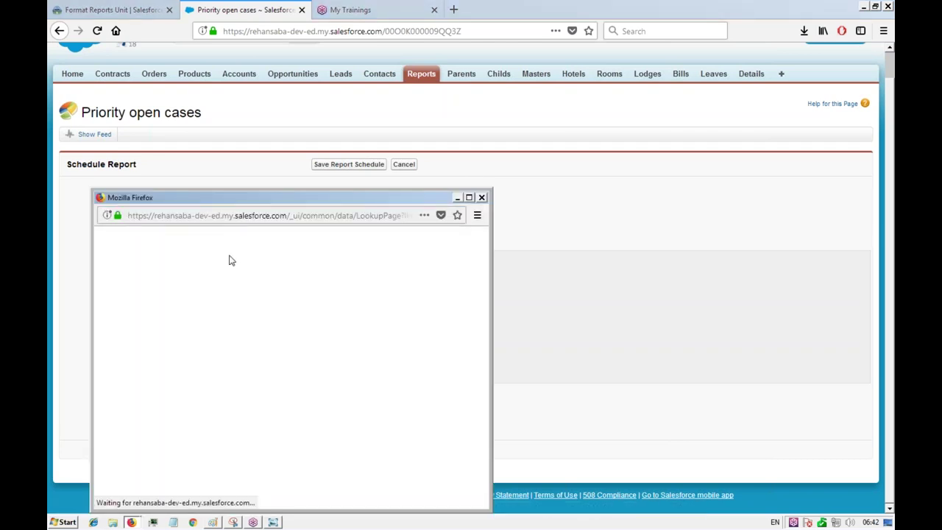
pyautogui.moveTo(278, 201); pyautogui.dragTo(286, 180)
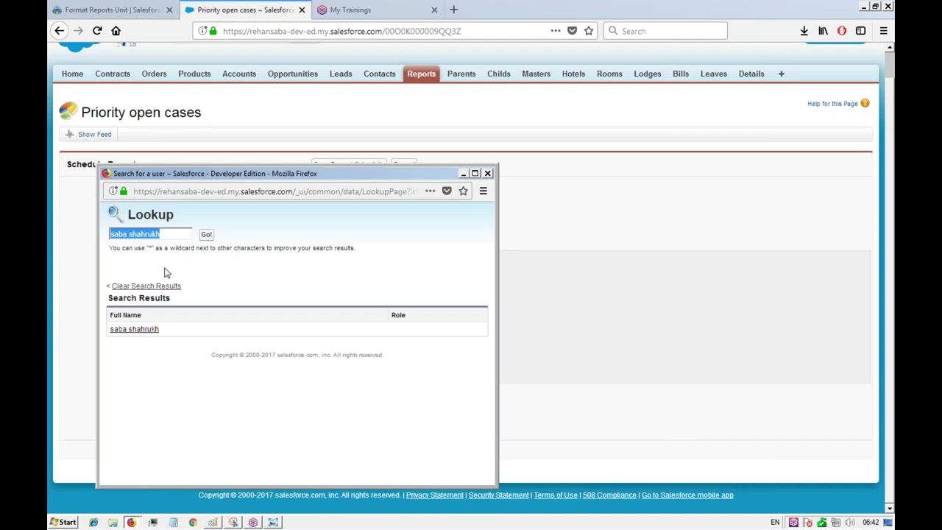
pyautogui.press('BackSpace')
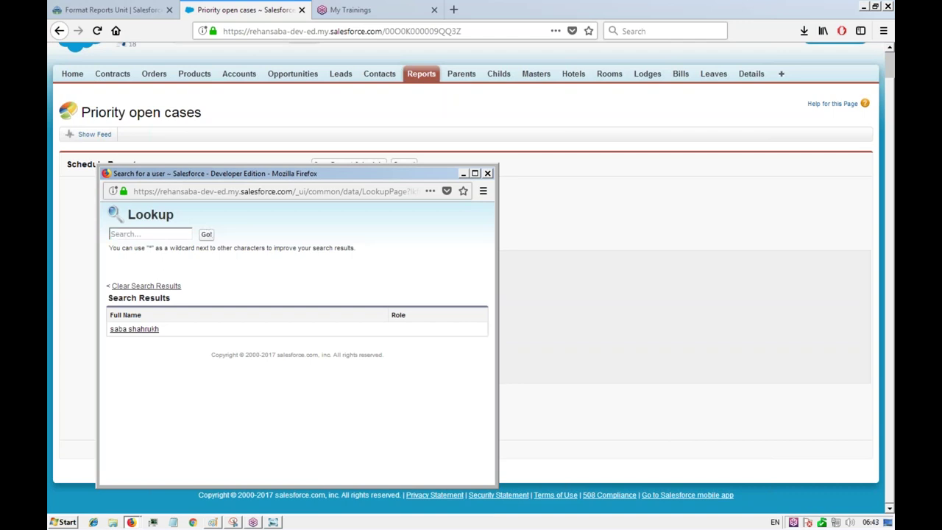
pyautogui.click(205, 235)
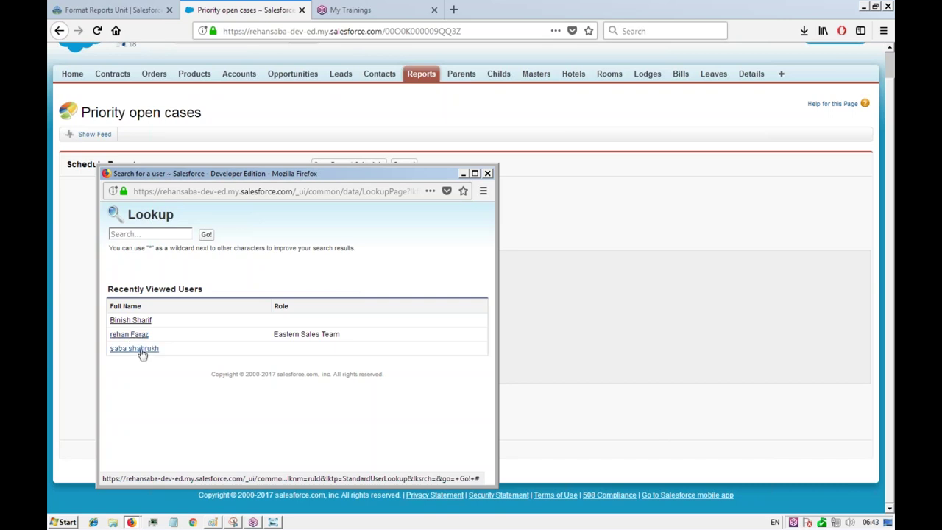
pyautogui.click(139, 348)
pyautogui.click(156, 317)
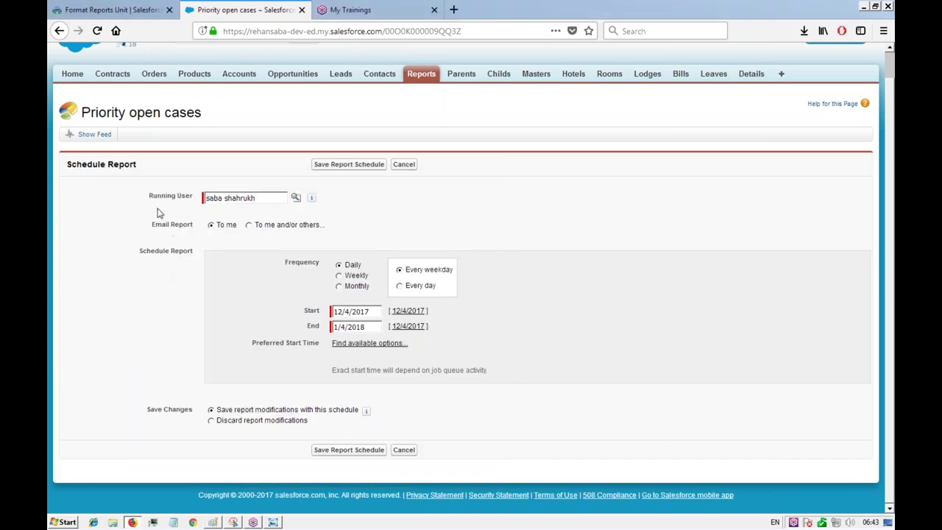
# - Review the recipient options under "To me and/or others...", including the Users search, and return Email Report to "To me"
pyautogui.click(248, 225)
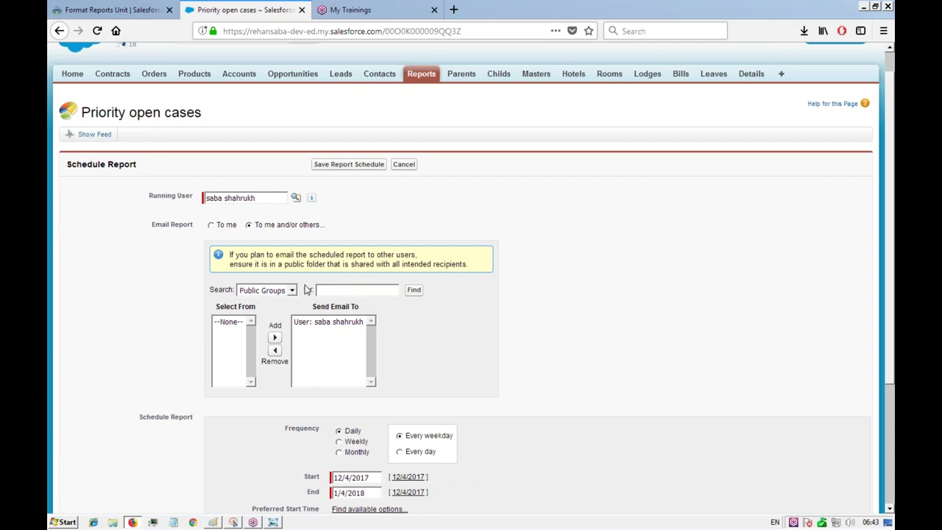
pyautogui.click(318, 324)
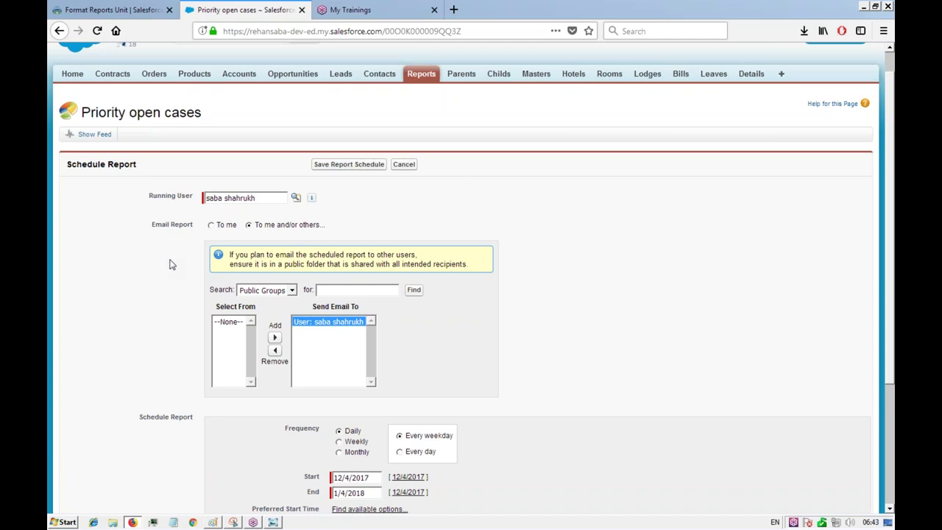
pyautogui.click(210, 225)
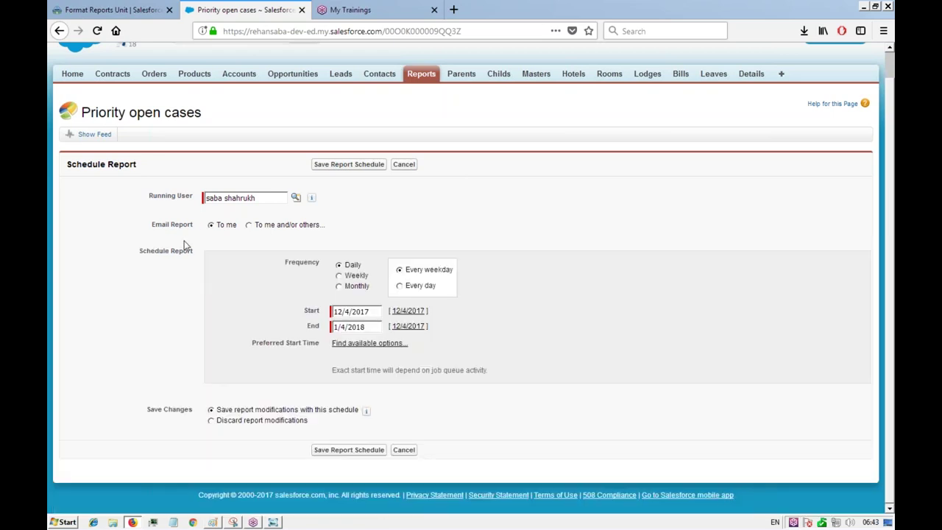
pyautogui.click(249, 225)
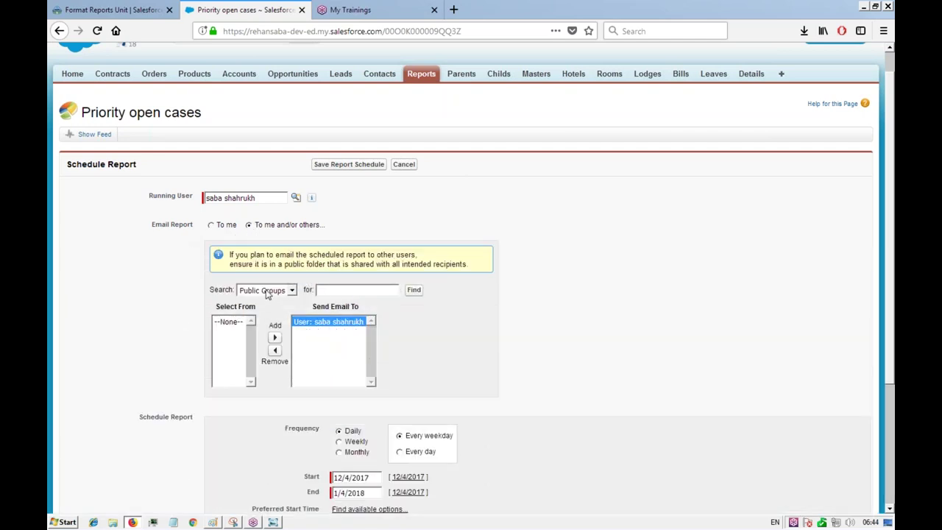
pyautogui.click(288, 293)
pyautogui.click(266, 318)
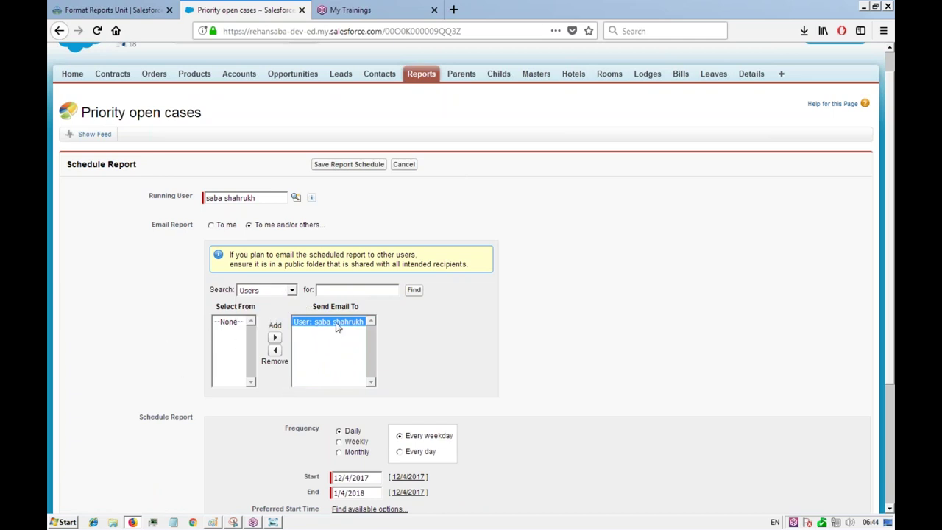
pyautogui.click(211, 225)
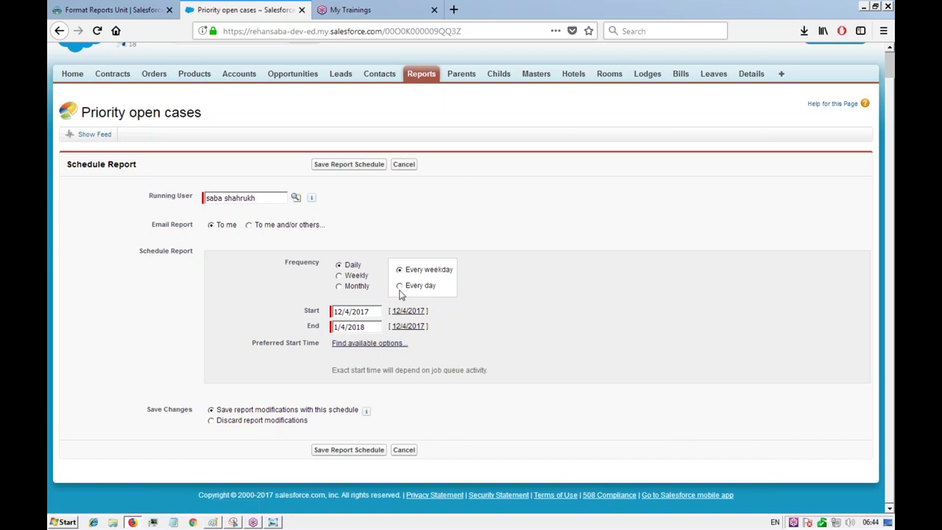
# - Schedule the report daily on every day with a preferred start time of 8:00 PM, and save the report schedule
pyautogui.press('Down')
pyautogui.click(349, 452)
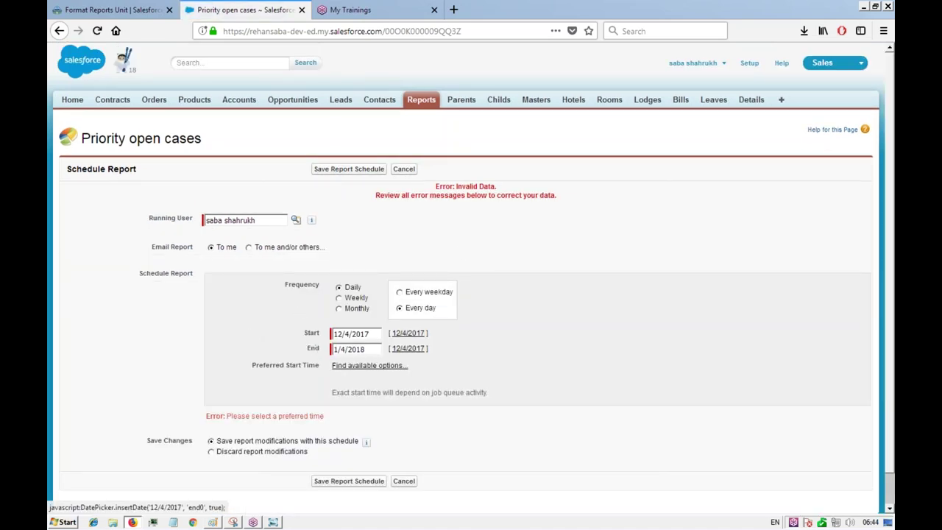
pyautogui.click(368, 365)
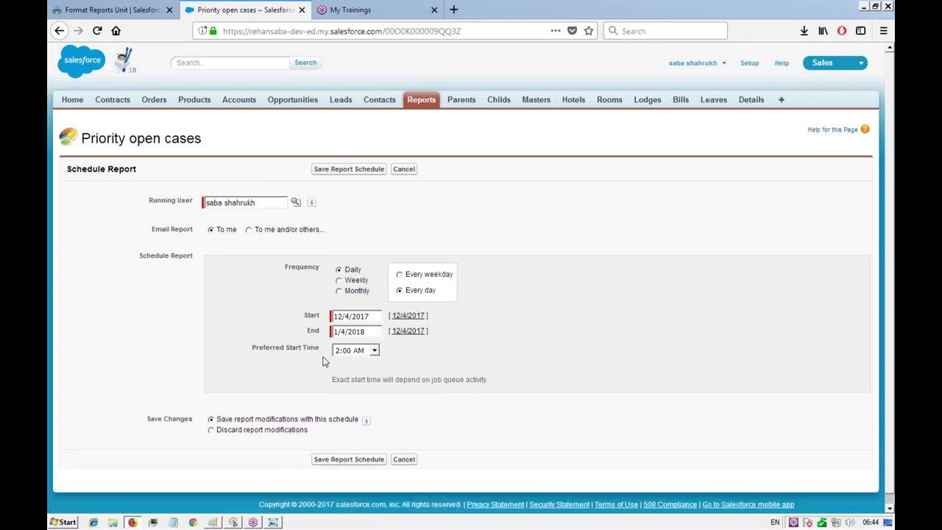
pyautogui.click(372, 356)
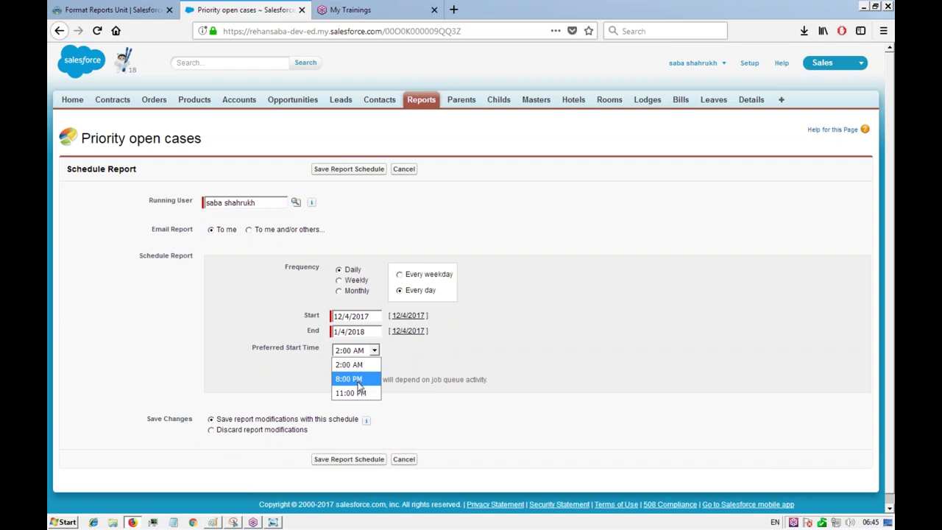
pyautogui.click(360, 368)
pyautogui.click(354, 351)
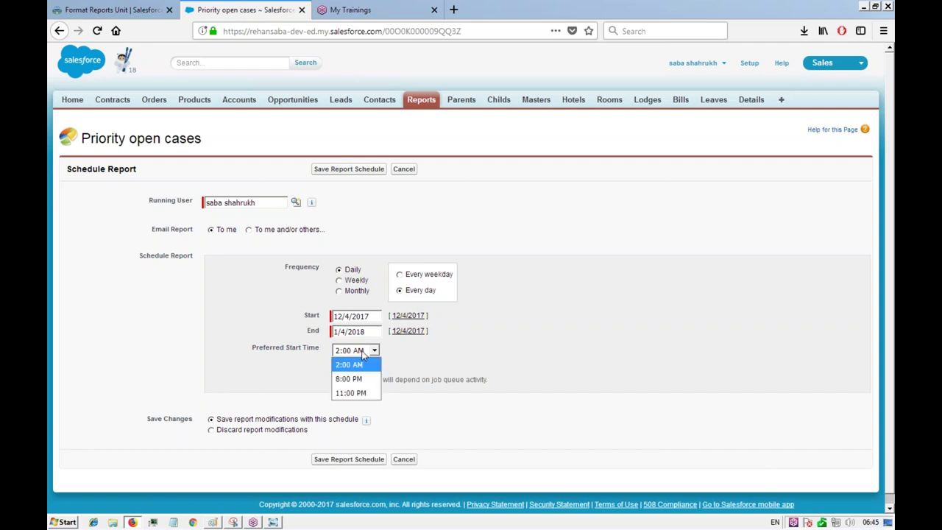
pyautogui.click(352, 378)
pyautogui.click(350, 170)
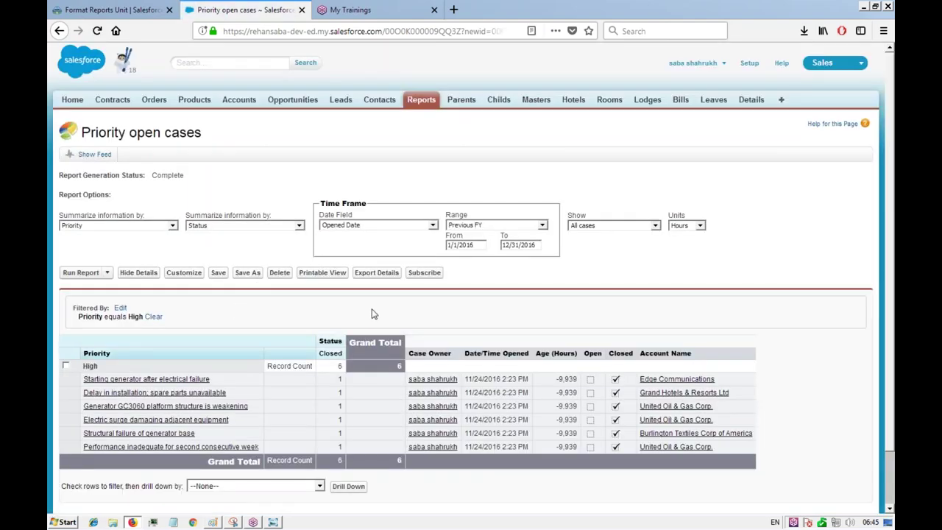
# - Run the Priority open cases report immediately and look through its High priority cases and totals
pyautogui.scroll(-2, 371, 315)
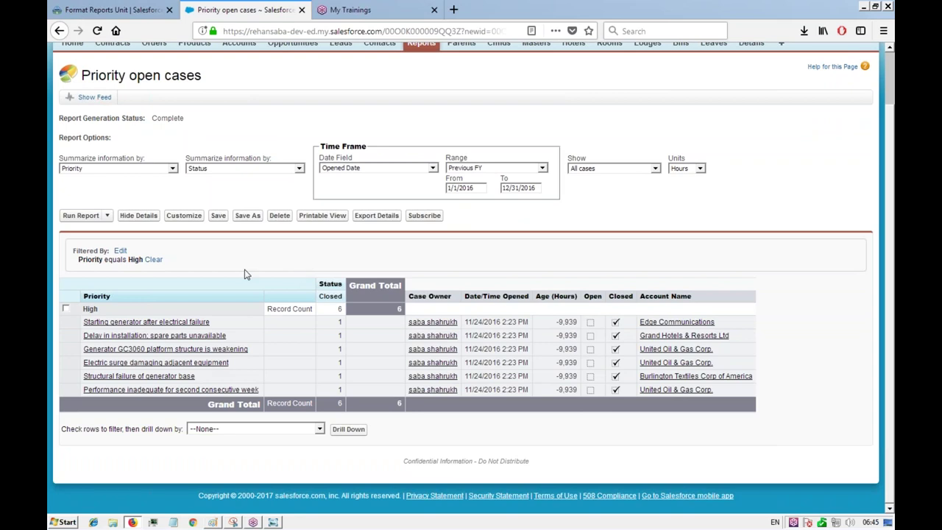
pyautogui.scroll(2, 162, 274)
pyautogui.click(106, 272)
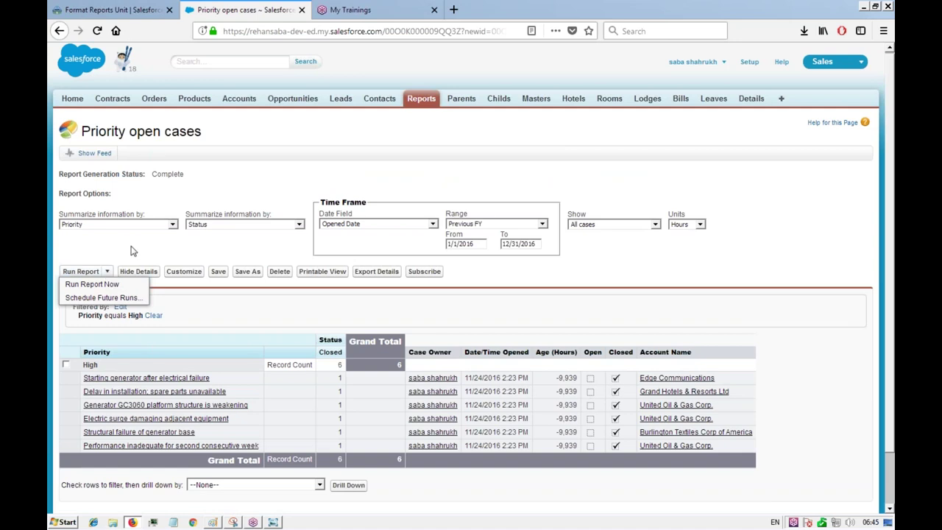
pyautogui.click(91, 284)
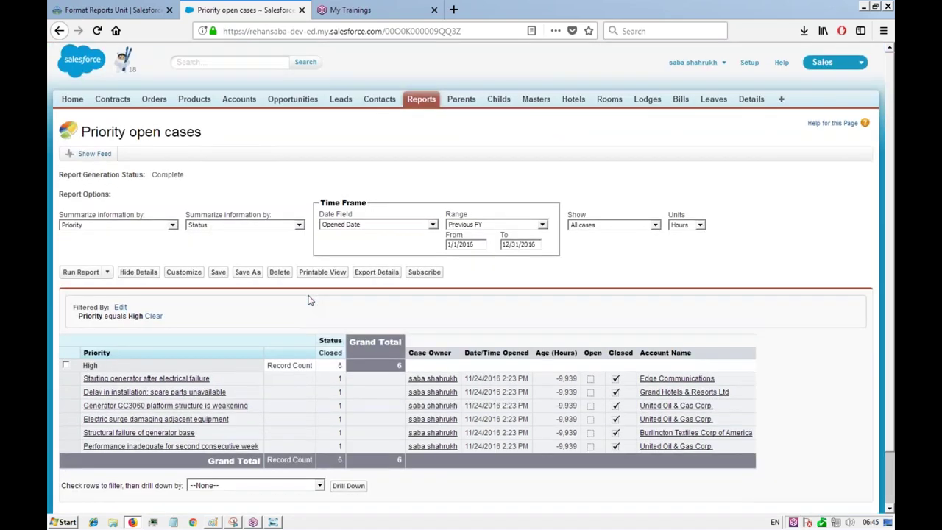
pyautogui.scroll(-2, 309, 300)
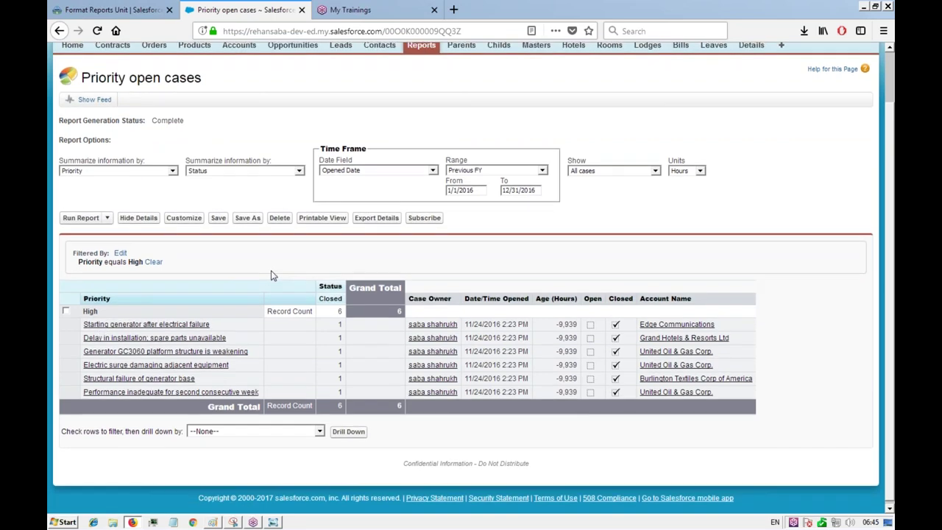
pyautogui.scroll(2, 270, 276)
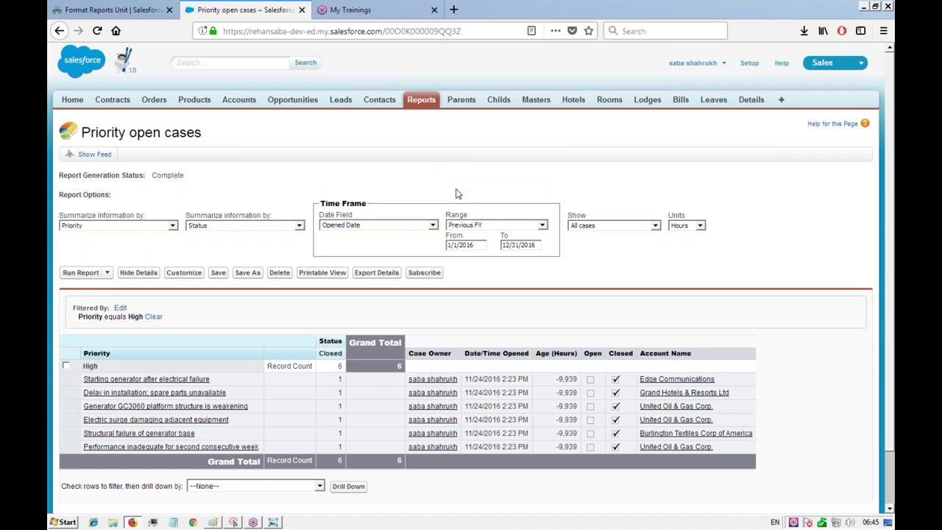
pyautogui.scroll(-1, 565, 316)
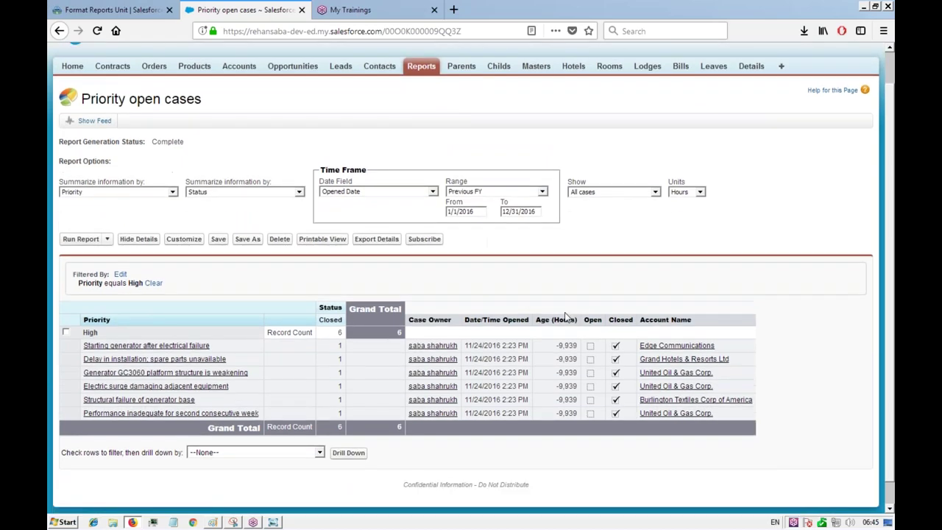
pyautogui.scroll(2, 565, 317)
pyautogui.scroll(-3, 457, 291)
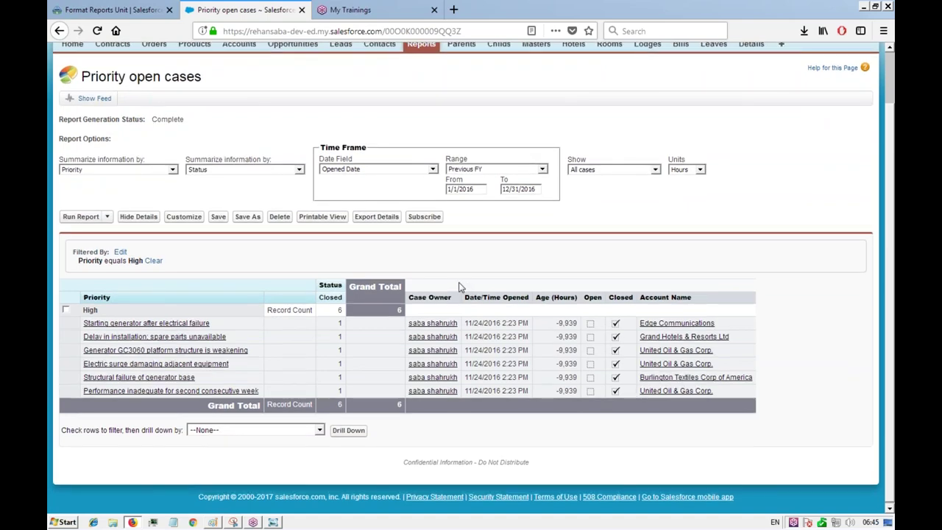
pyautogui.scroll(2, 459, 286)
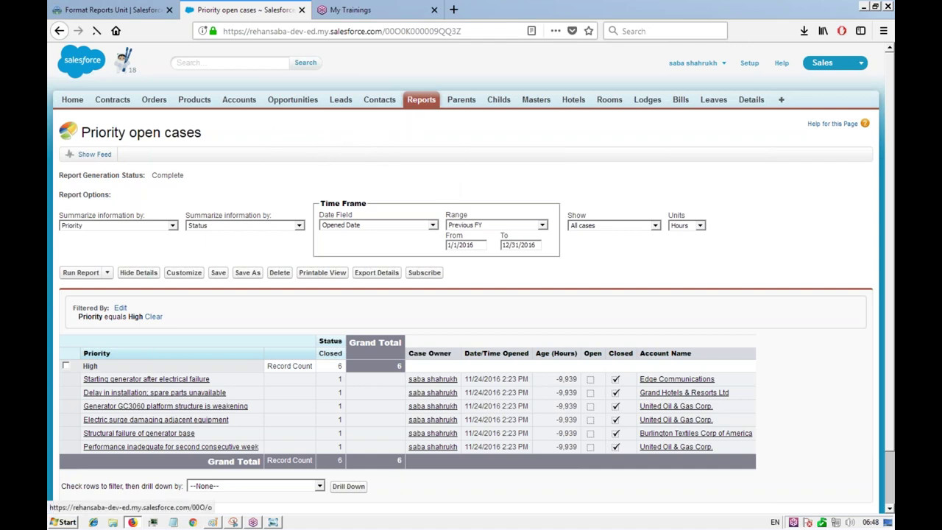
# - Create a new report with the Accounts report type from the Accounts & Contacts category
pyautogui.click(430, 100)
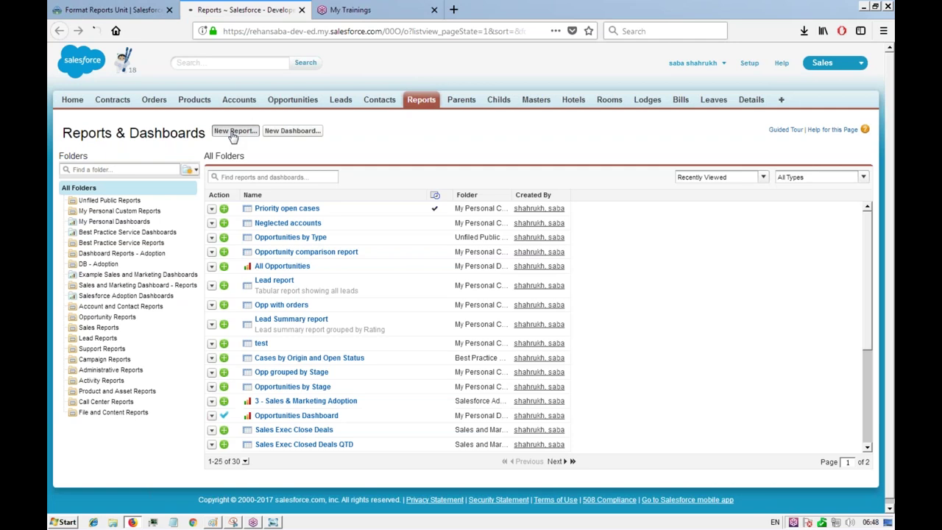
pyautogui.click(232, 132)
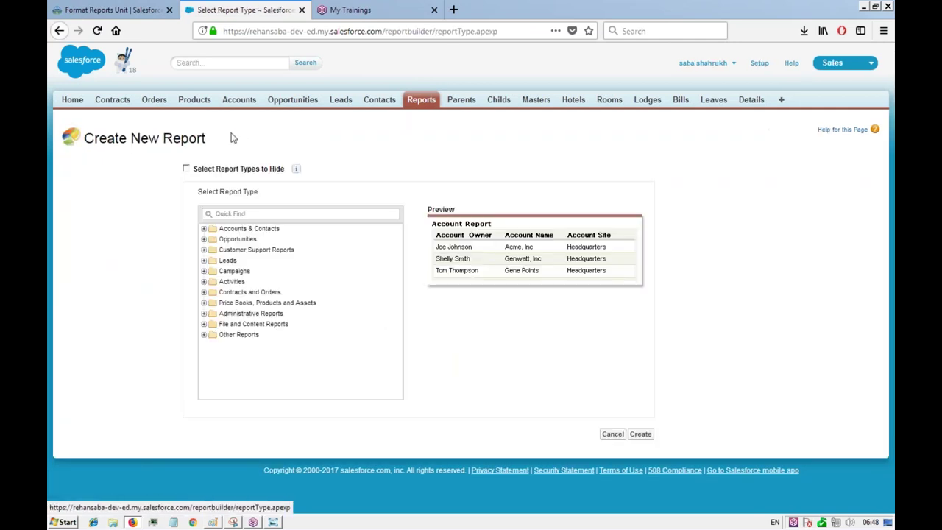
pyautogui.click(204, 228)
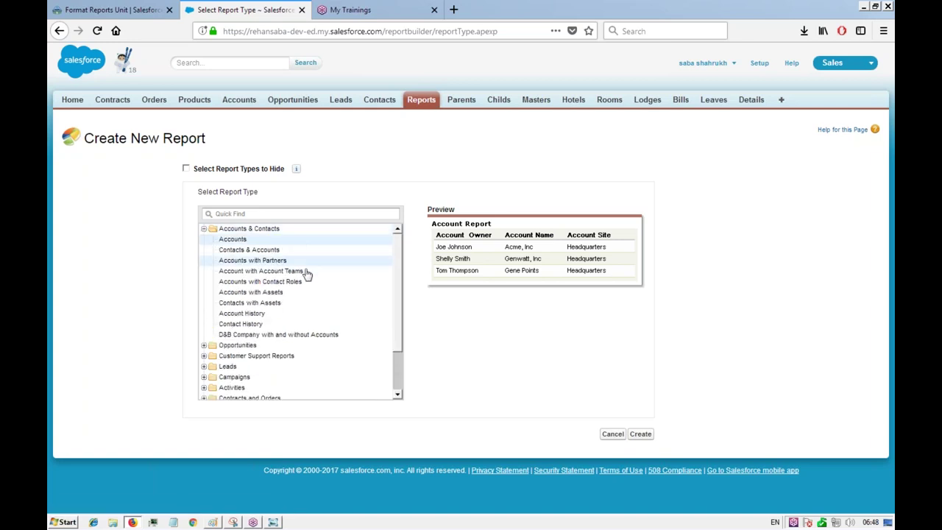
pyautogui.click(640, 434)
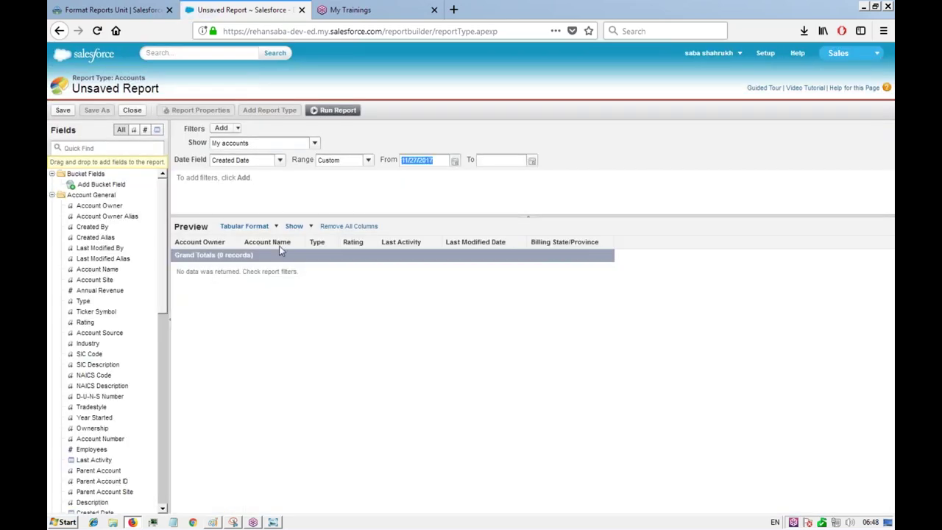
# - Set the date range for Created Date to All Time and look through the accounts in the report preview
pyautogui.click(280, 161)
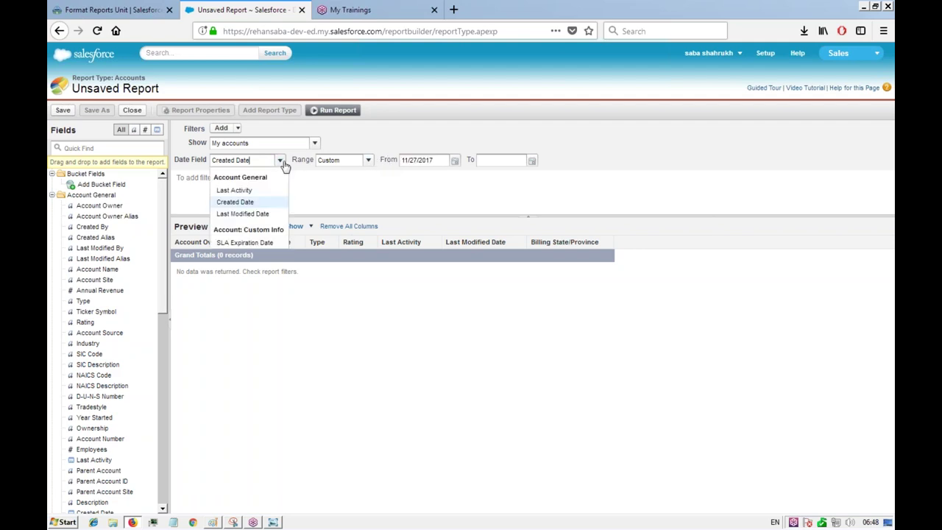
pyautogui.click(370, 161)
pyautogui.click(370, 161)
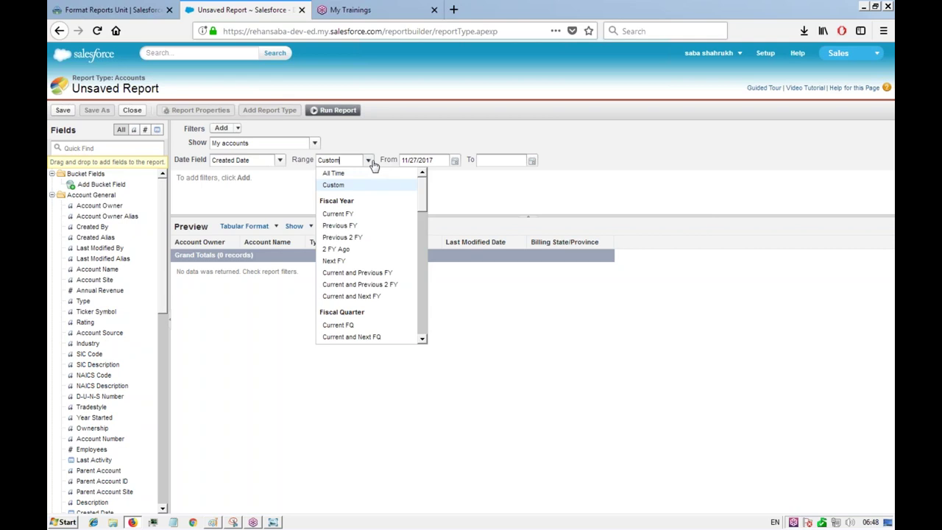
pyautogui.click(352, 174)
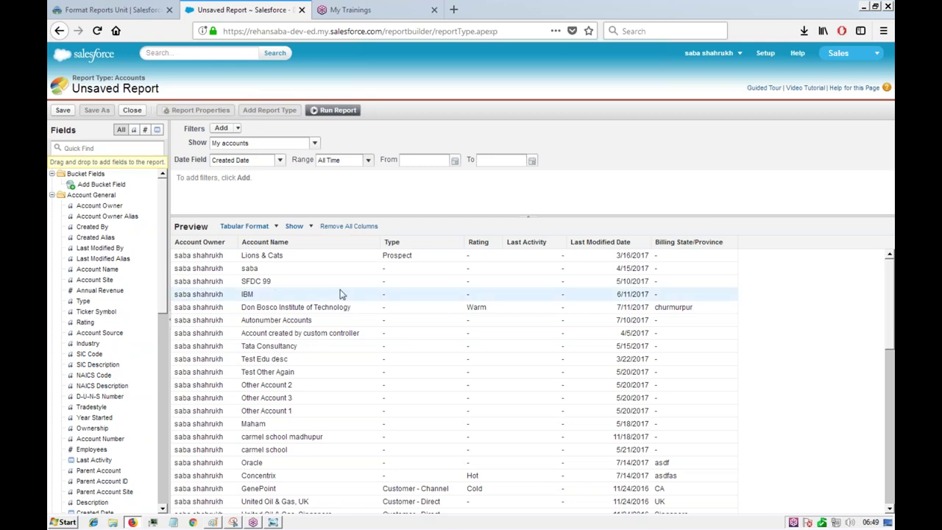
pyautogui.click(500, 337)
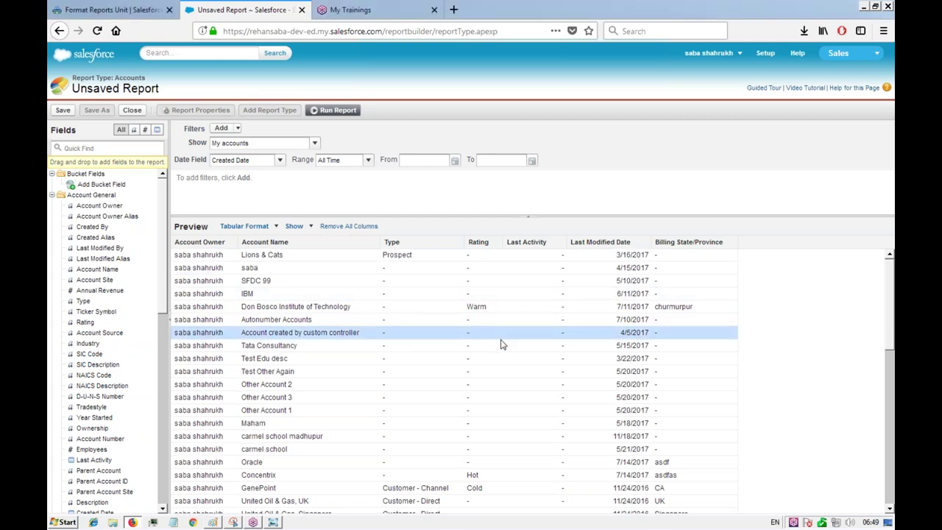
pyautogui.scroll(-5, 471, 338)
pyautogui.scroll(5, 442, 337)
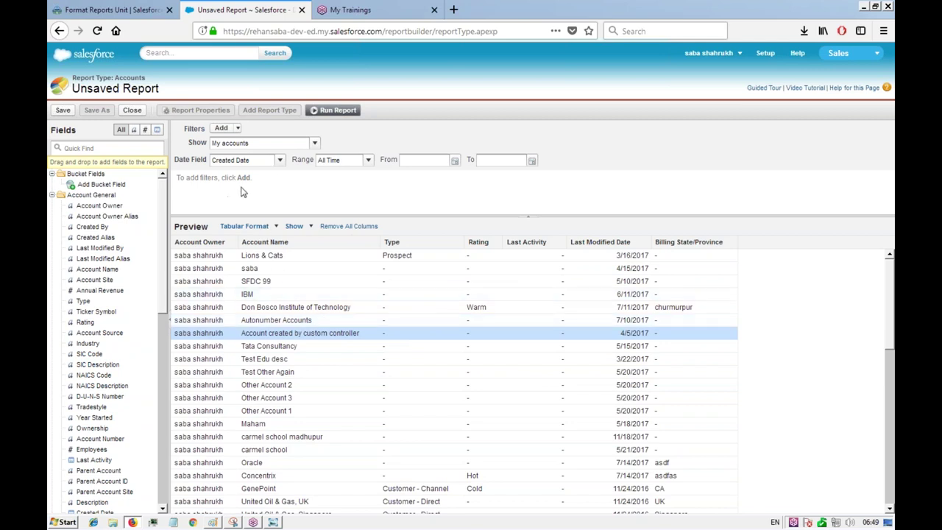
# - Add a cross filter to the report for Accounts with Opportunities and apply it
pyautogui.click(237, 128)
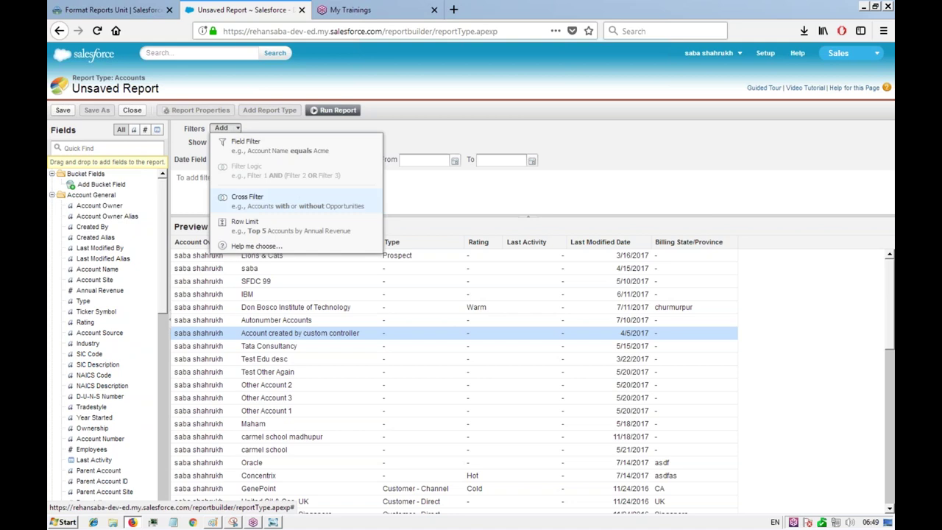
pyautogui.click(276, 206)
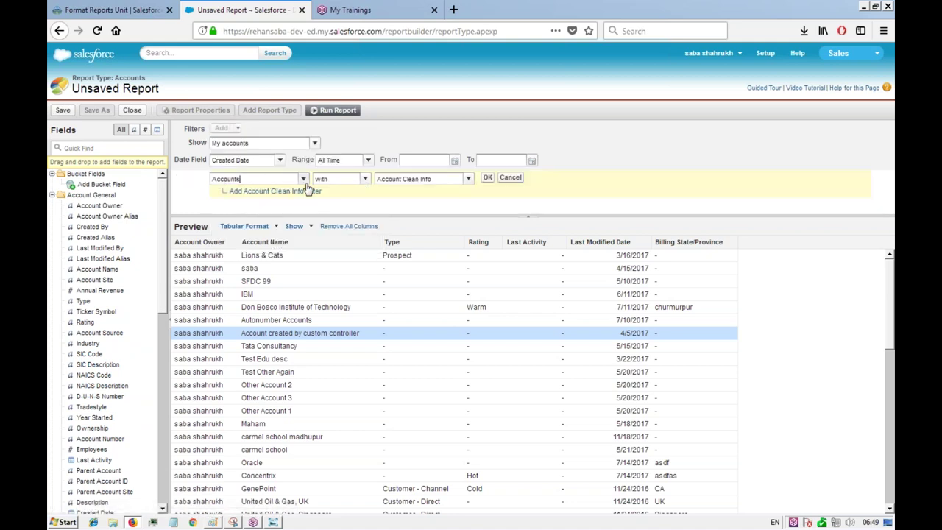
pyautogui.click(467, 181)
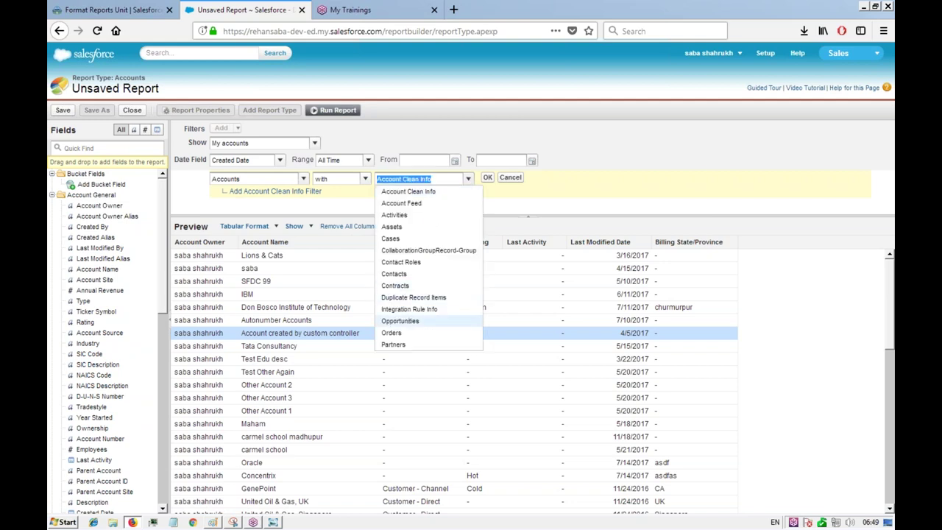
pyautogui.click(419, 321)
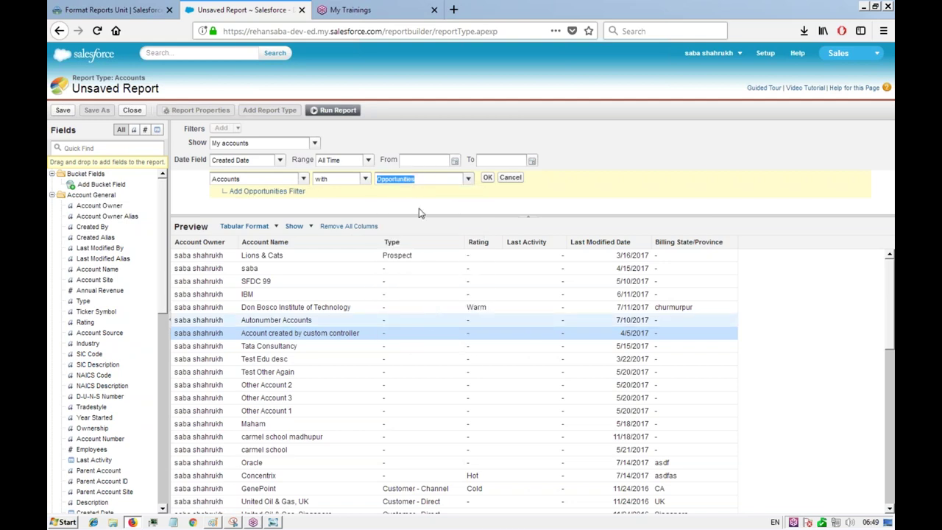
pyautogui.click(458, 199)
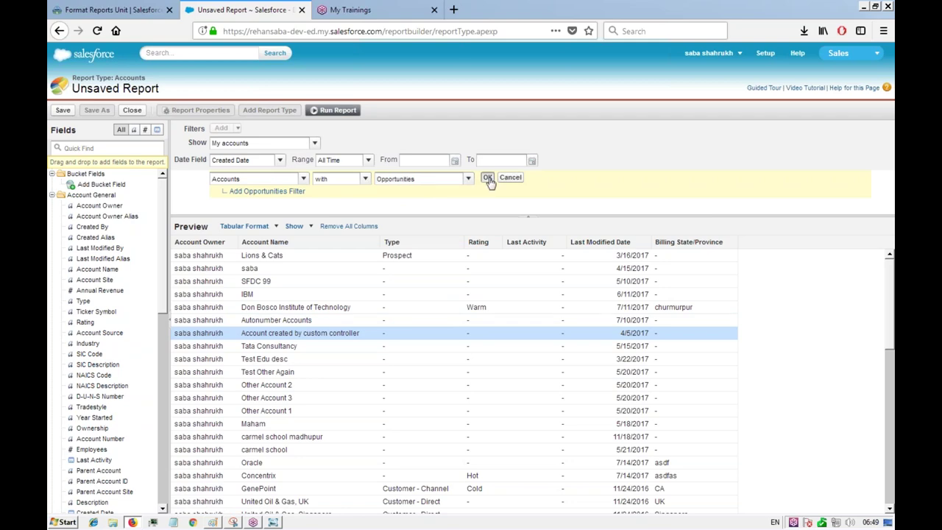
pyautogui.click(488, 179)
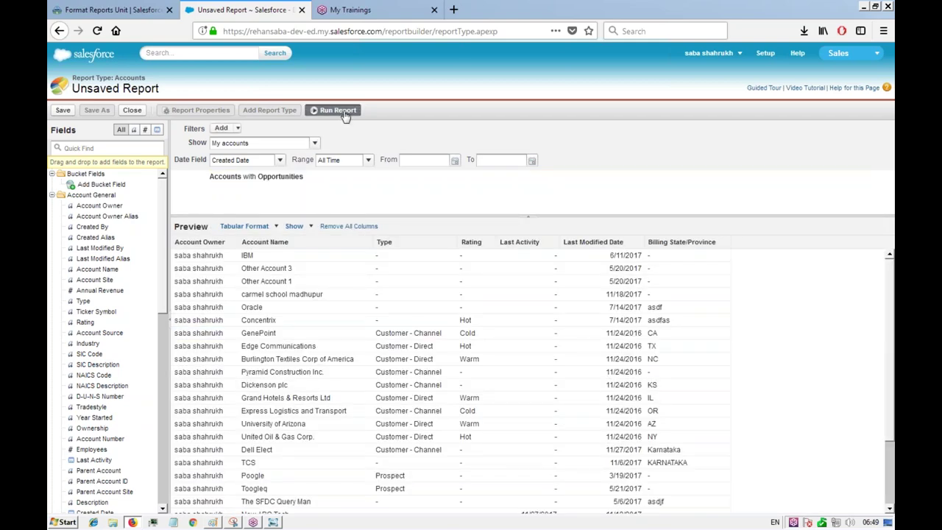
# - Run the Accounts report and look through the accounts that have opportunities
pyautogui.click(343, 112)
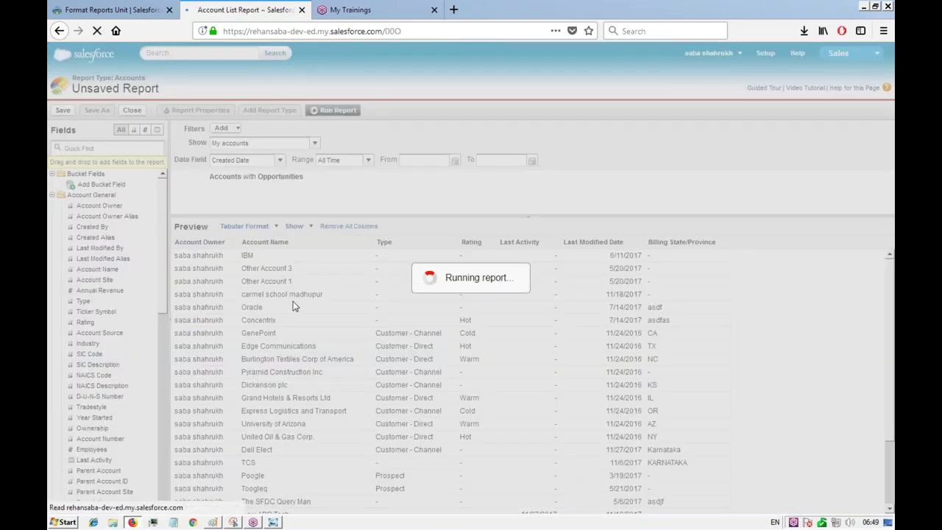
pyautogui.scroll(-3, 263, 276)
pyautogui.scroll(-3, 262, 275)
pyautogui.scroll(6, 279, 274)
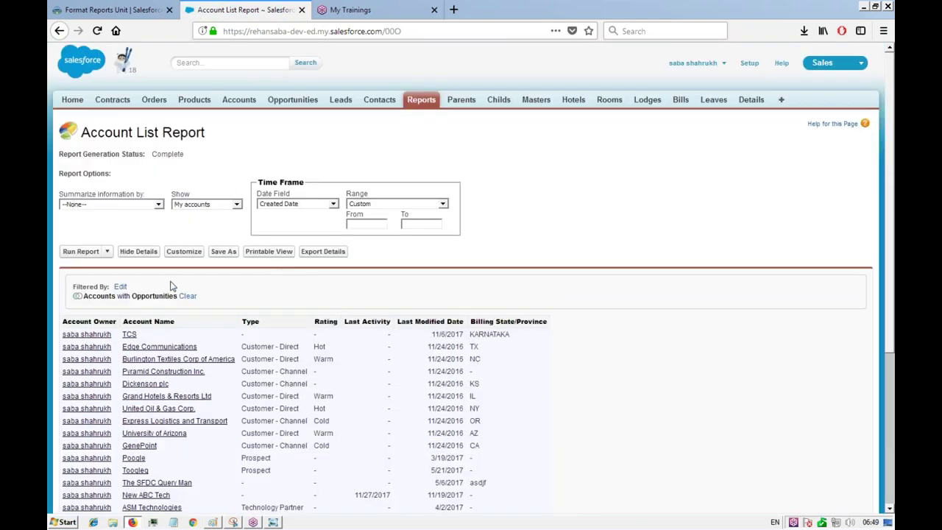
# - Customize the report again and add an Opportunities filter on the Close Date field to the cross filter
pyautogui.click(181, 254)
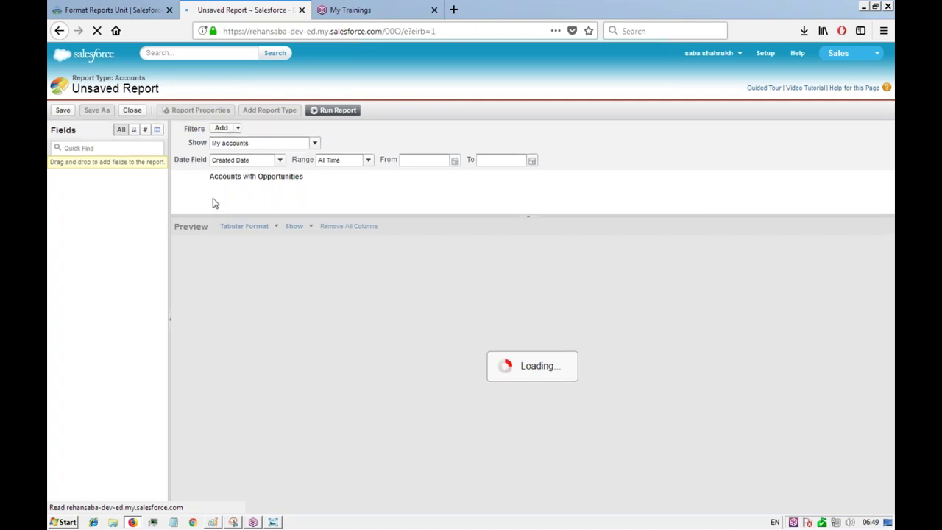
pyautogui.moveTo(242, 184)
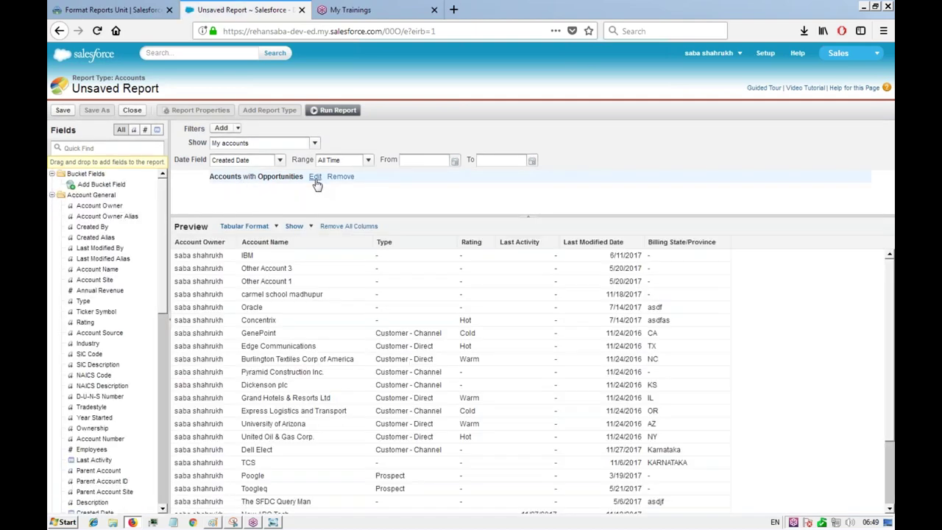
pyautogui.click(315, 178)
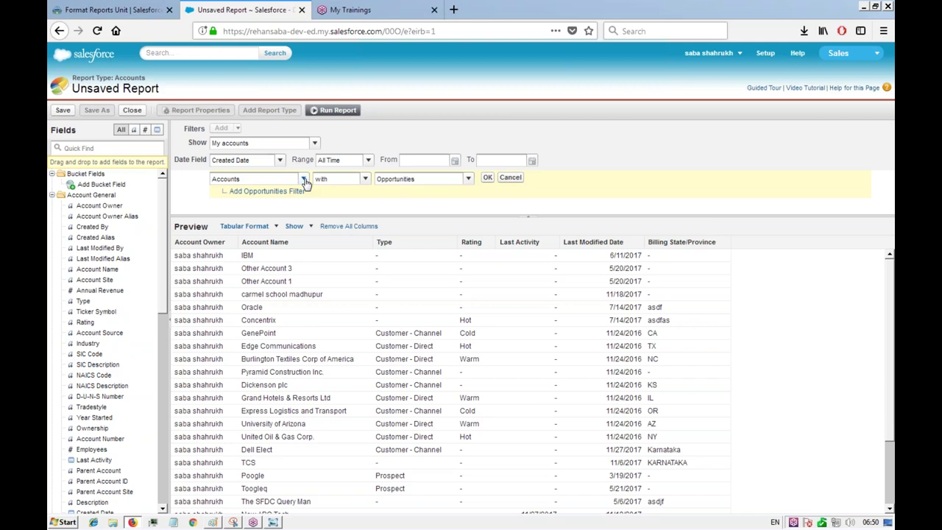
pyautogui.click(263, 193)
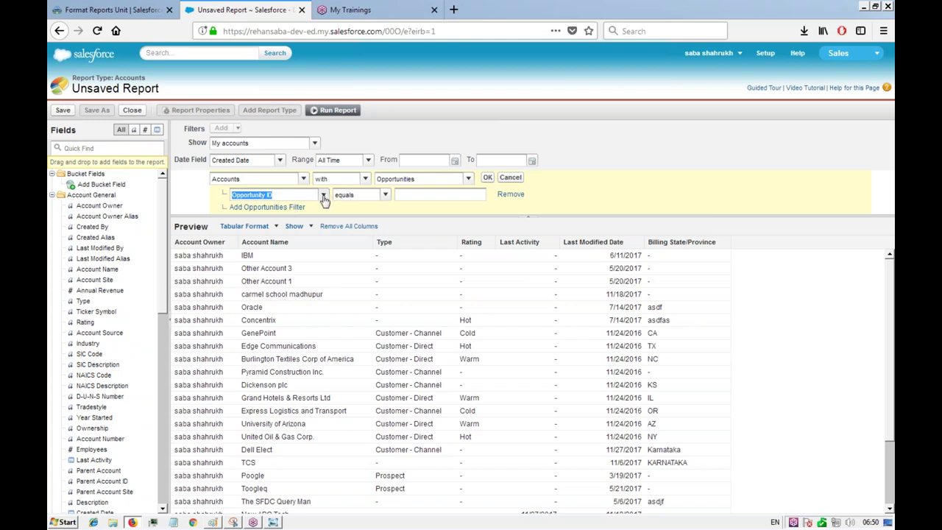
pyautogui.click(323, 196)
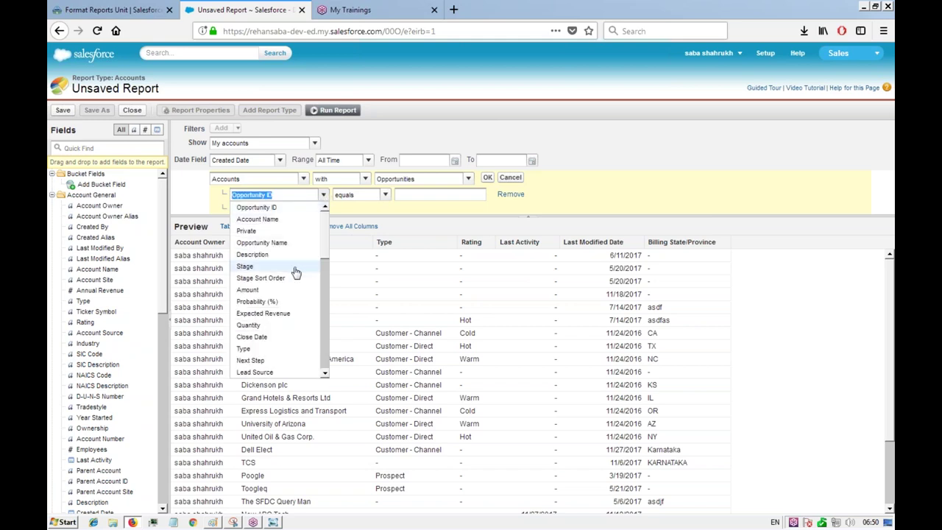
pyautogui.click(263, 337)
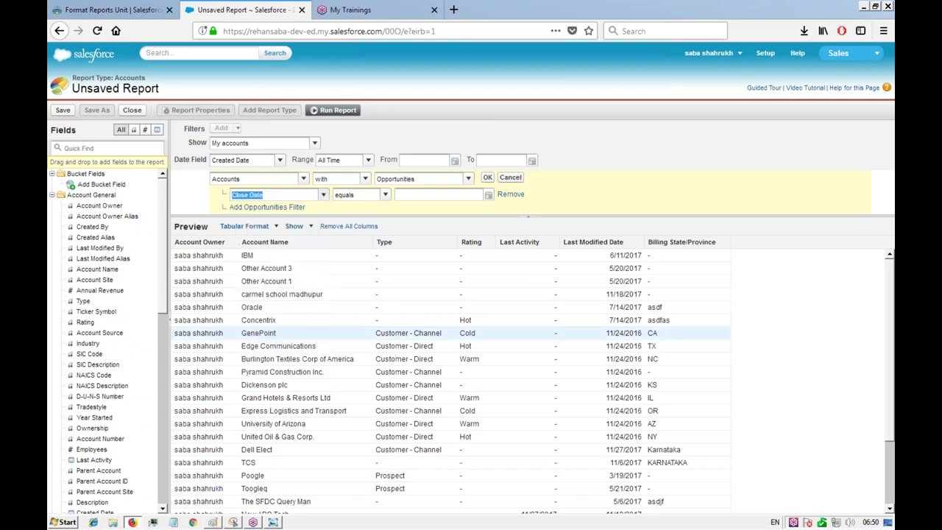
# - Set the Close Date condition of the Opportunities filter to less or equal 12/31/2017
pyautogui.click(385, 195)
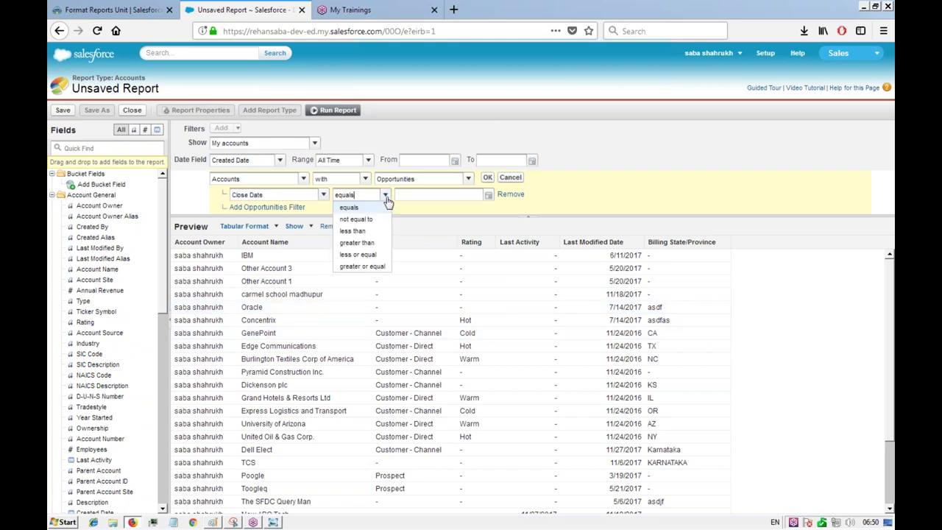
pyautogui.click(385, 197)
pyautogui.click(488, 197)
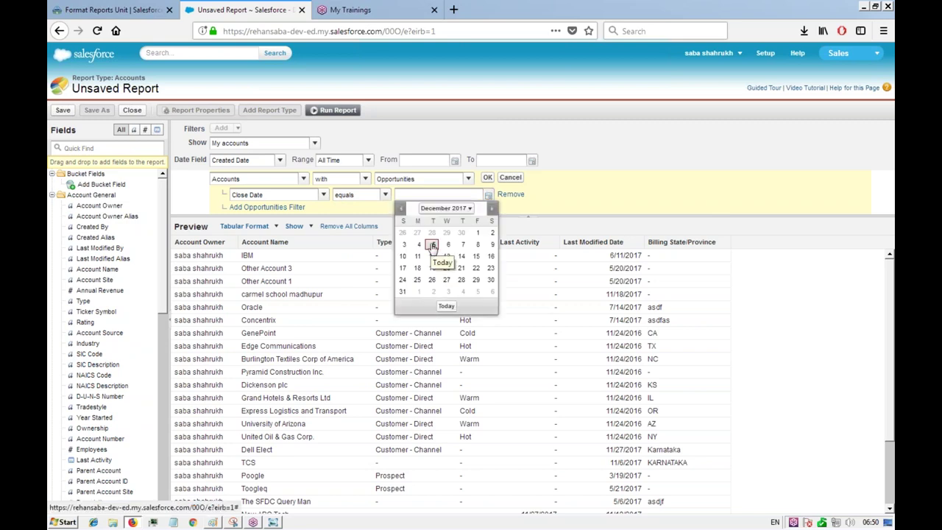
pyautogui.click(385, 195)
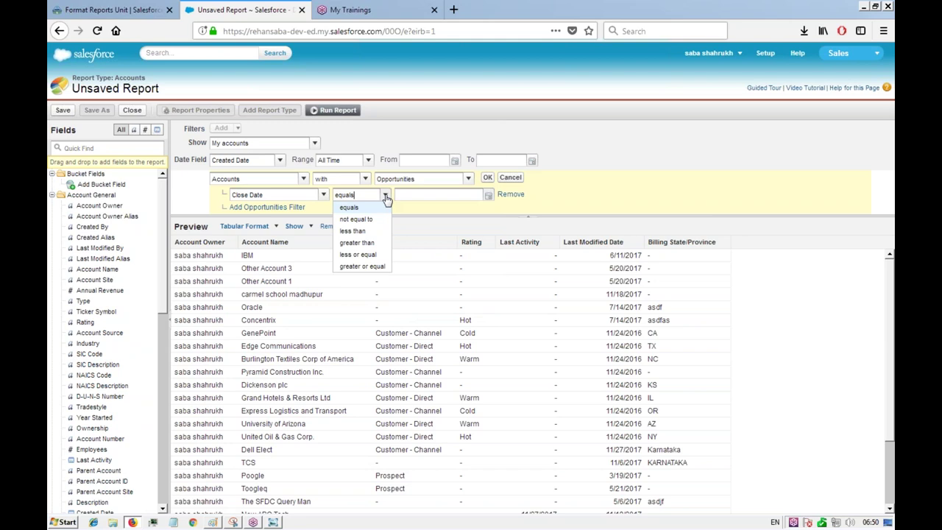
pyautogui.click(366, 254)
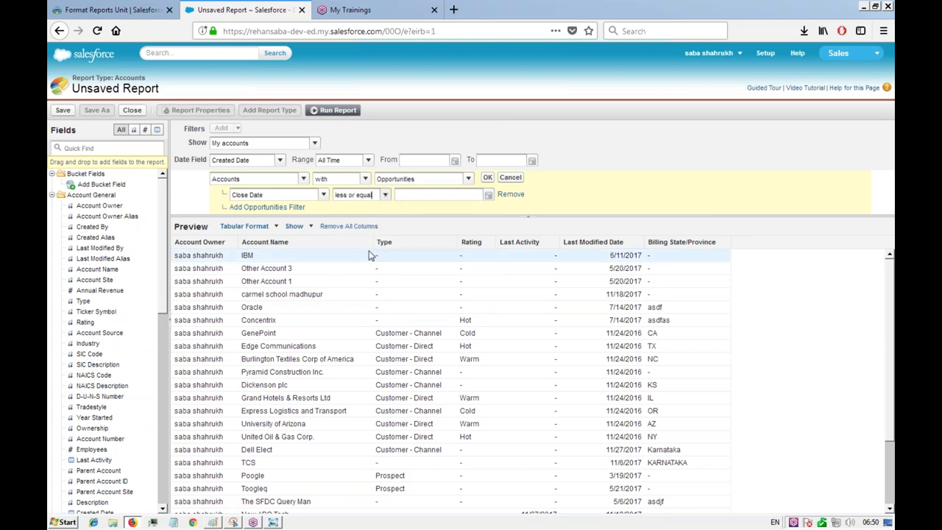
pyautogui.click(488, 196)
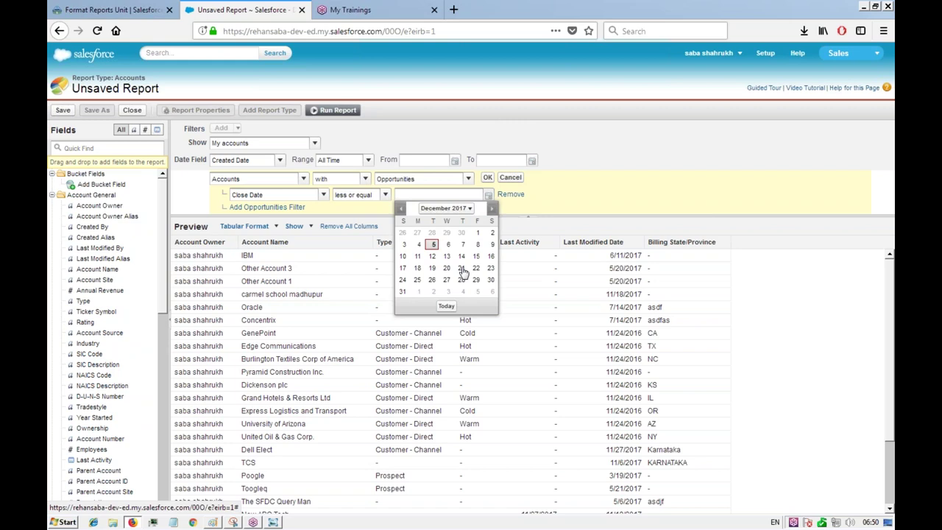
pyautogui.click(402, 291)
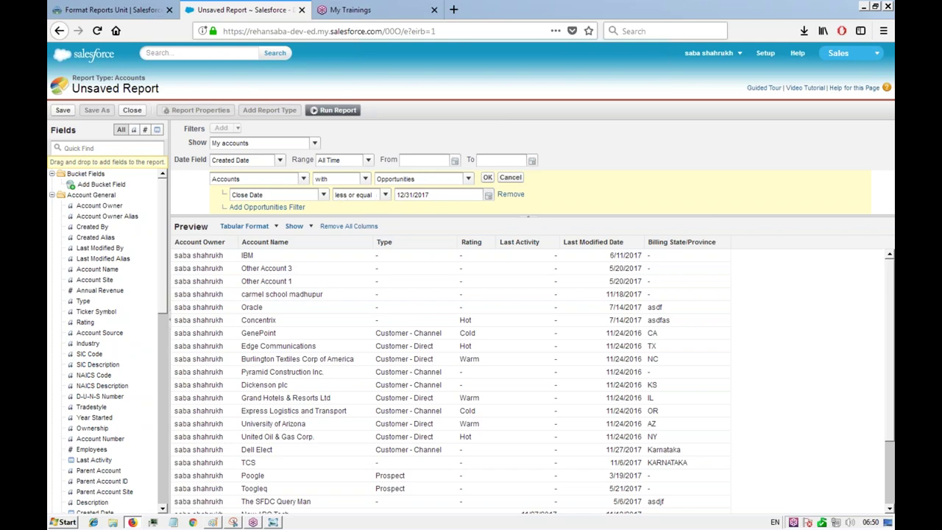
# - Try a second Opportunities filter with Close Date greater than 12/1/2017, and remove it again
pyautogui.click(291, 208)
pyautogui.scroll(-1, 309, 204)
pyautogui.click(322, 195)
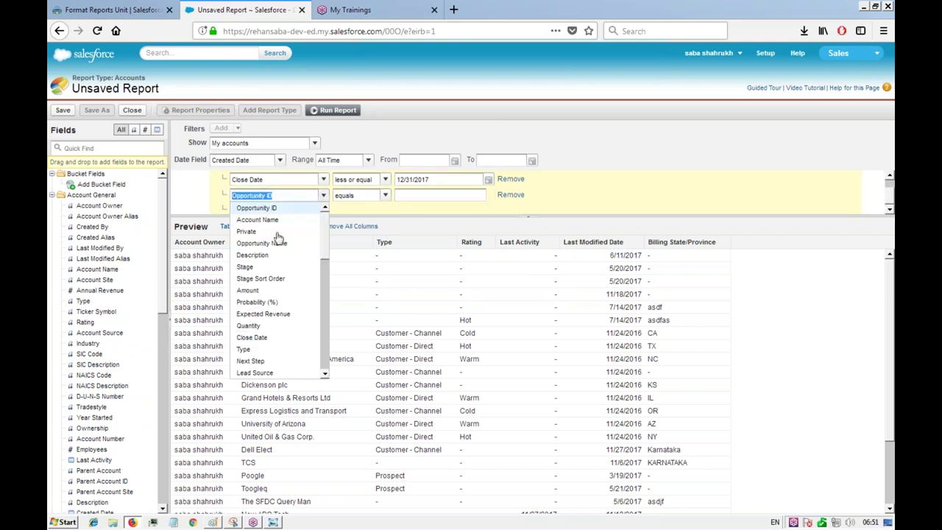
pyautogui.click(254, 337)
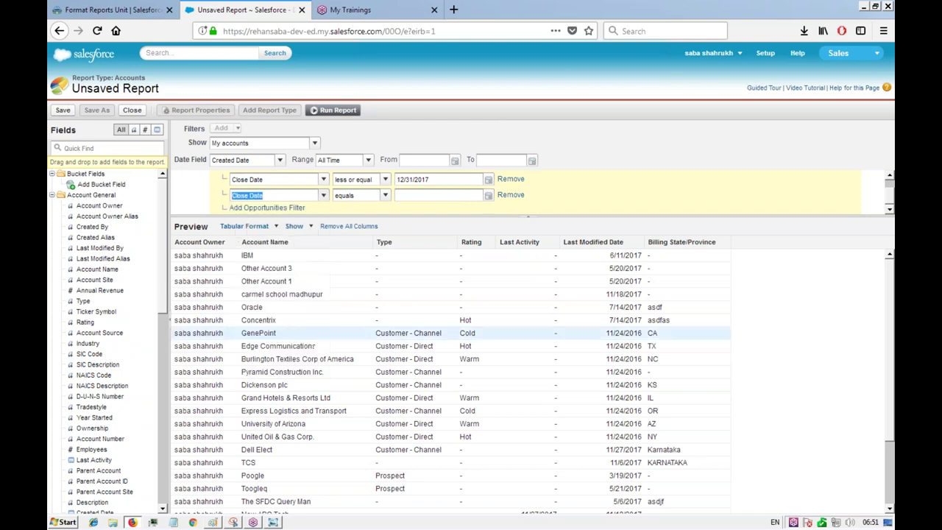
pyautogui.click(385, 195)
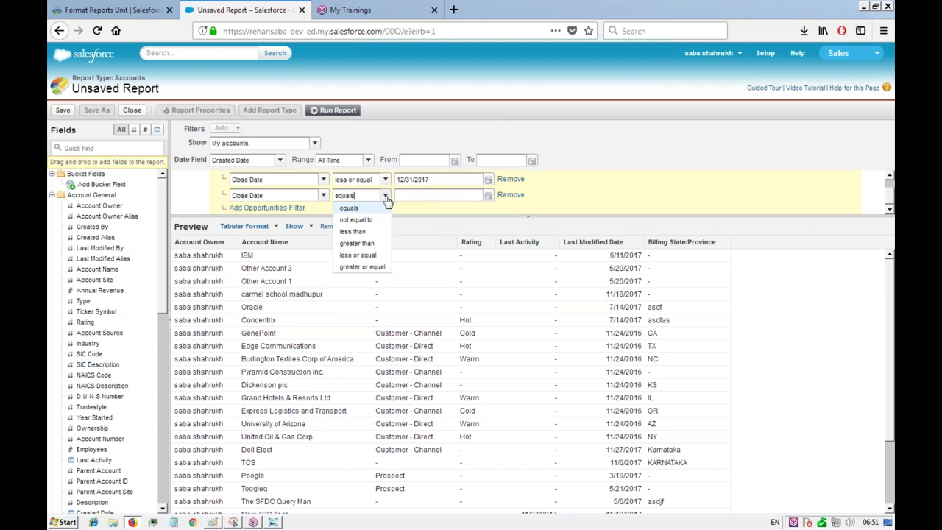
pyautogui.click(366, 243)
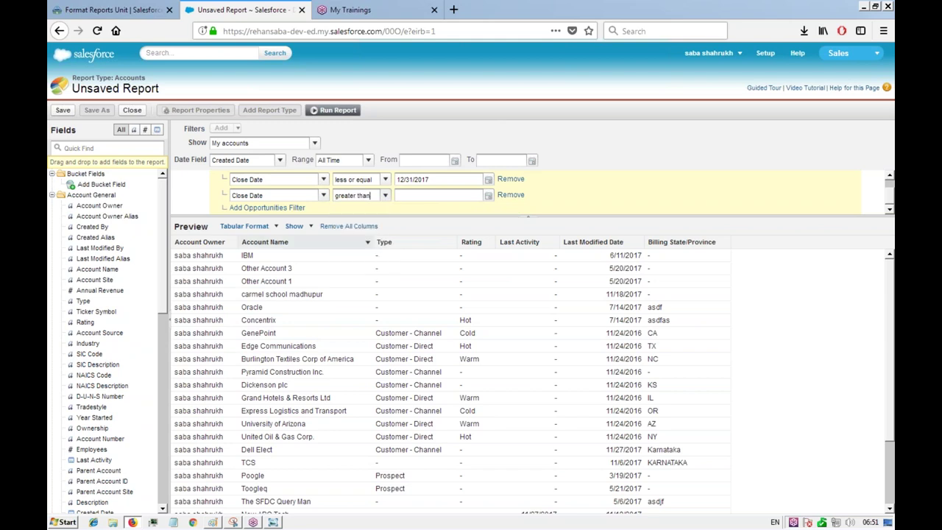
pyautogui.click(488, 196)
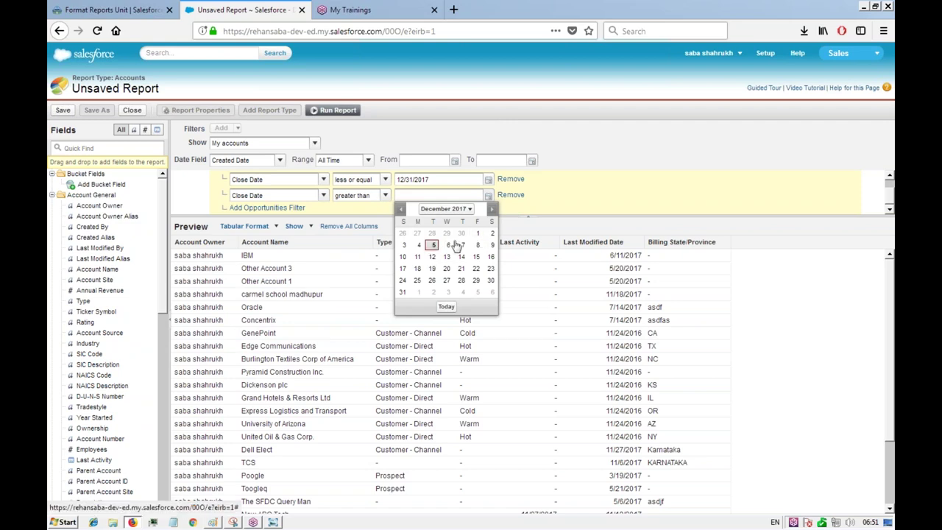
pyautogui.click(477, 234)
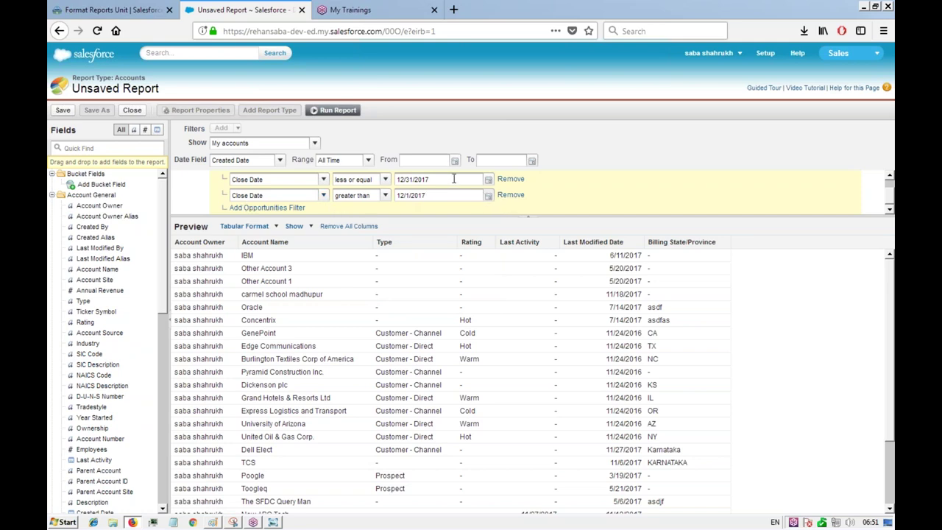
pyautogui.click(510, 197)
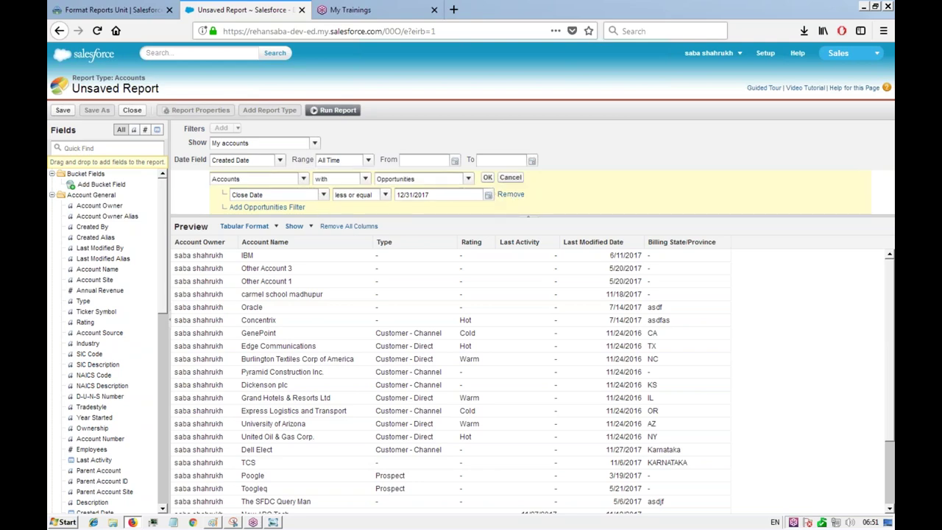
# - Apply the edited cross filter, run the report and look through the listed accounts
pyautogui.click(488, 179)
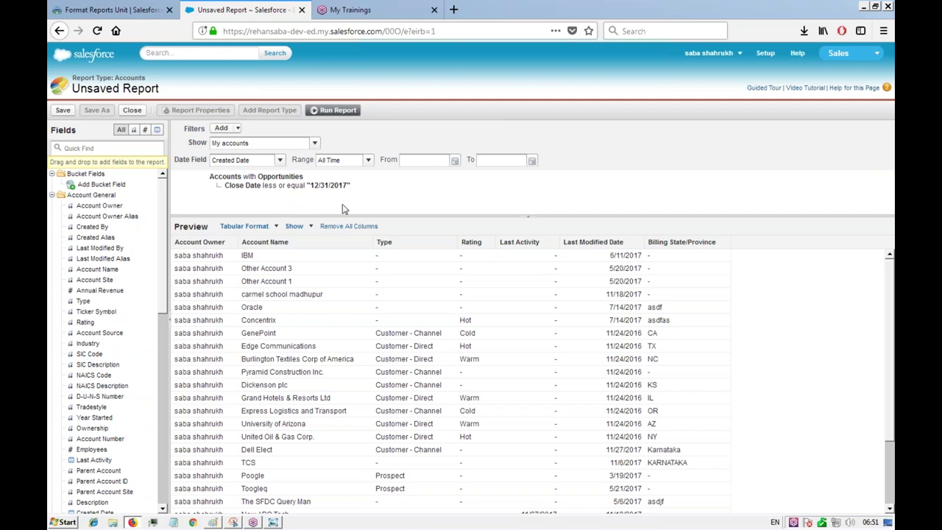
pyautogui.click(334, 112)
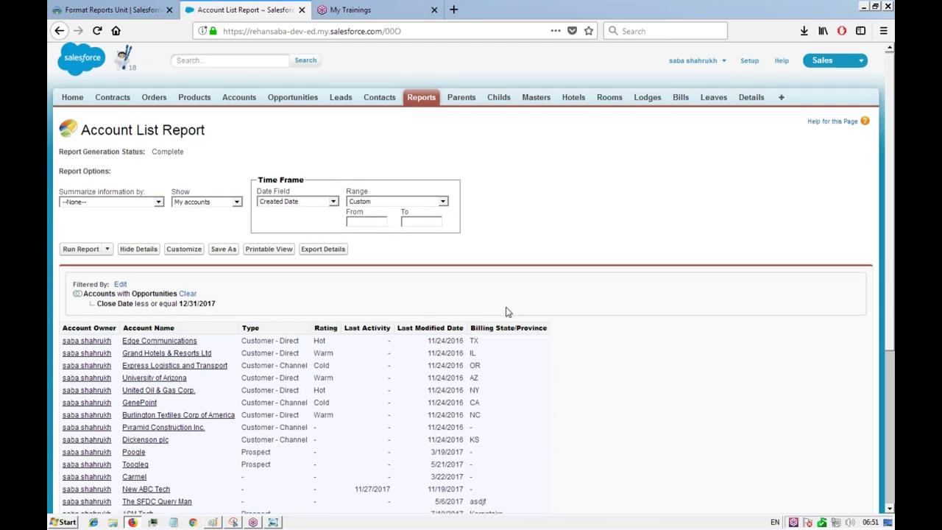
pyautogui.scroll(-5, 507, 312)
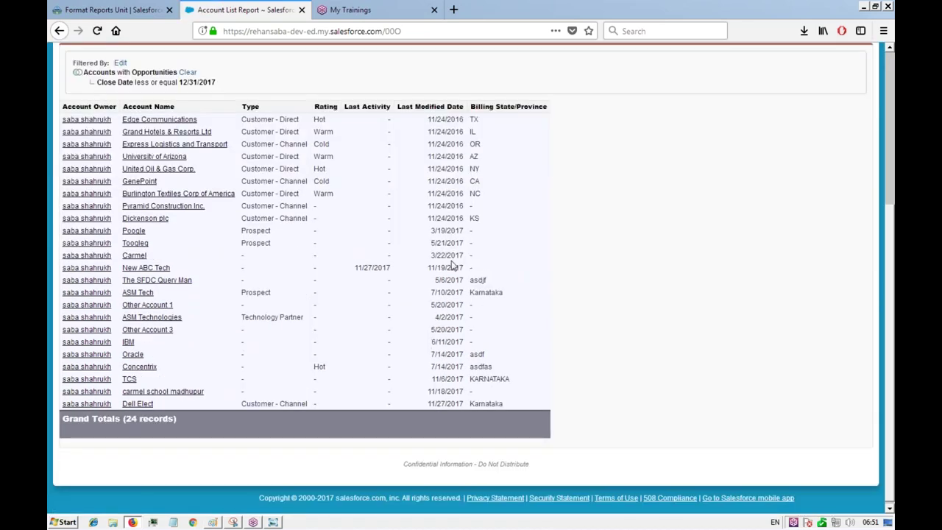
pyautogui.click(434, 107)
pyautogui.scroll(3, 326, 212)
# - Customize the report again and add a second cross filter for Accounts with Activities
pyautogui.click(183, 200)
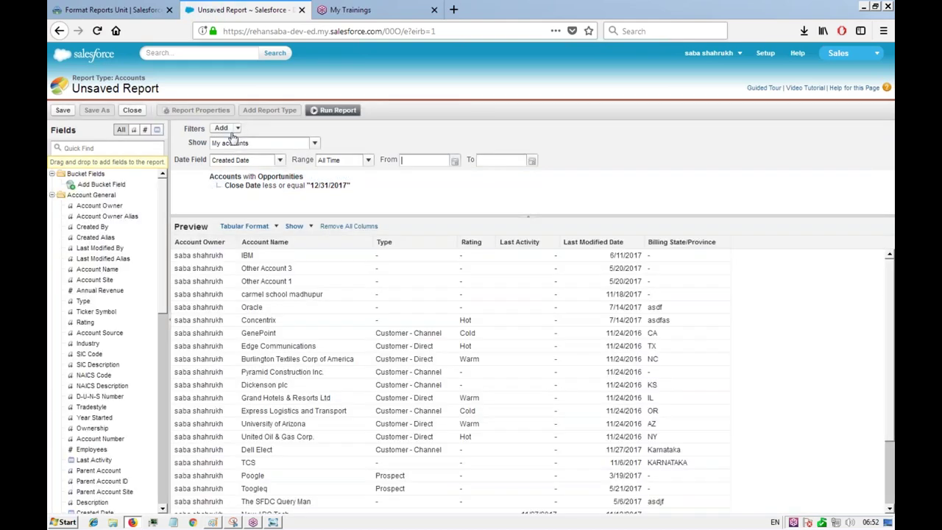
pyautogui.click(235, 128)
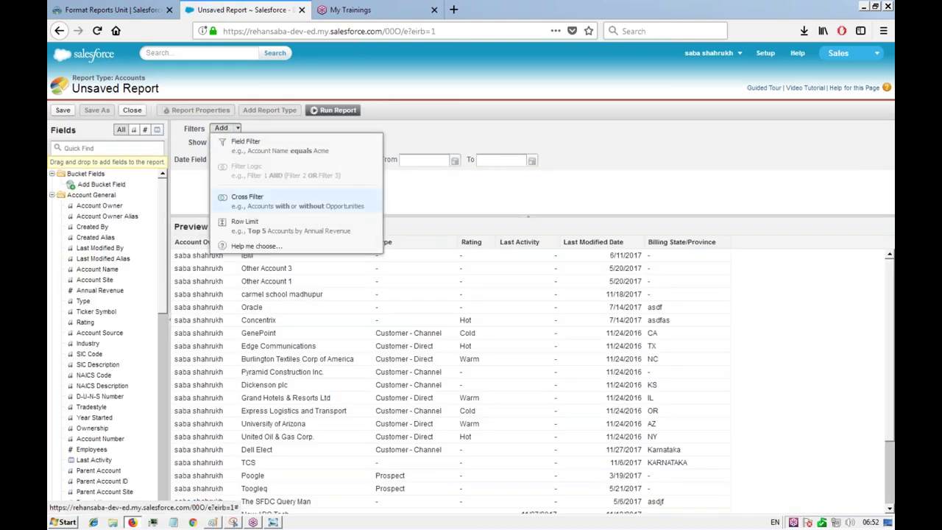
pyautogui.click(249, 200)
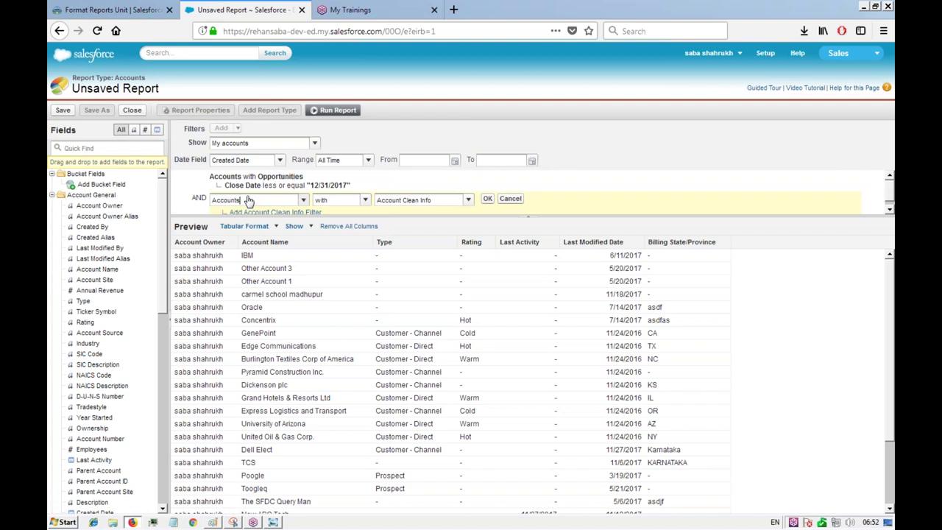
pyautogui.scroll(-1, 396, 191)
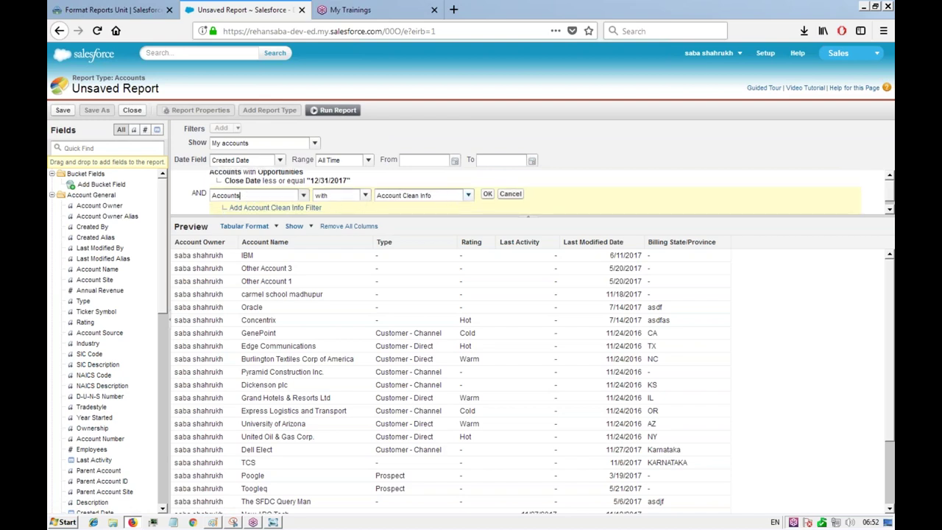
pyautogui.click(468, 195)
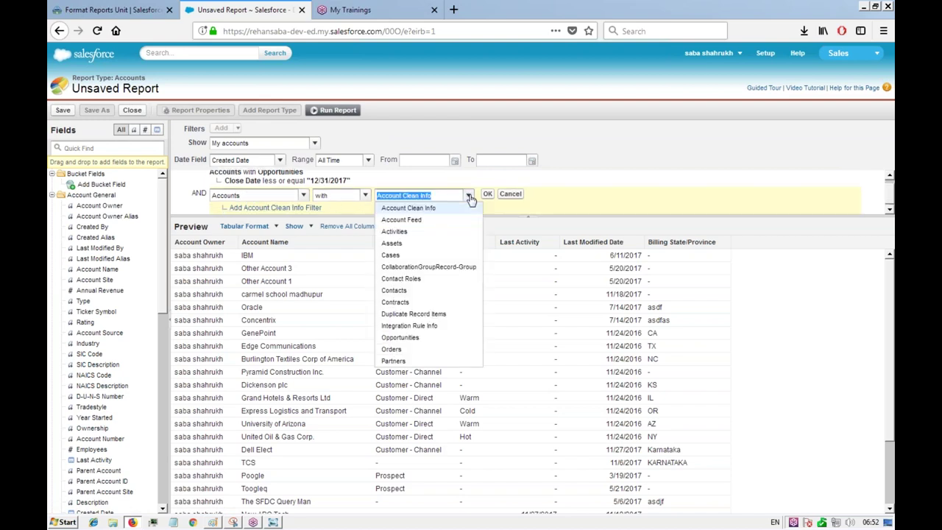
pyautogui.click(395, 231)
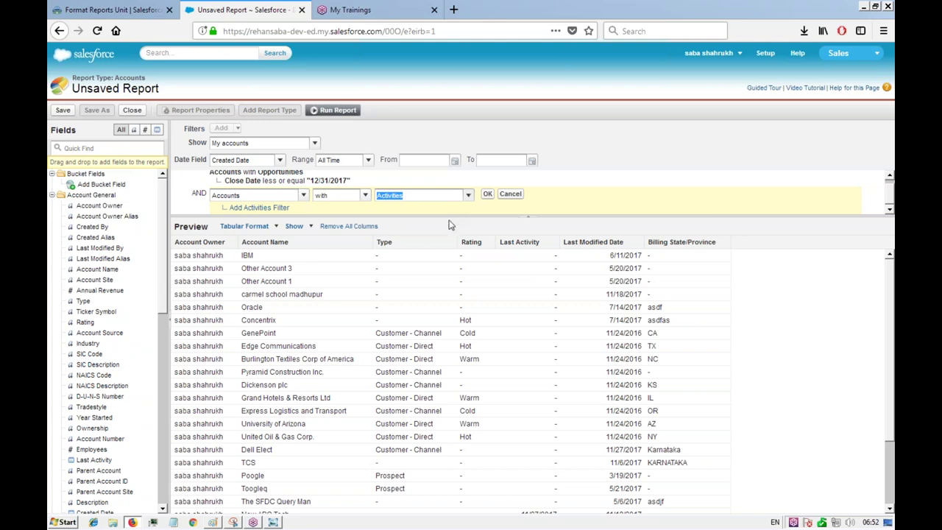
pyautogui.click(487, 194)
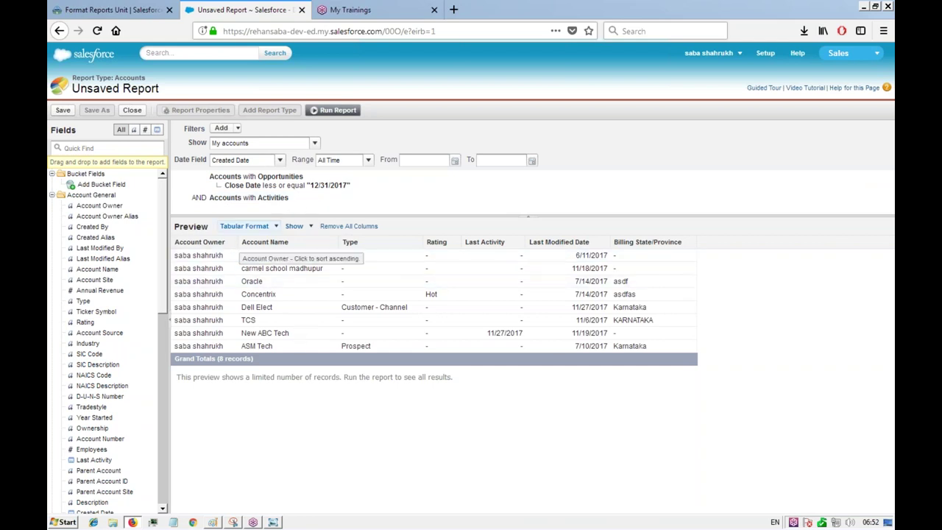
pyautogui.moveTo(253, 206)
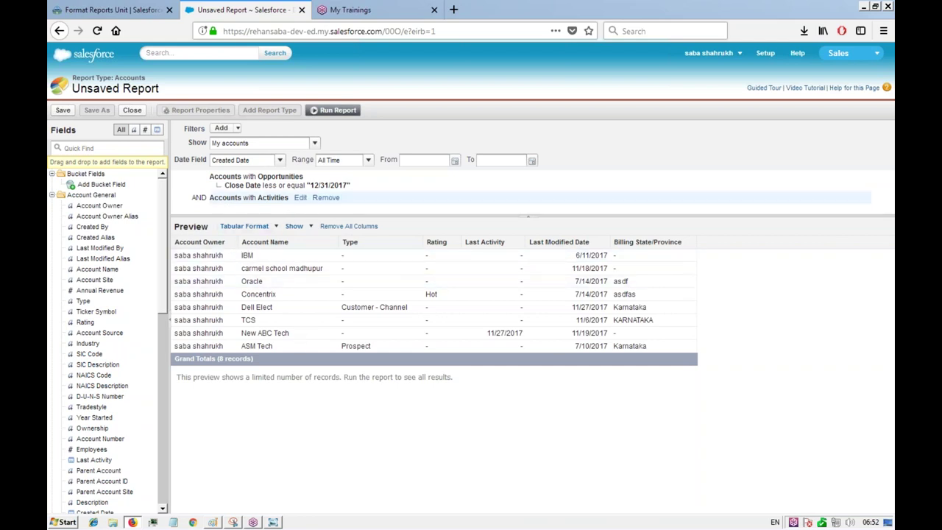
pyautogui.click(300, 198)
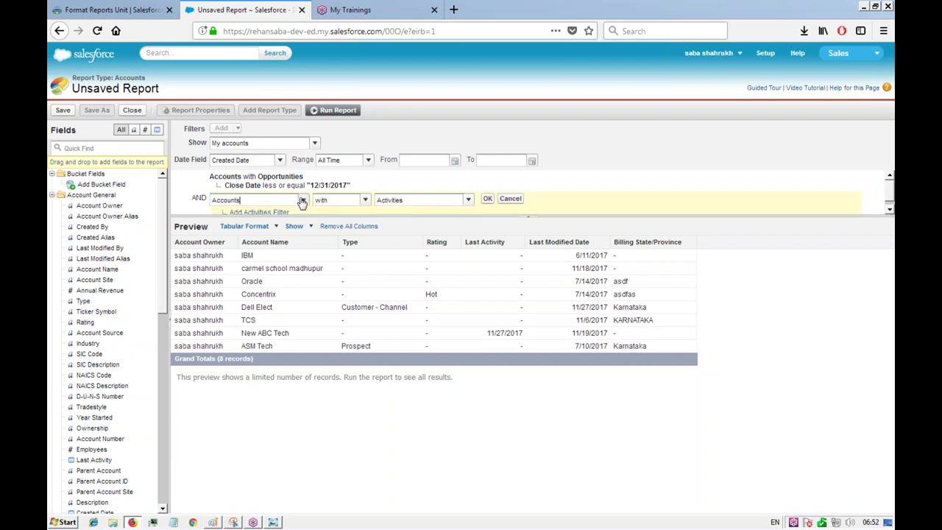
pyautogui.click(268, 208)
pyautogui.click(324, 196)
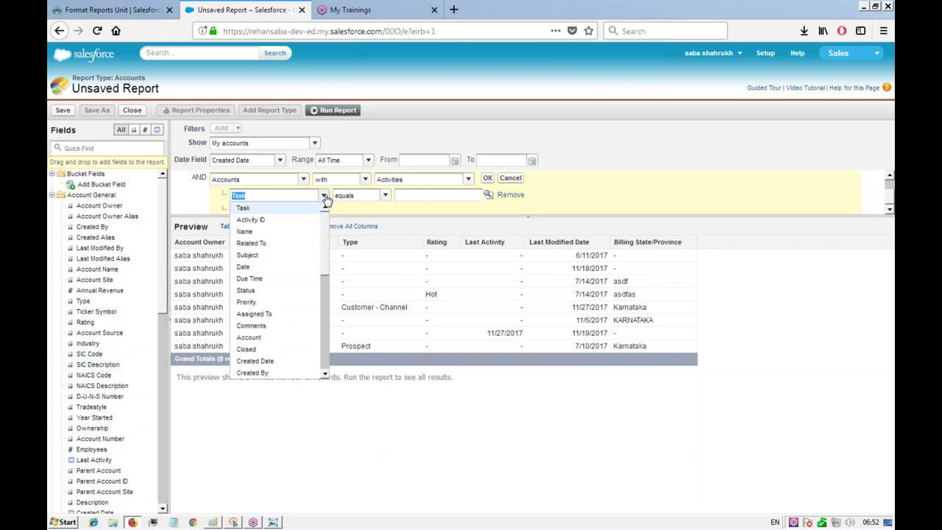
pyautogui.scroll(-3, 328, 254)
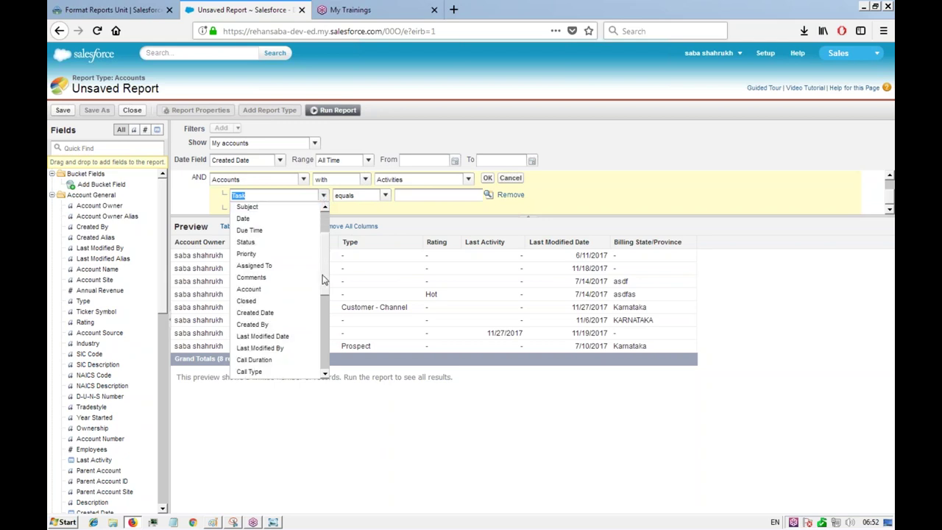
pyautogui.scroll(3, 322, 277)
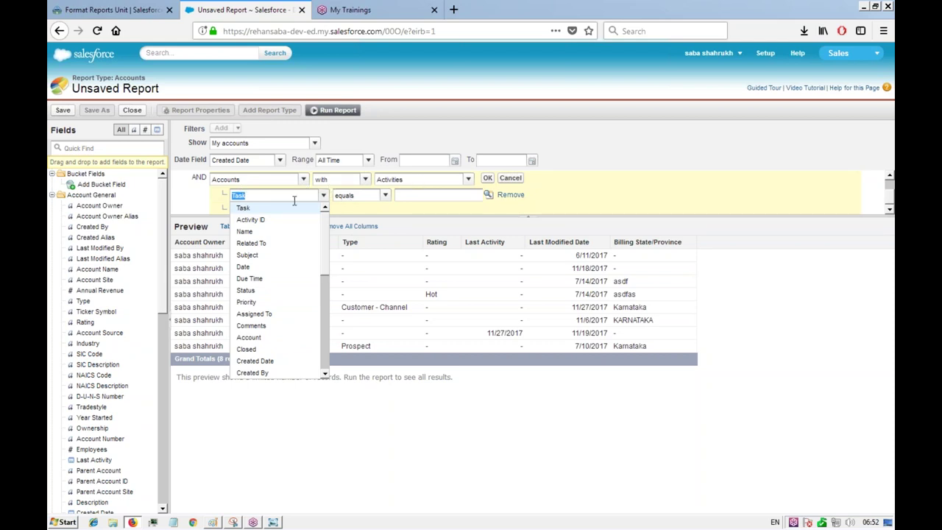
pyautogui.click(508, 196)
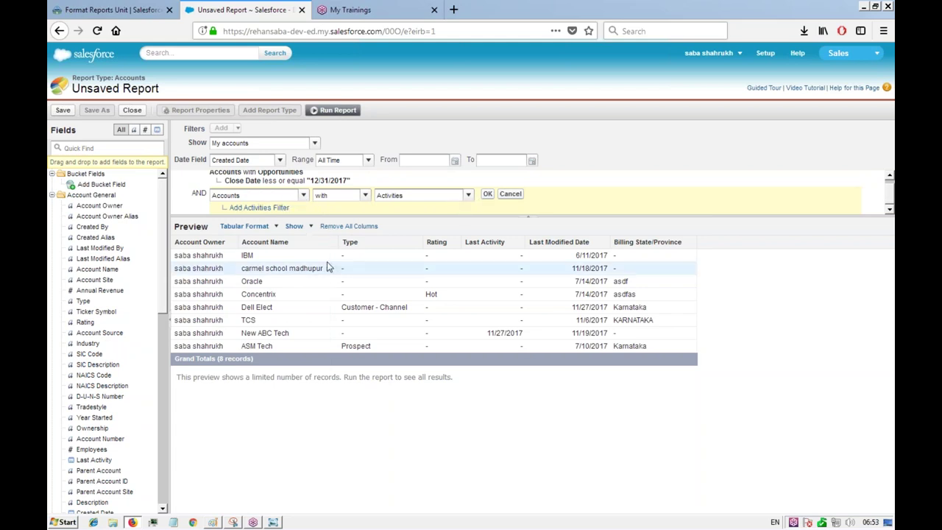
# - Confirm the Accounts with Activities cross filter, run the report and look through the listed accounts
pyautogui.click(487, 194)
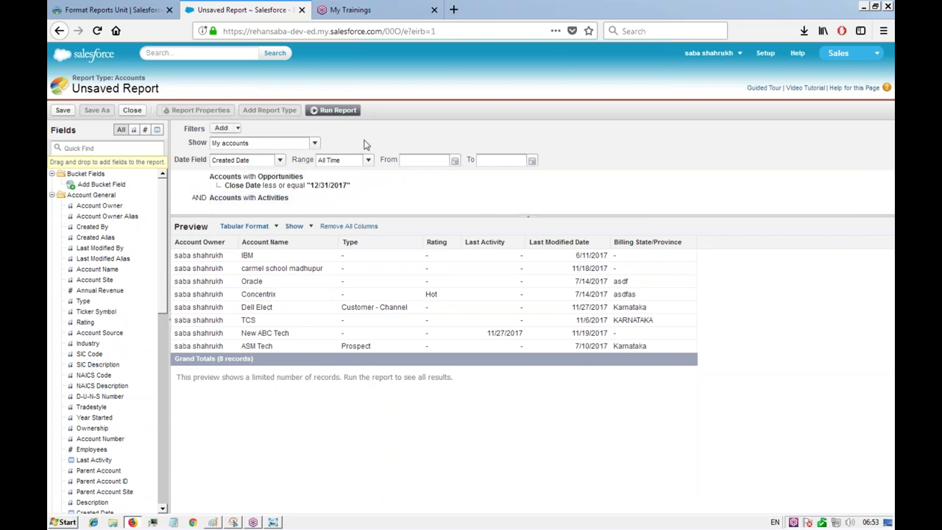
pyautogui.click(335, 112)
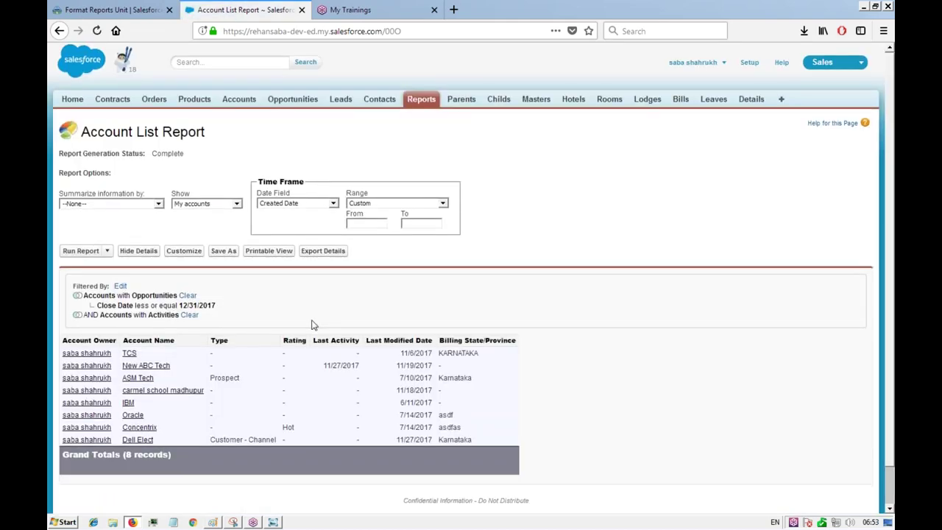
pyautogui.scroll(-1, 131, 336)
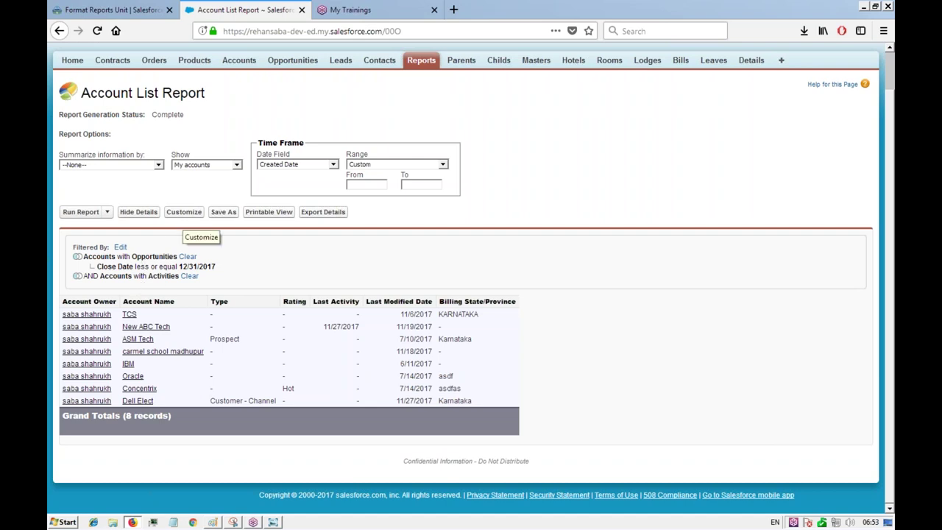
# - Customize the report and change the Activities cross filter to Accounts without Activities
pyautogui.click(184, 215)
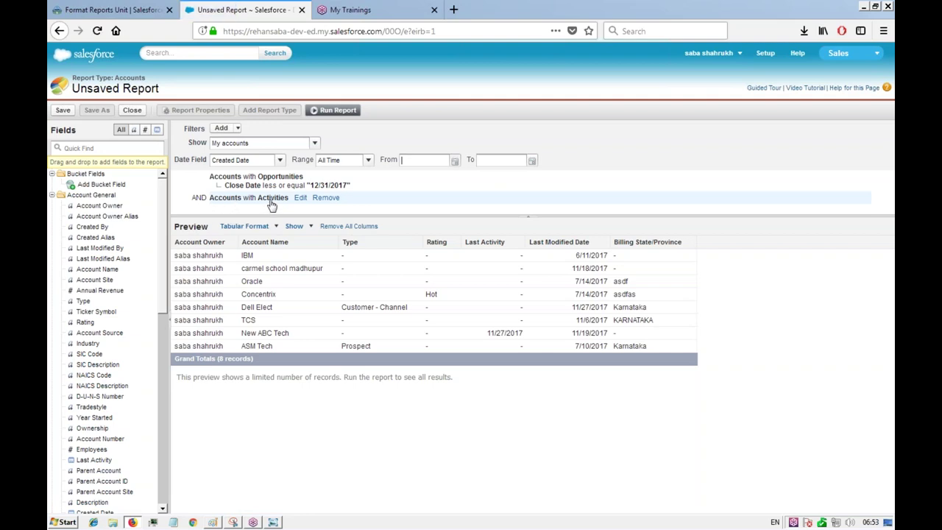
pyautogui.click(301, 200)
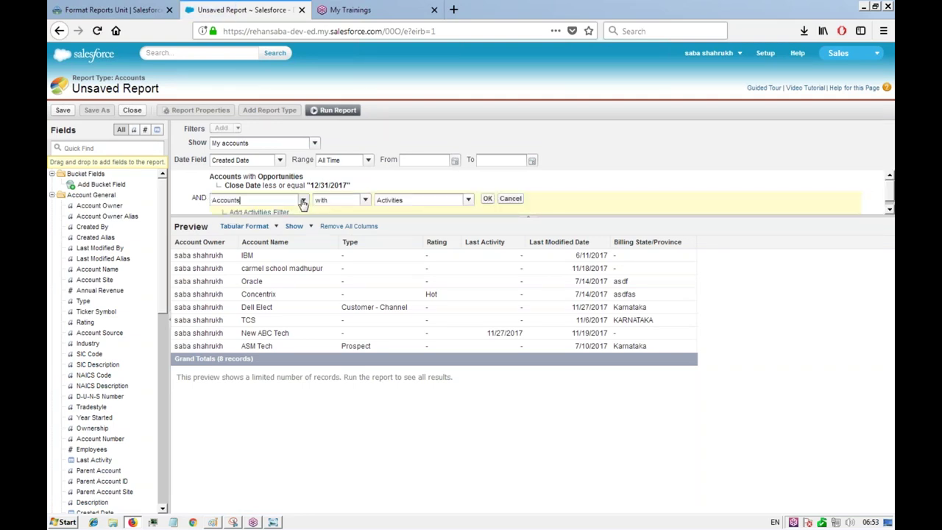
pyautogui.click(365, 201)
pyautogui.click(344, 224)
pyautogui.scroll(-1, 473, 201)
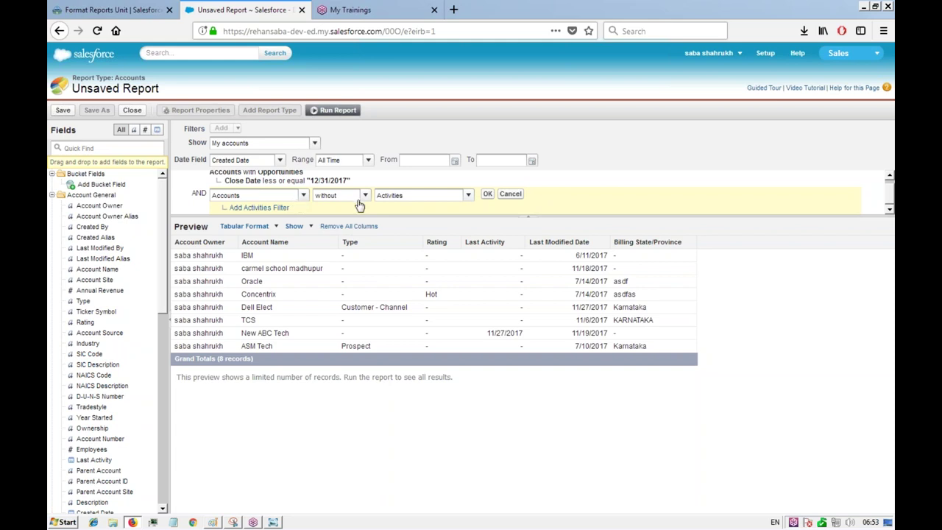
pyautogui.click(487, 194)
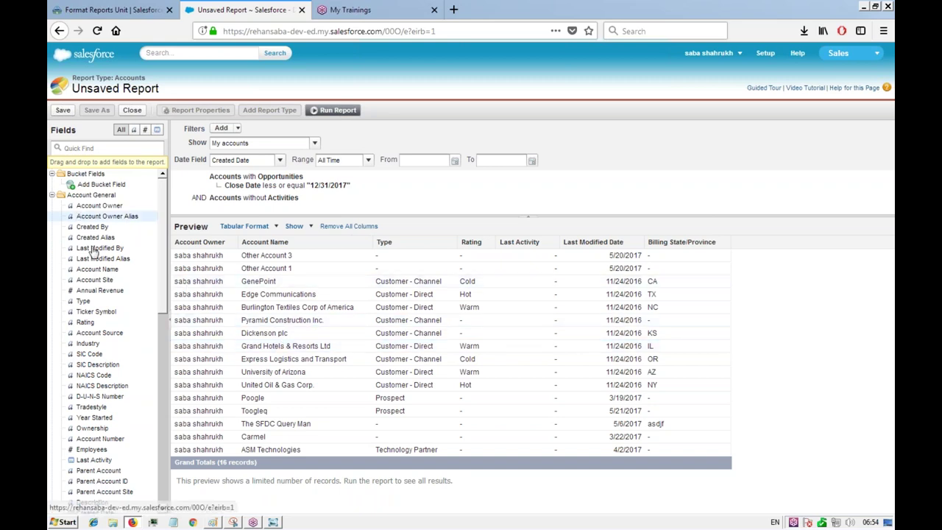
pyautogui.click(277, 227)
pyautogui.click(277, 229)
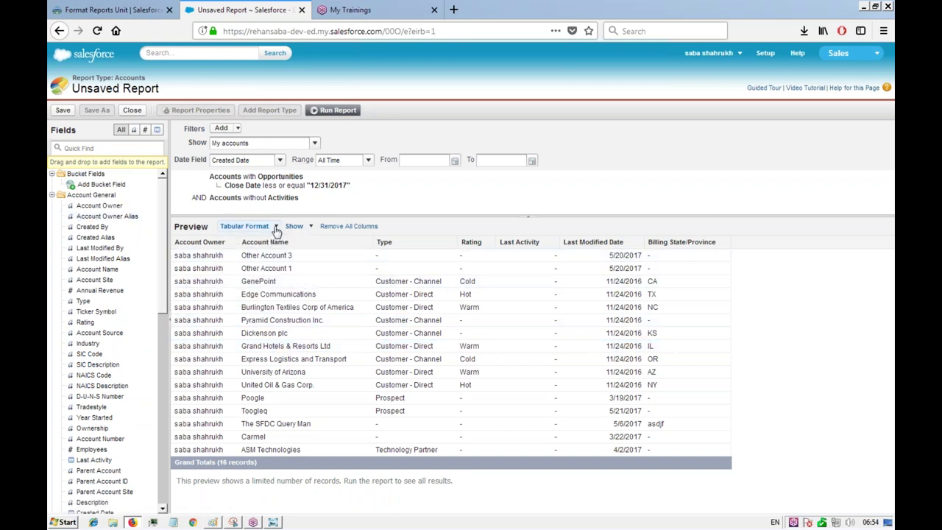
pyautogui.click(277, 229)
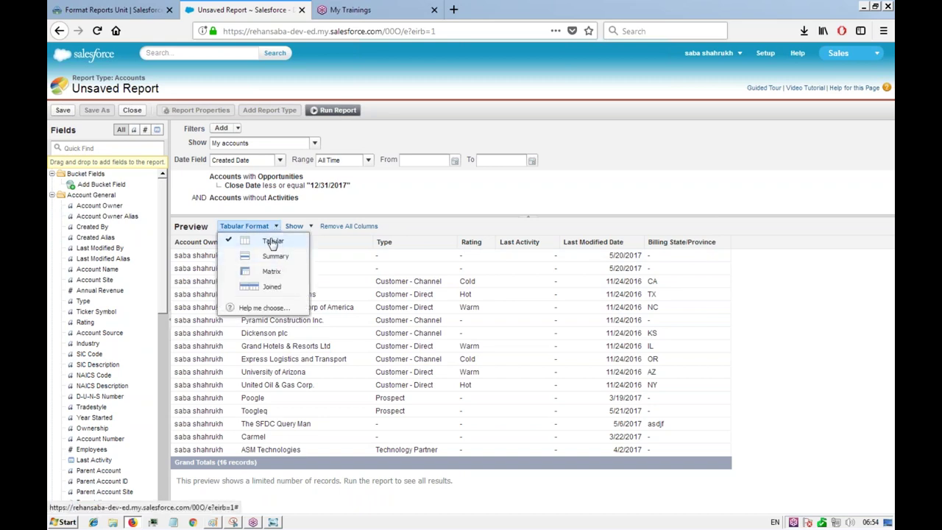
pyautogui.click(316, 281)
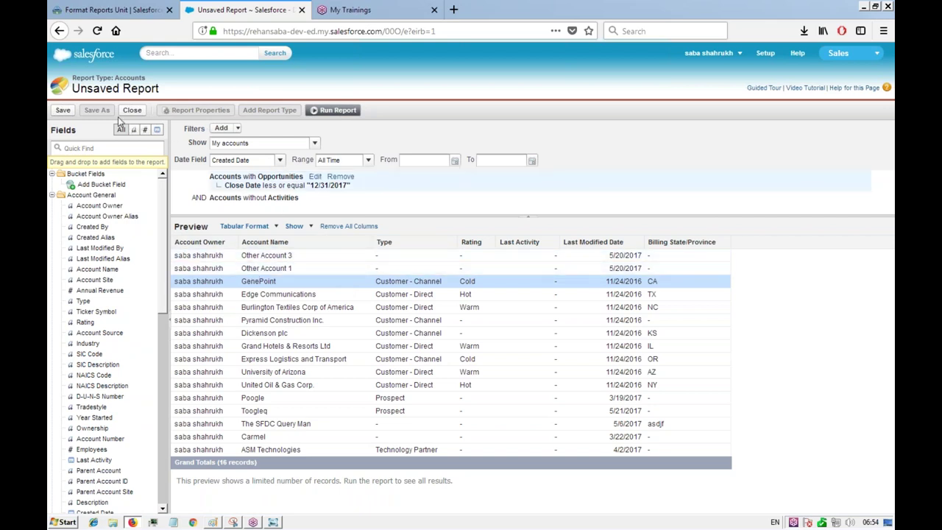
# - Save the report as "Neglected Opportunity" in My Personal Custom Reports and run it to review the accounts
pyautogui.click(62, 111)
pyautogui.click(472, 227)
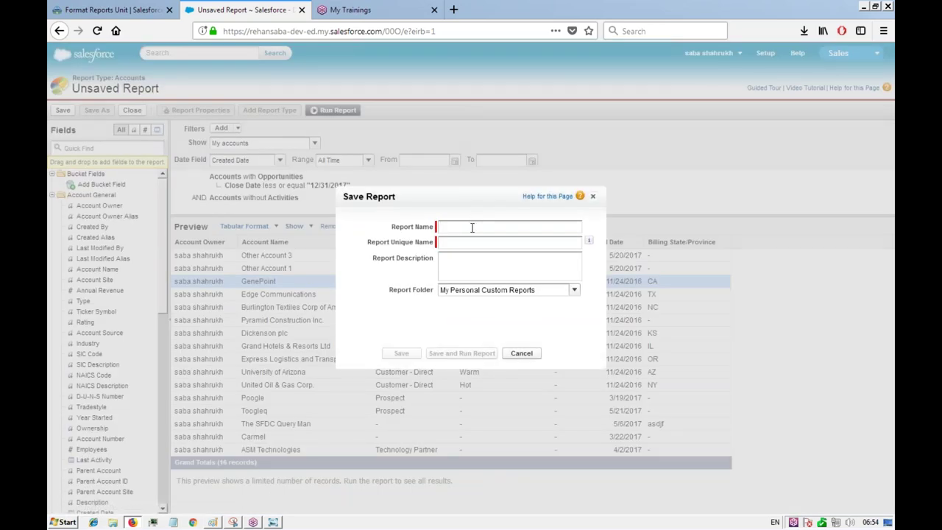
pyautogui.write('Neglected Opportunity')
pyautogui.press('Tab')
pyautogui.press('Tab')
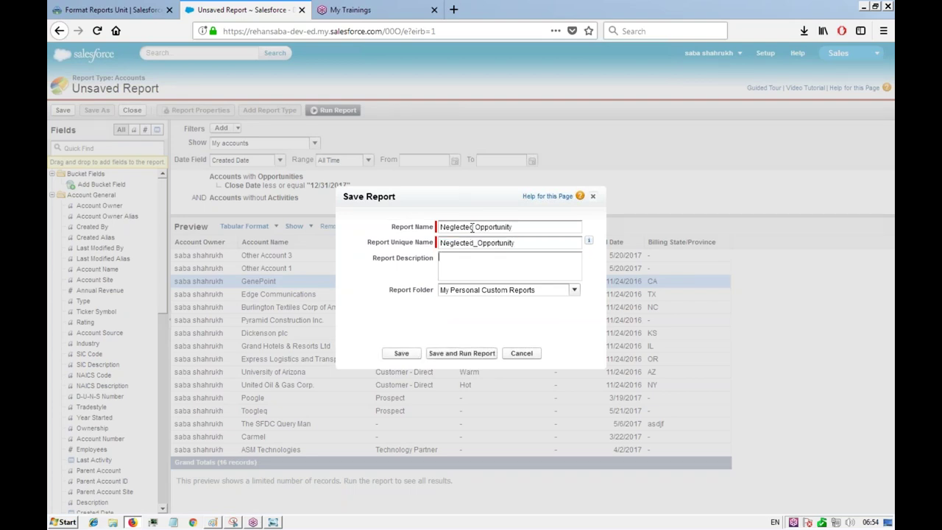
pyautogui.click(451, 353)
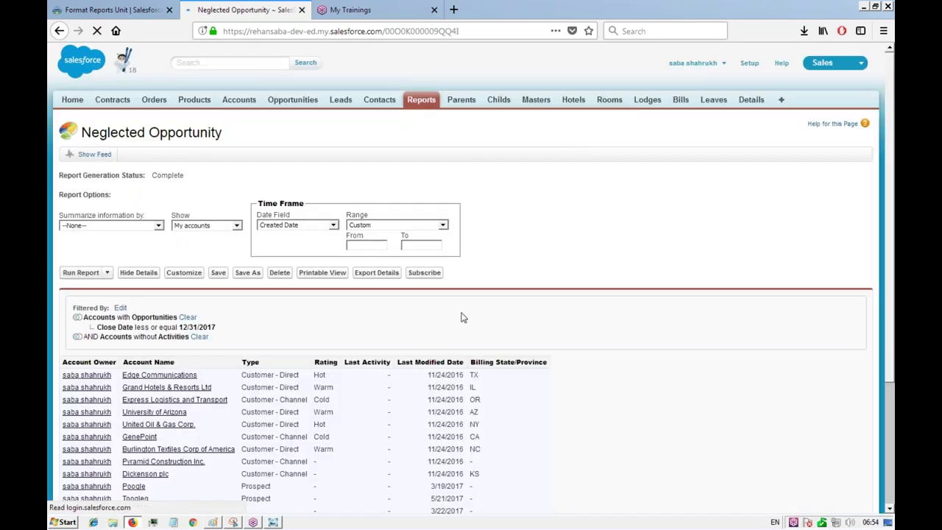
pyautogui.scroll(-3, 474, 314)
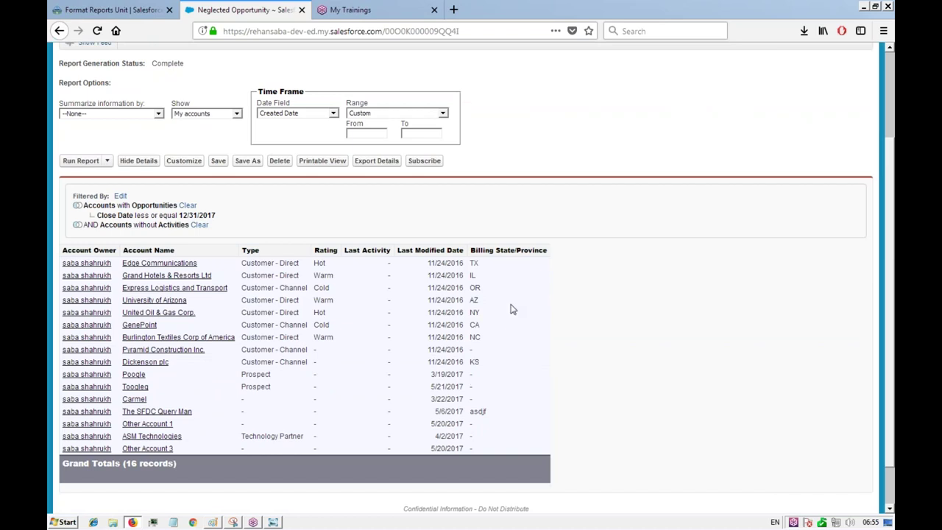
pyautogui.scroll(2, 436, 286)
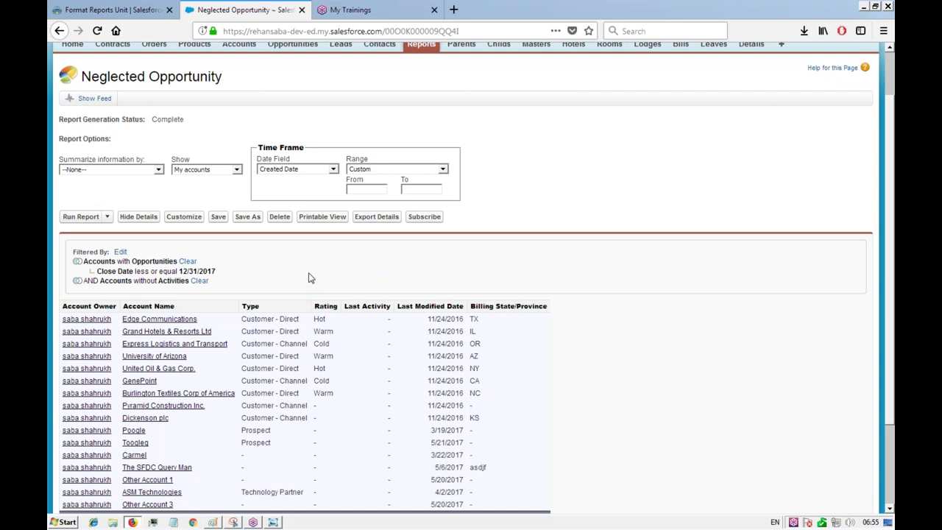
# - Open the Neglected Opportunity report for customizing, keep its tabular format and save it again
pyautogui.click(187, 219)
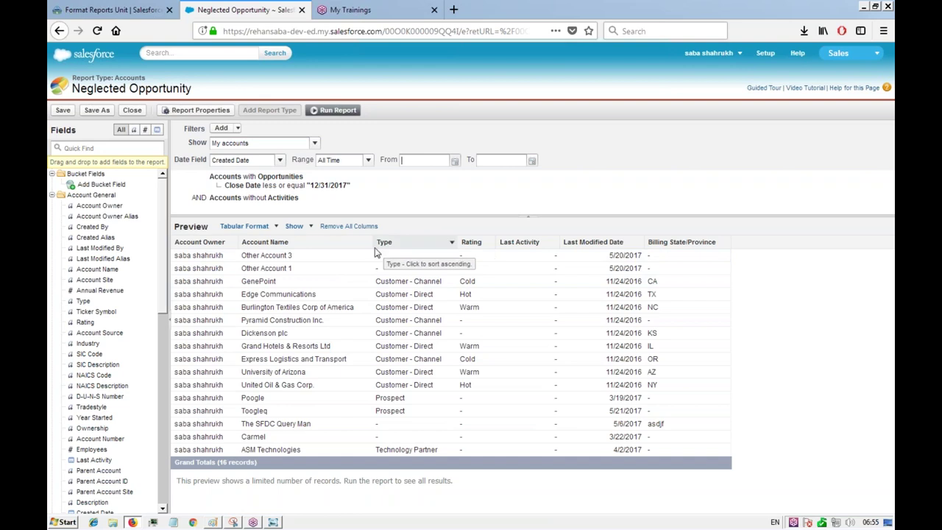
pyautogui.click(245, 226)
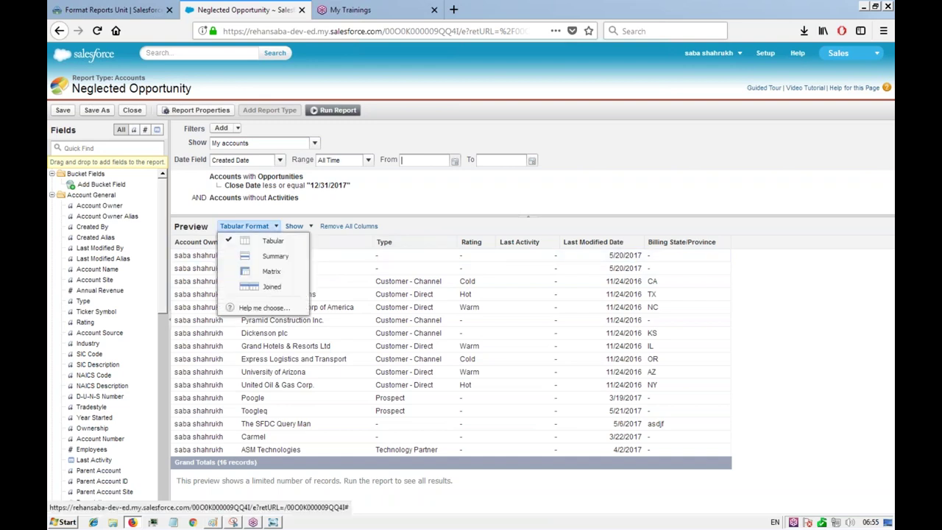
pyautogui.click(484, 204)
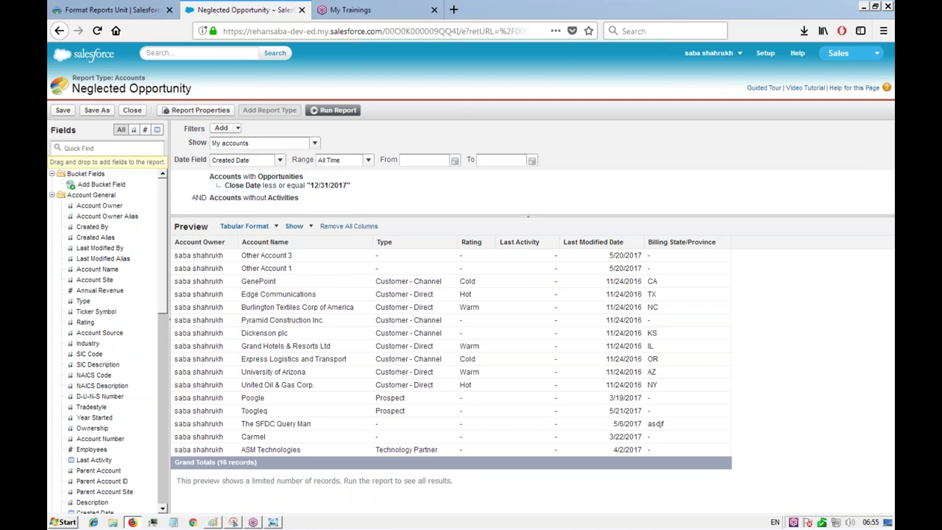
pyautogui.click(63, 109)
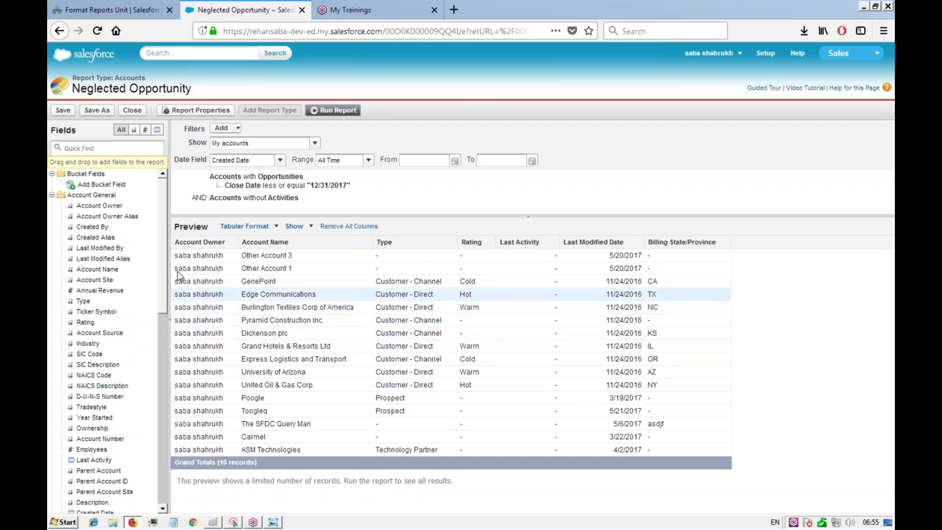
pyautogui.moveTo(163, 240)
pyautogui.mouseDown()
pyautogui.moveTo(162, 432)
pyautogui.moveTo(175, 237)
pyautogui.mouseUp()
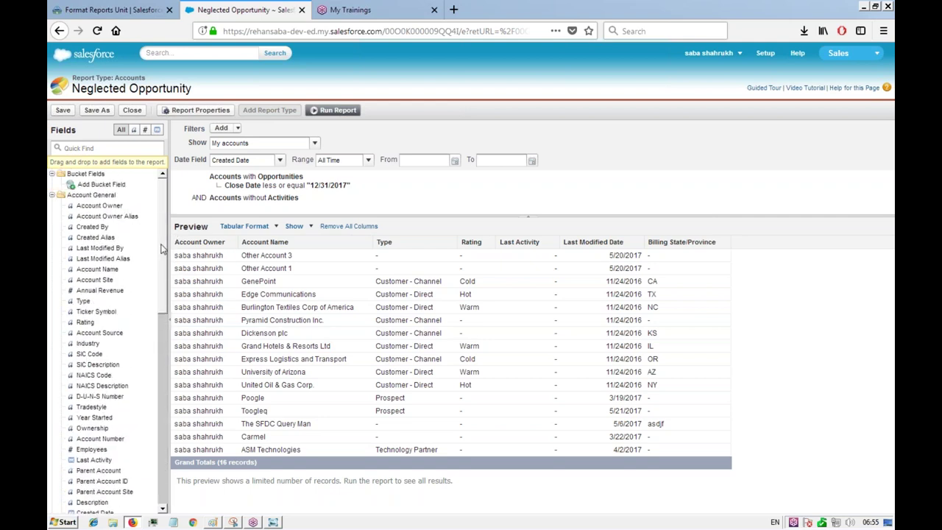